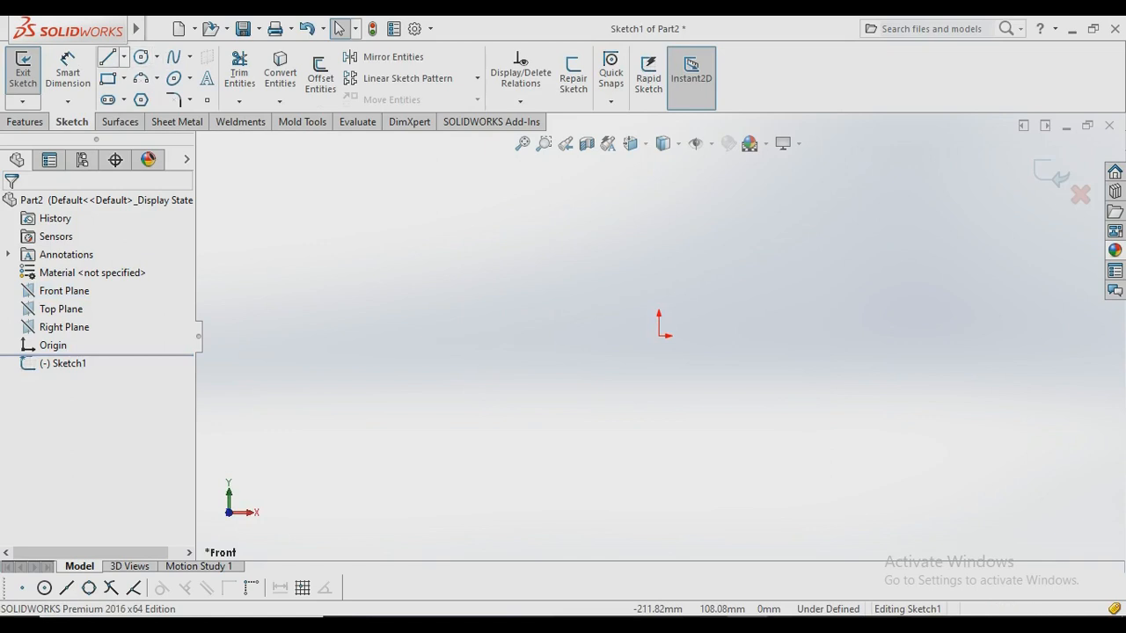
# Sketch an infinite-length vertical construction line through the origin.
pyautogui.click(124, 56)
pyautogui.click(146, 96)
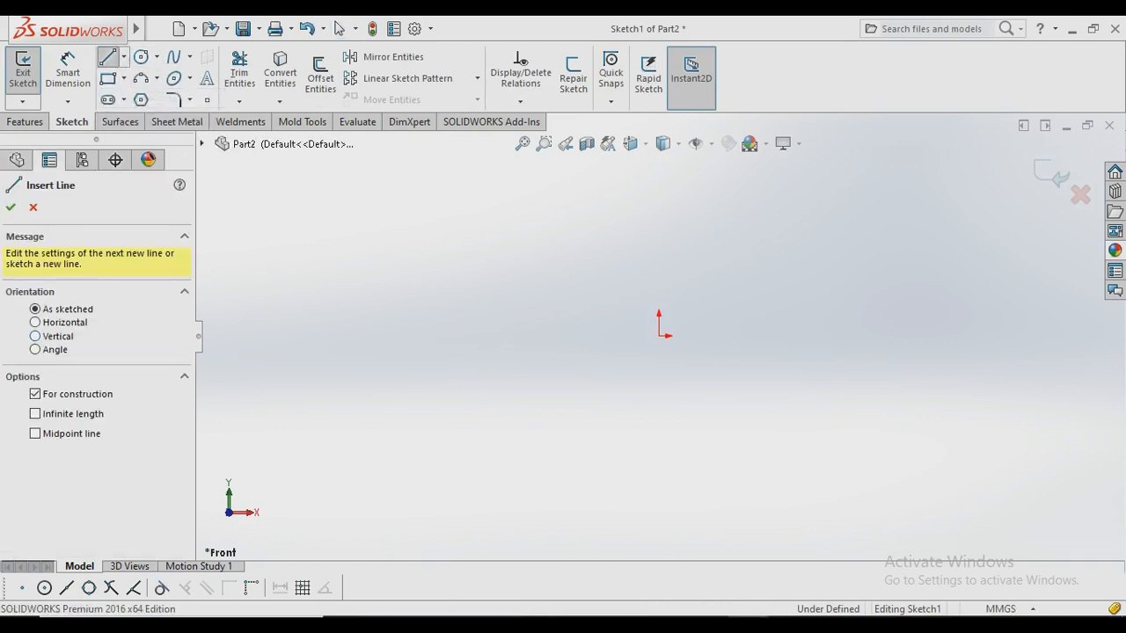
pyautogui.click(36, 336)
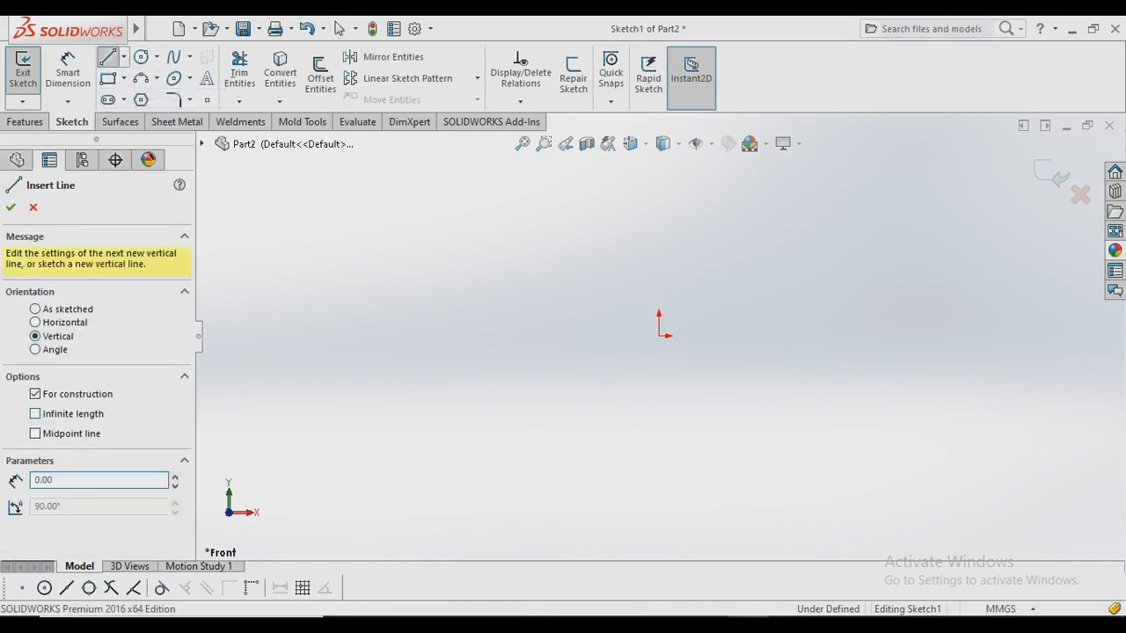
pyautogui.click(35, 413)
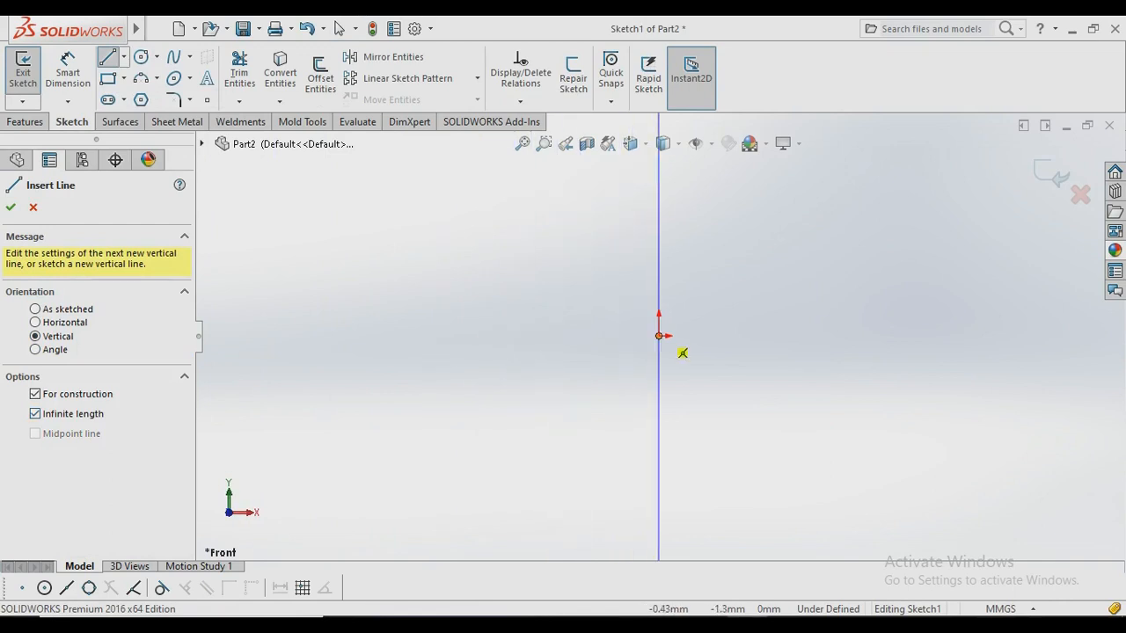
pyautogui.click(659, 335)
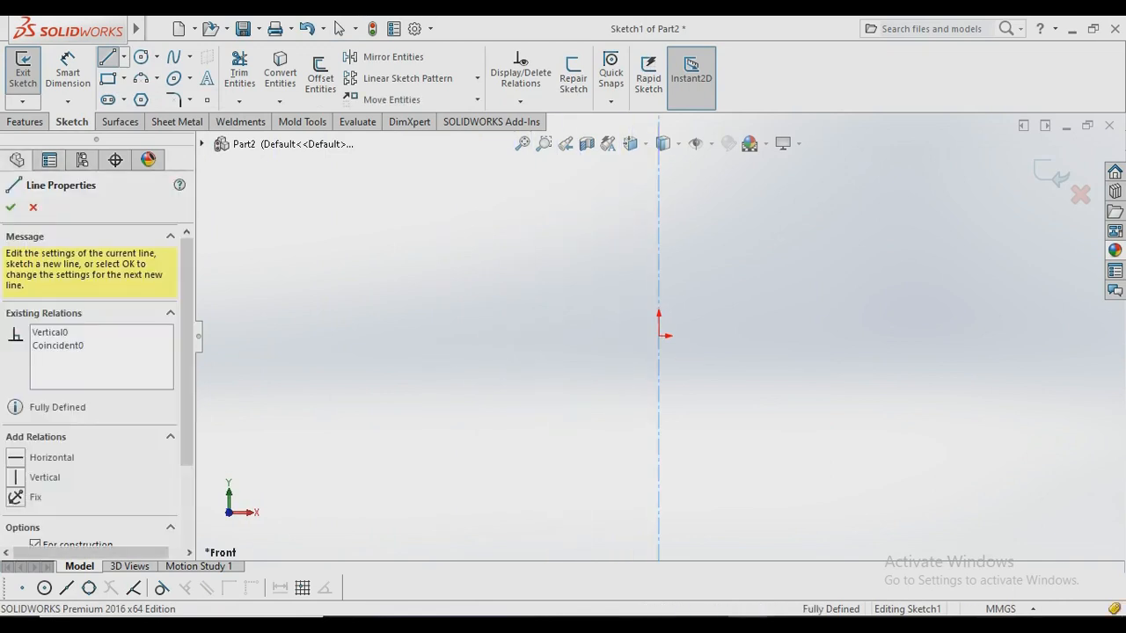
pyautogui.press('Escape')
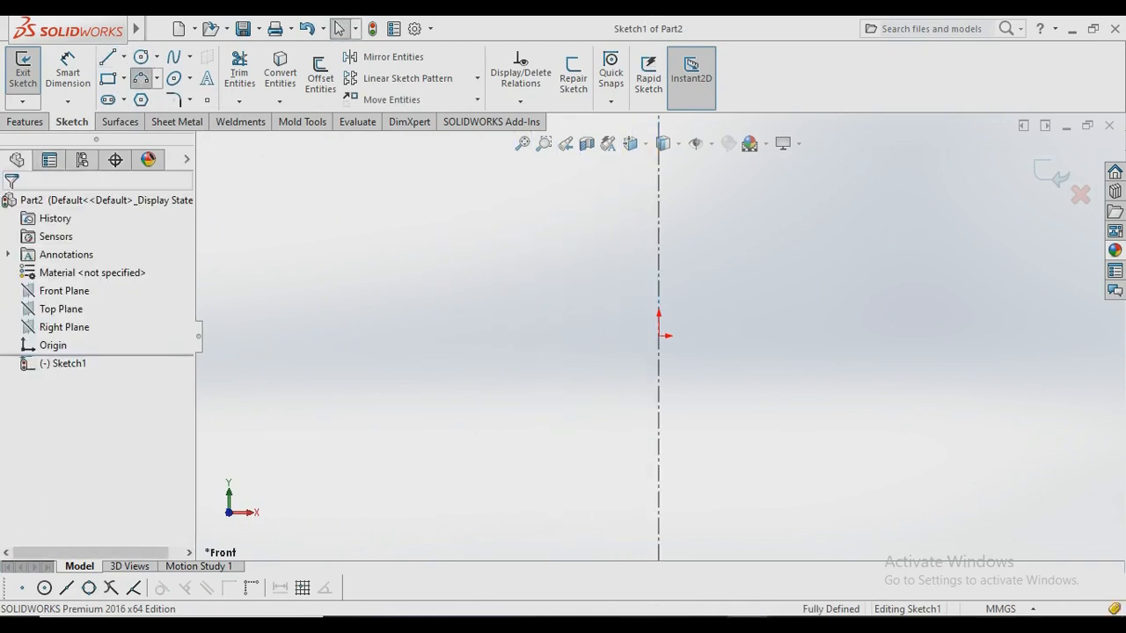
# Sketch a three-point arc starting at the origin and curving down to the +X side, about 90° with a radius of about 429 mm.
pyautogui.click(141, 78)
pyautogui.click(659, 335)
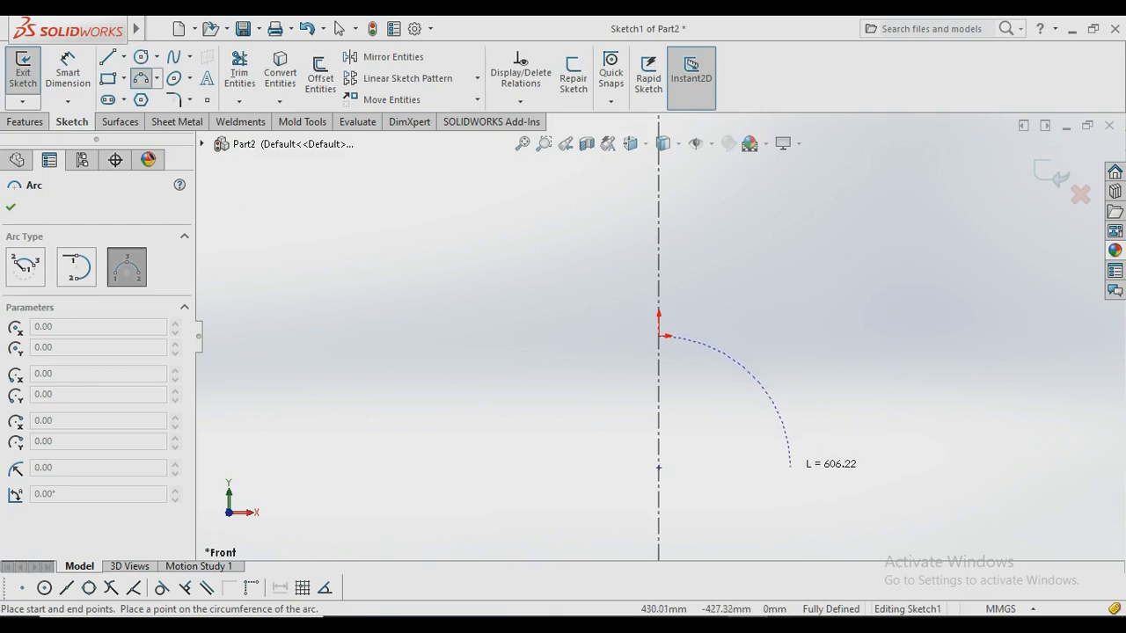
pyautogui.click(818, 473)
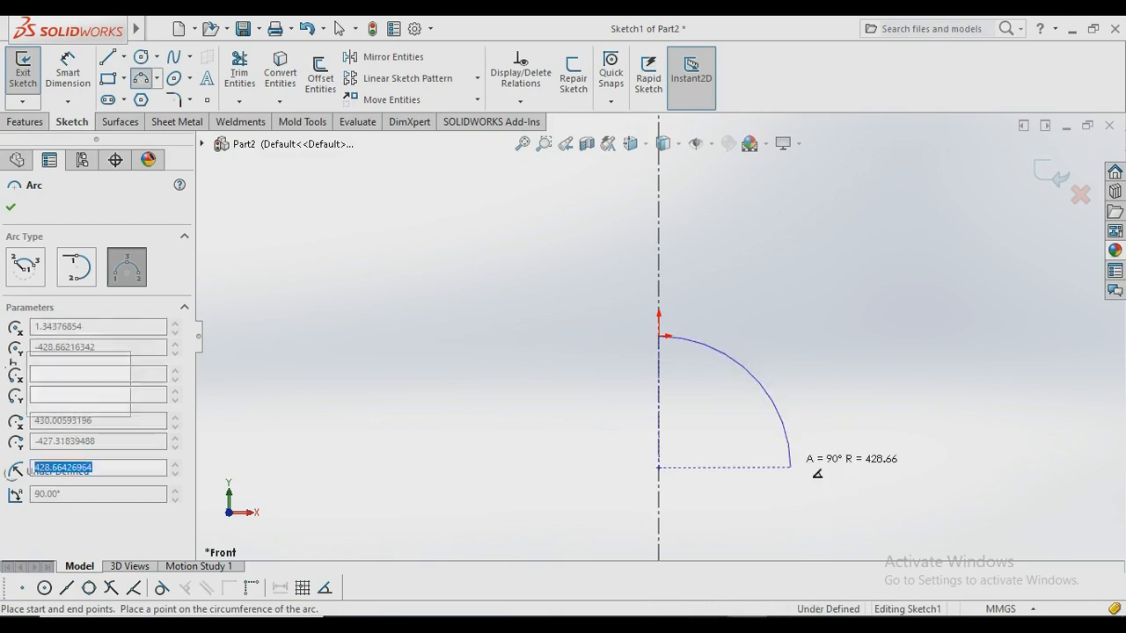
pyautogui.press('Escape')
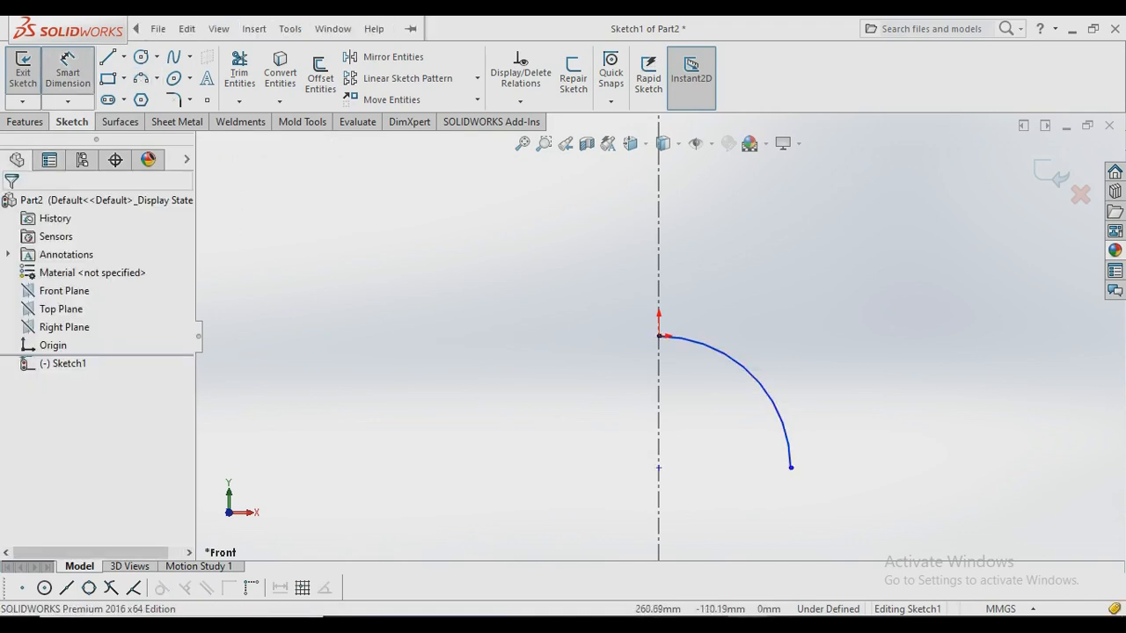
# Dimension the arc's radius as 1000 mm.
pyautogui.click(753, 367)
pyautogui.click(735, 312)
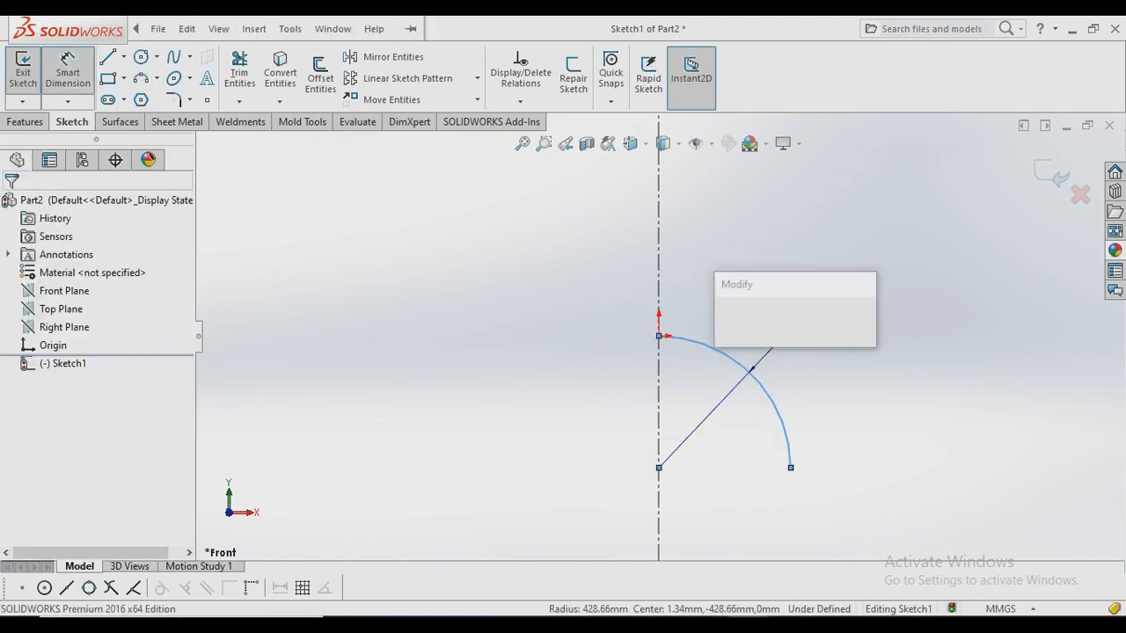
pyautogui.write('1')
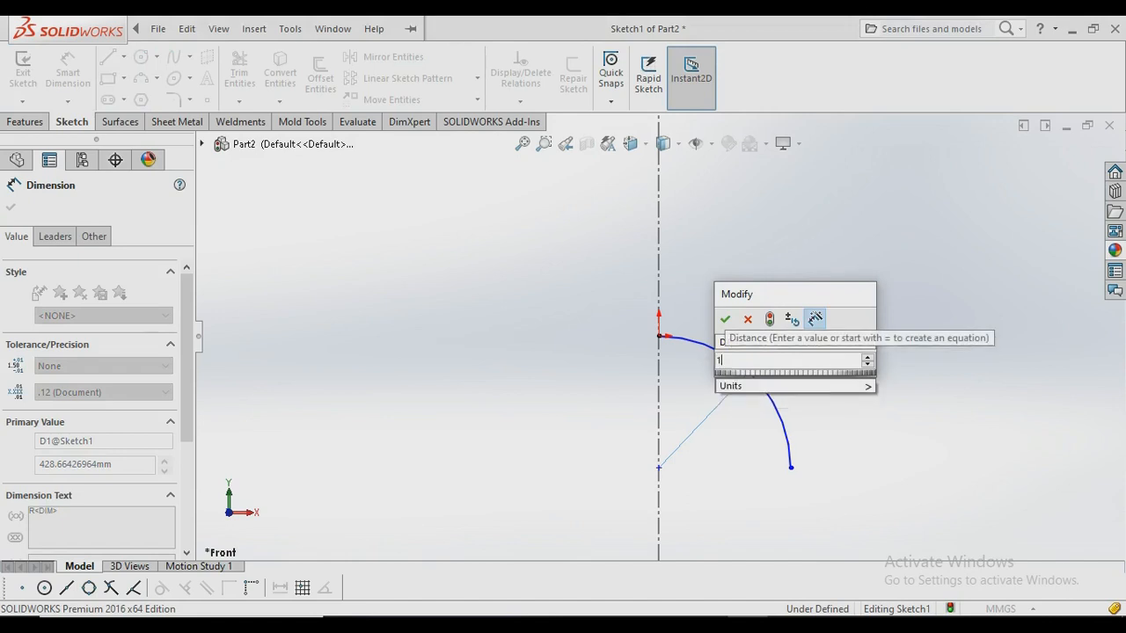
pyautogui.write('000')
pyautogui.press('Return')
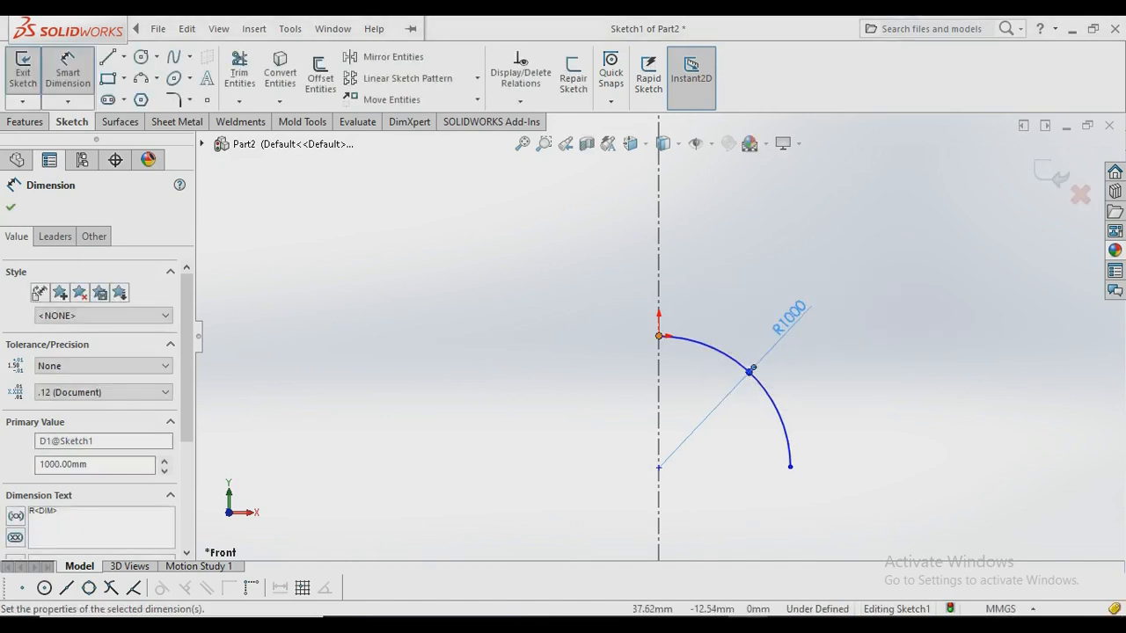
# Dimension the vertical distance between the arc's endpoints as 600 mm and make the arc's center coincident with the construction line.
pyautogui.click(661, 336)
pyautogui.click(790, 466)
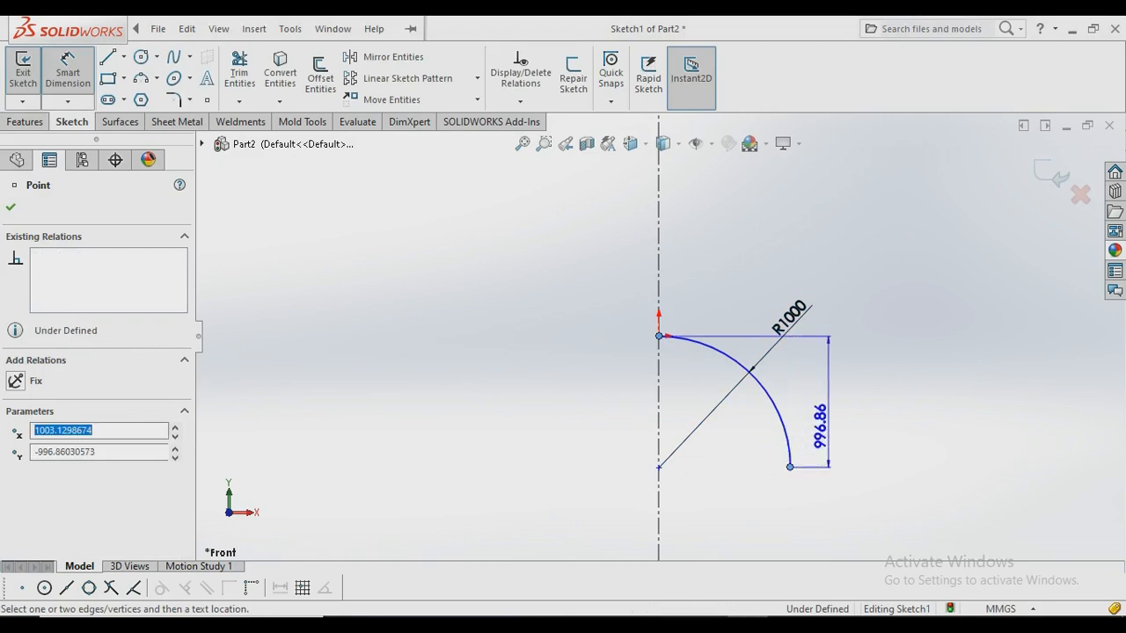
pyautogui.click(834, 401)
pyautogui.write('6000')
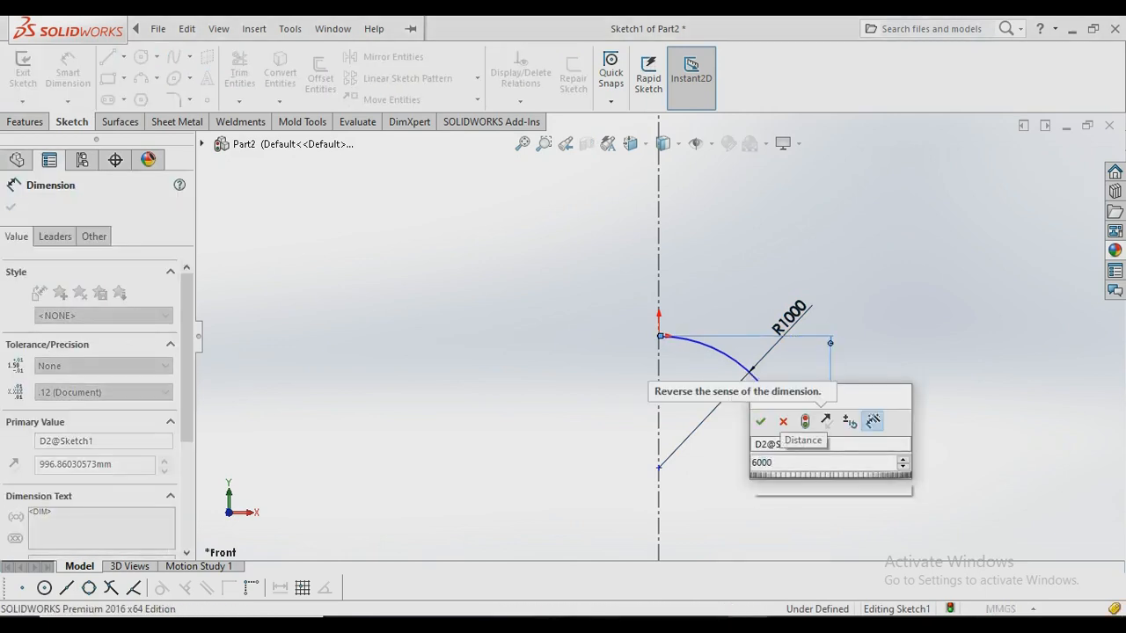
pyautogui.press('BackSpace')
pyautogui.press('Return')
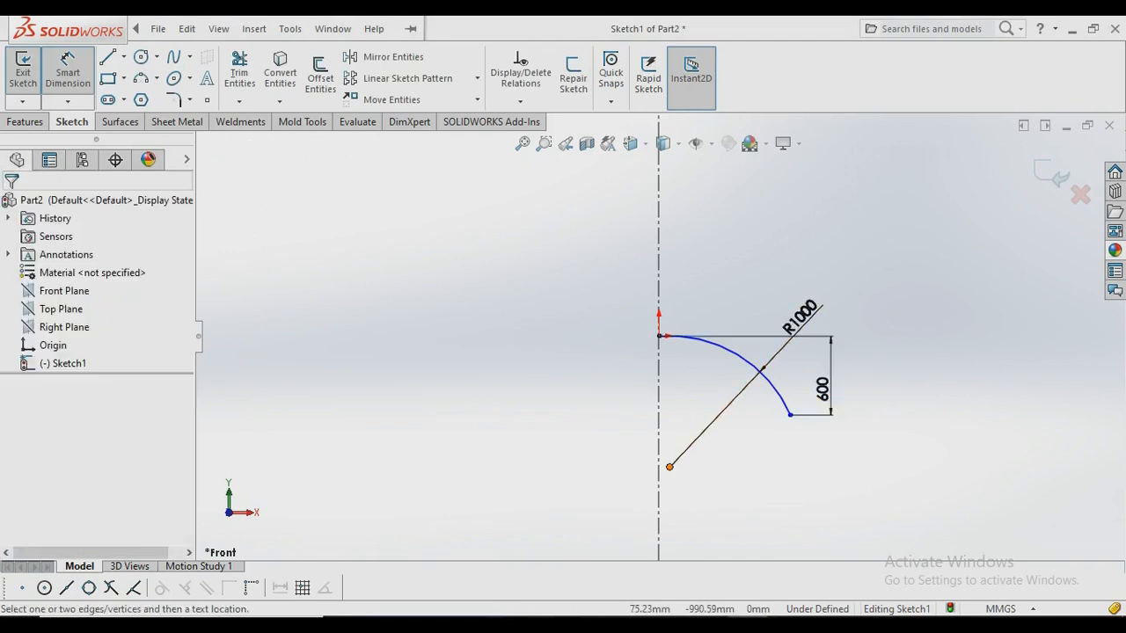
pyautogui.press('Escape')
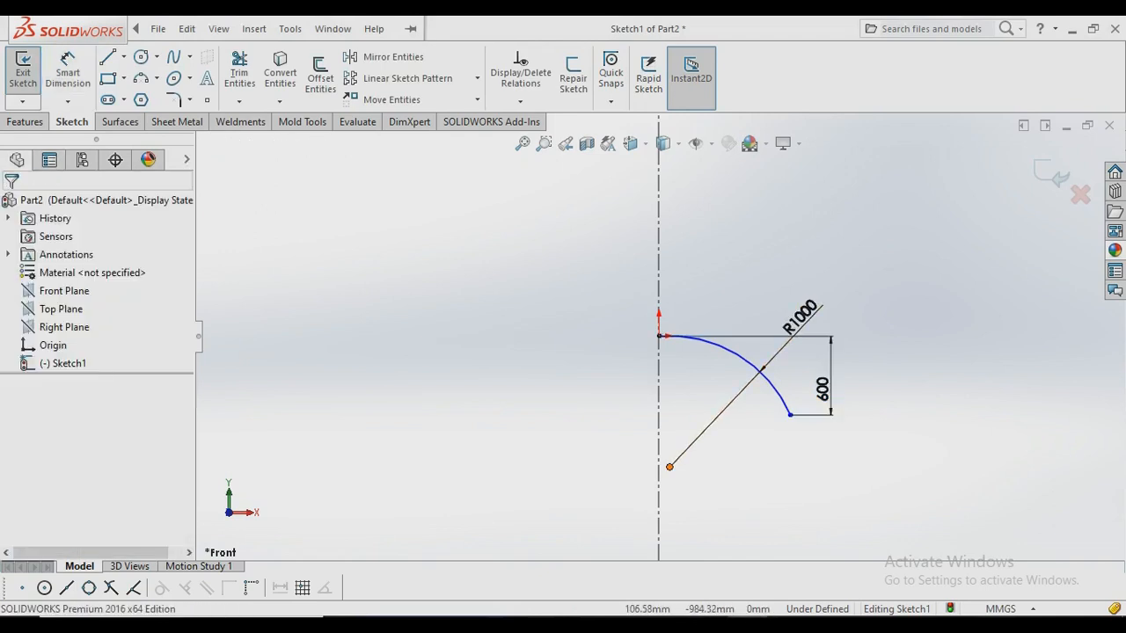
pyautogui.moveTo(670, 468); pyautogui.dragTo(692, 490)
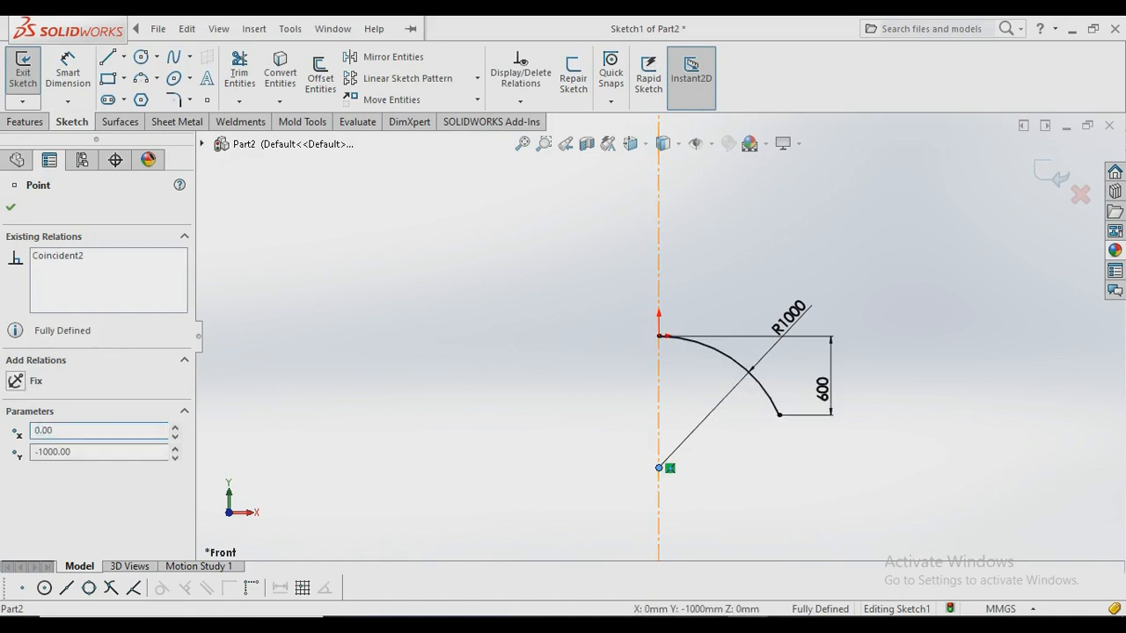
pyautogui.press('Escape')
# Create a revolved surface from the arc about the construction line, using Mid Plane with a 45° angle.
pyautogui.click(119, 122)
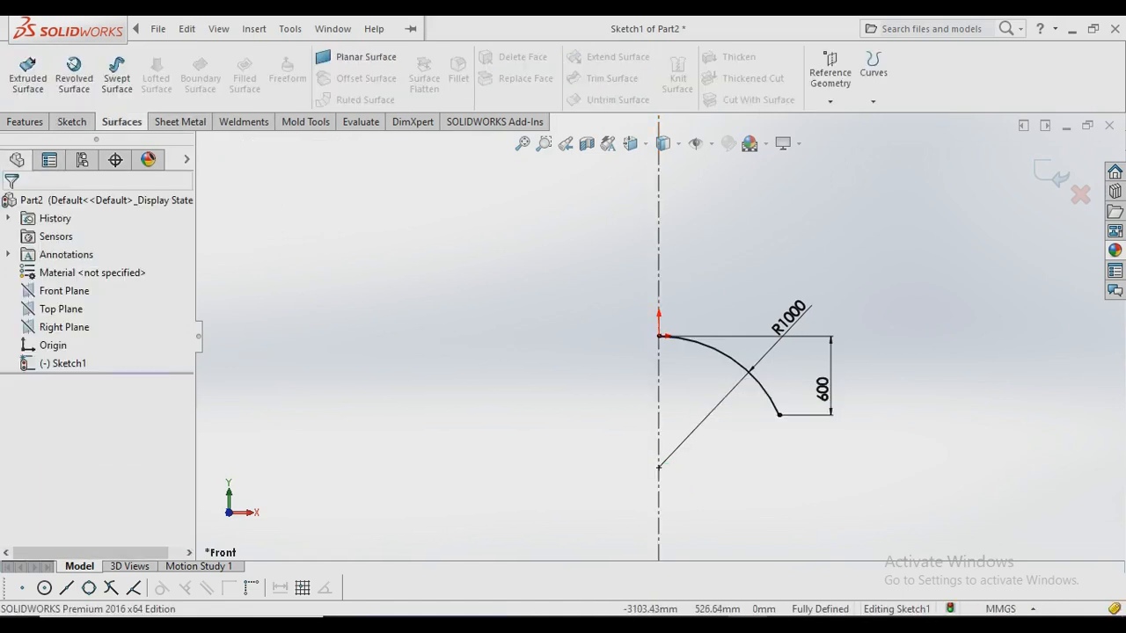
pyautogui.click(74, 70)
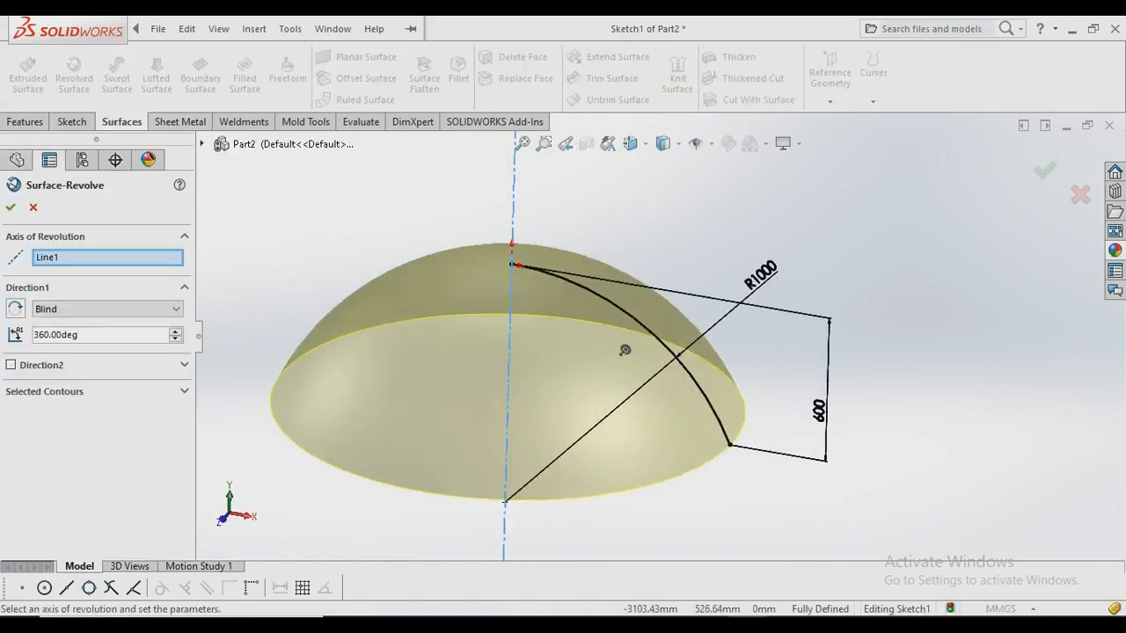
pyautogui.scroll(3, 589, 345)
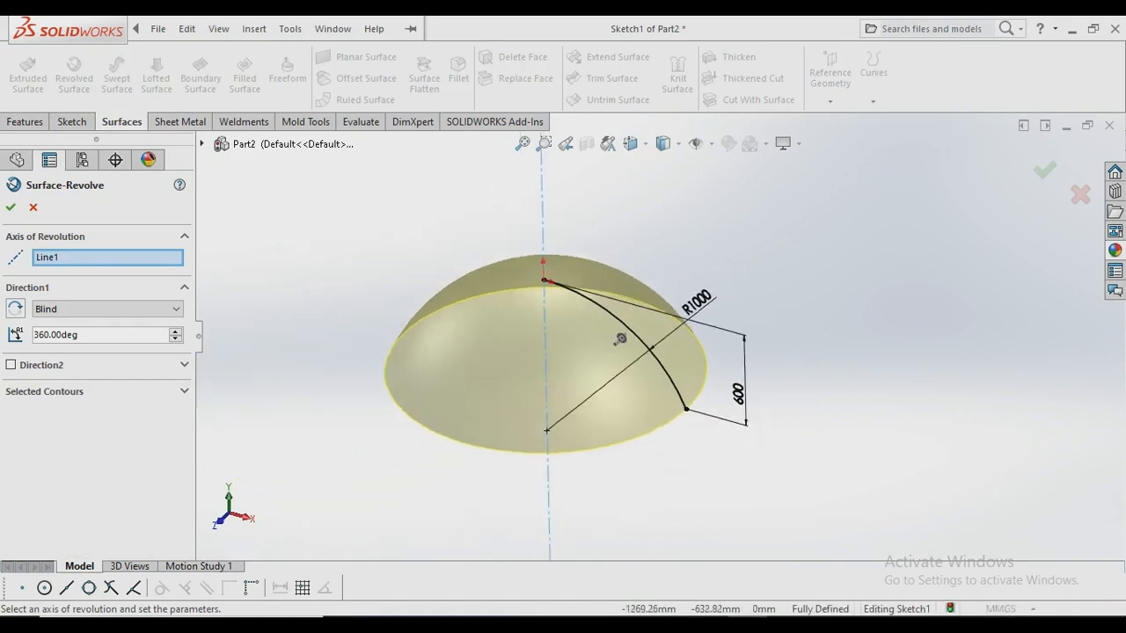
pyautogui.moveTo(588, 345); pyautogui.dragTo(616, 338, button='middle')
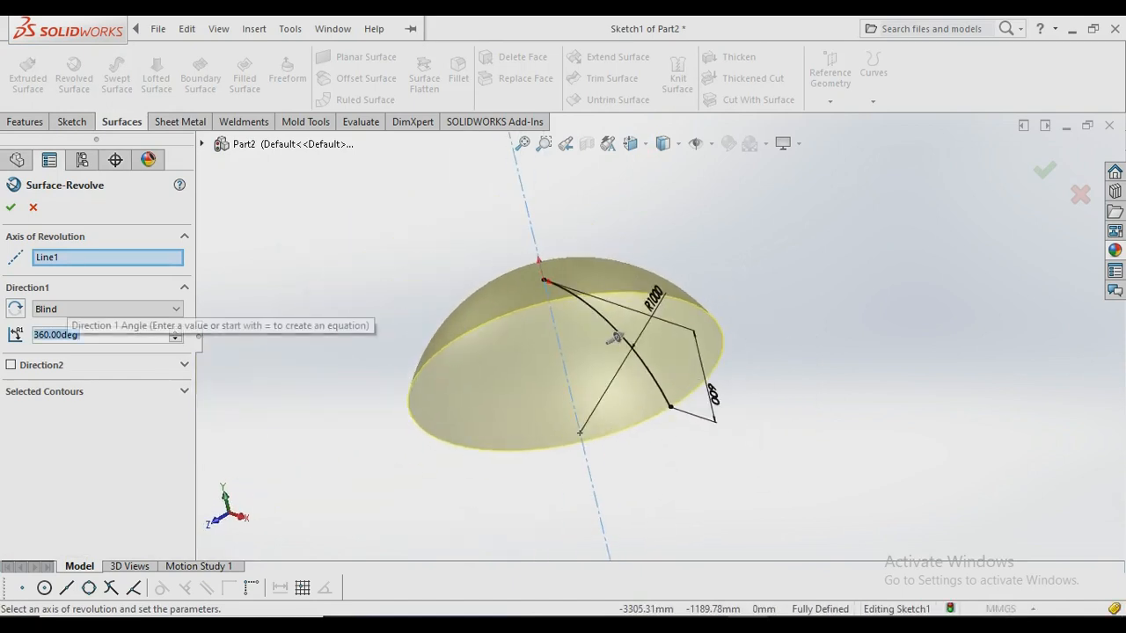
pyautogui.write('45')
pyautogui.press('Return')
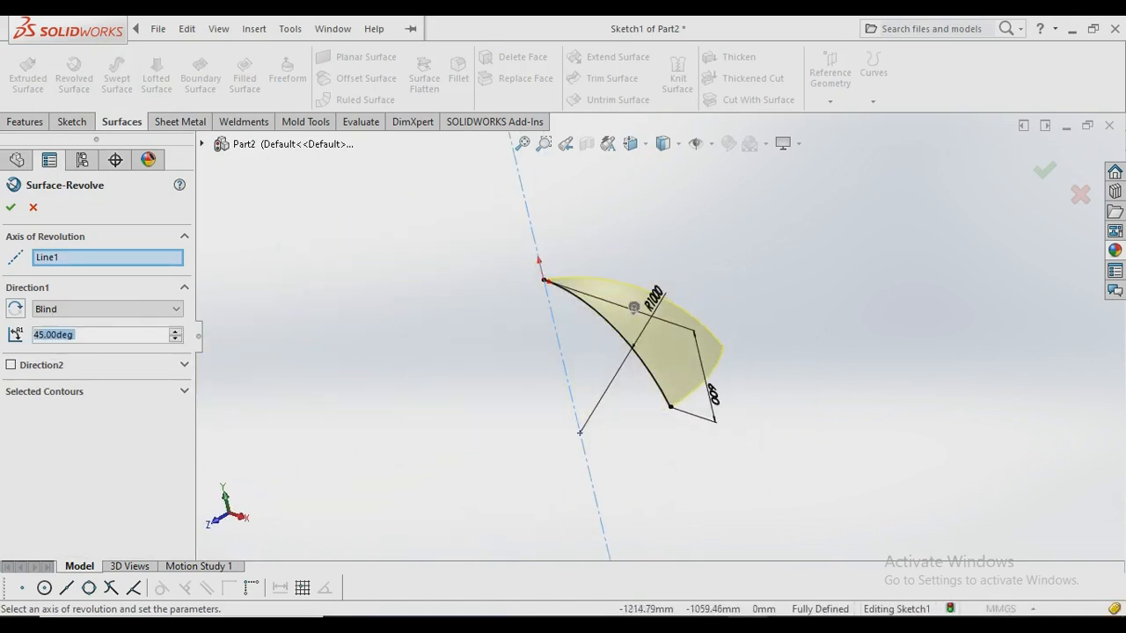
pyautogui.moveTo(567, 373)
pyautogui.mouseDown(button='middle')
pyautogui.moveTo(480, 365)
pyautogui.moveTo(556, 412)
pyautogui.moveTo(401, 440)
pyautogui.moveTo(440, 450)
pyautogui.mouseUp(button='middle')
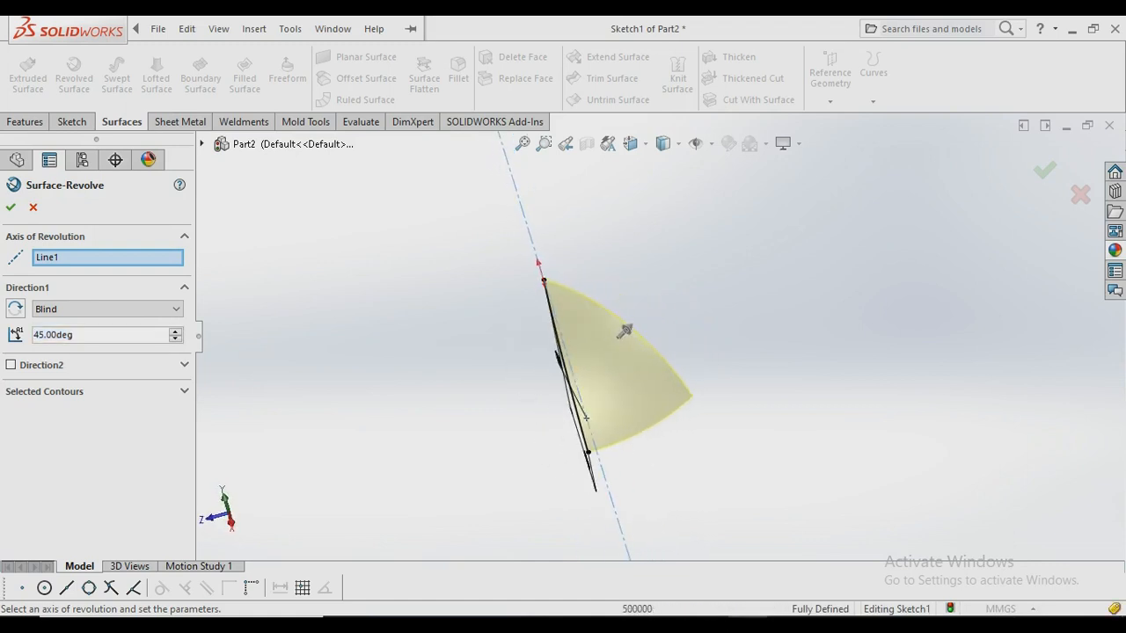
pyautogui.click(106, 309)
pyautogui.click(49, 367)
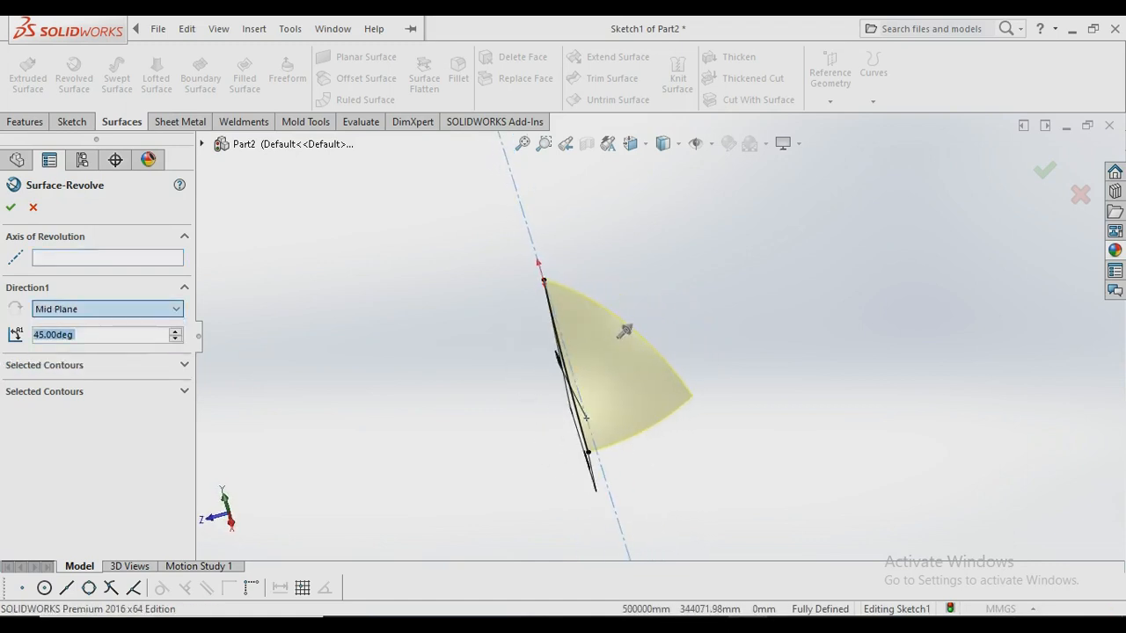
pyautogui.press('Return')
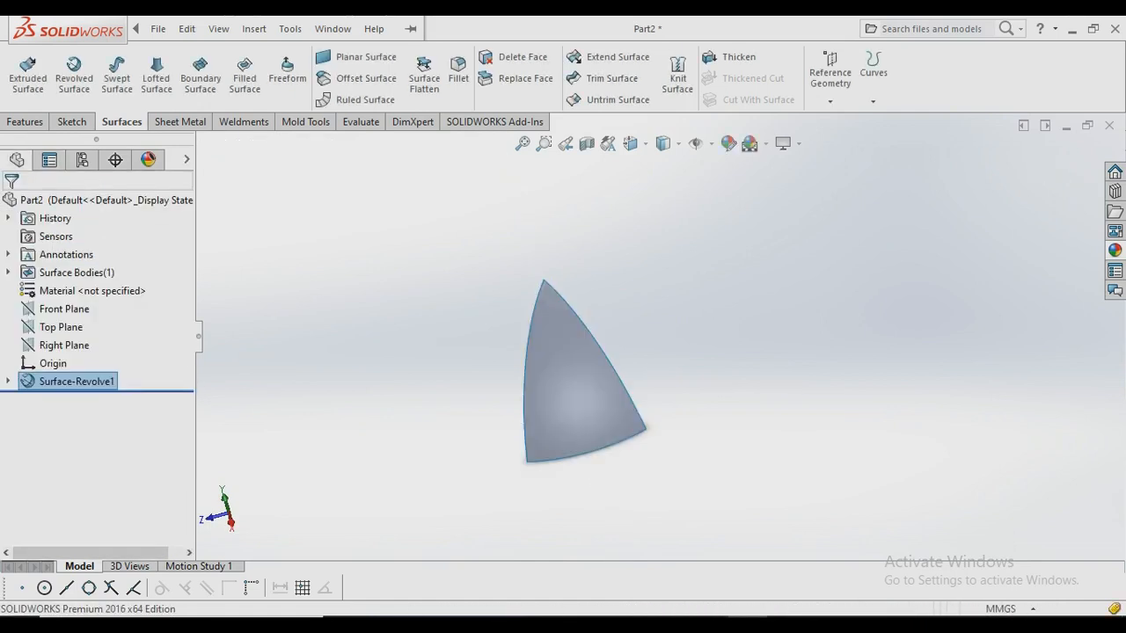
# On the Right Plane, sketch a three-point arc bulging upward between the two lower corners of the revolved surface.
pyautogui.click(64, 345)
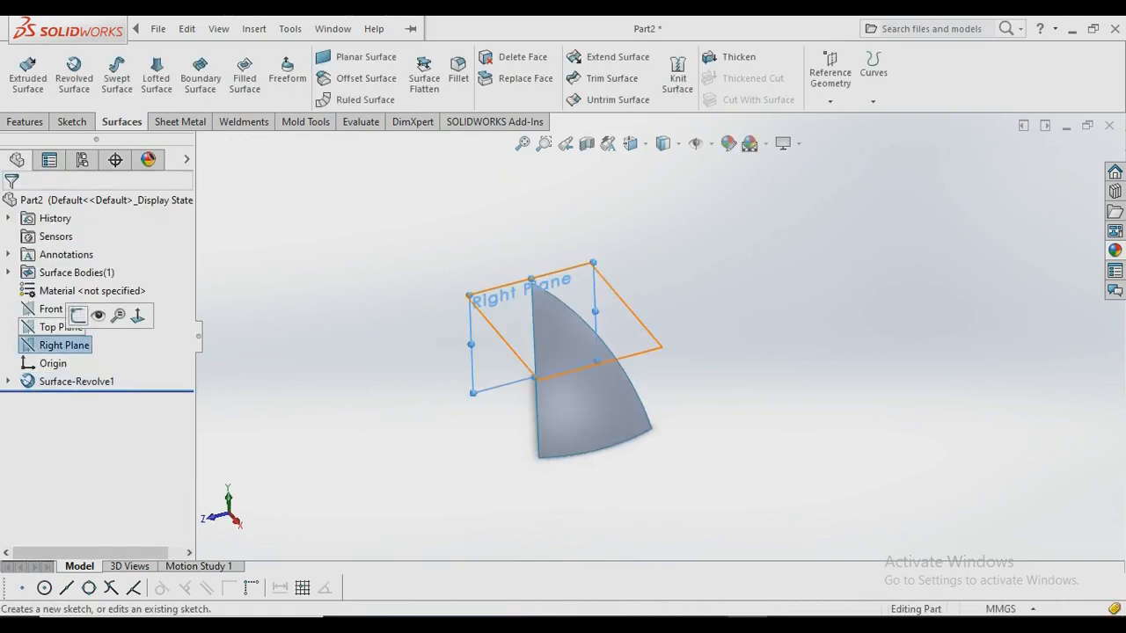
pyautogui.moveTo(563, 379); pyautogui.dragTo(516, 336, button='middle')
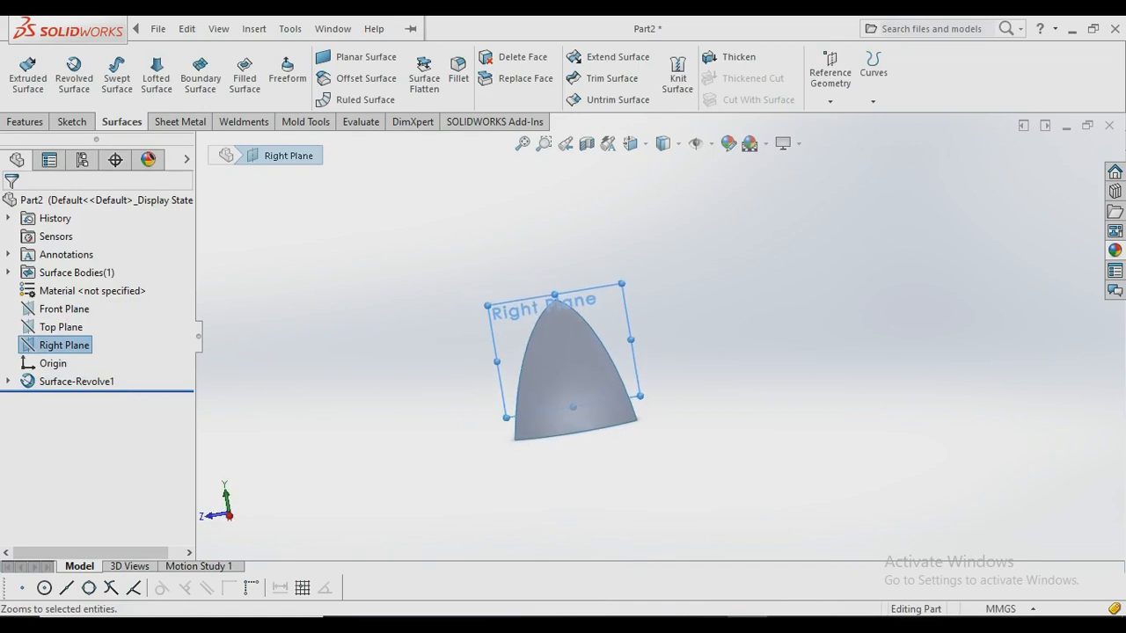
pyautogui.click(64, 345)
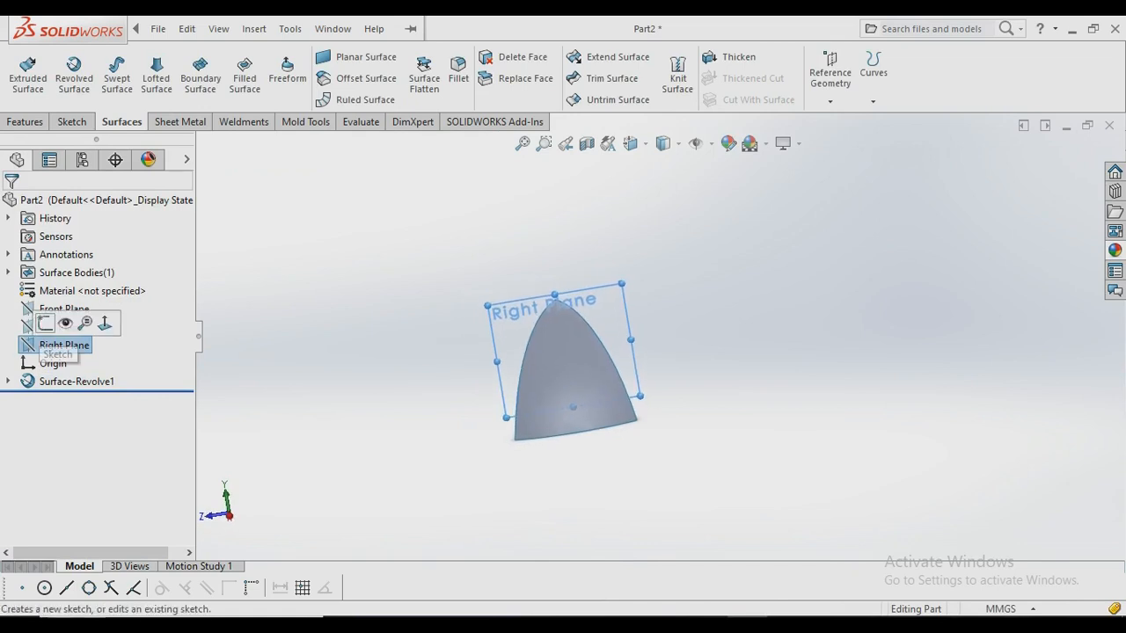
pyautogui.click(46, 324)
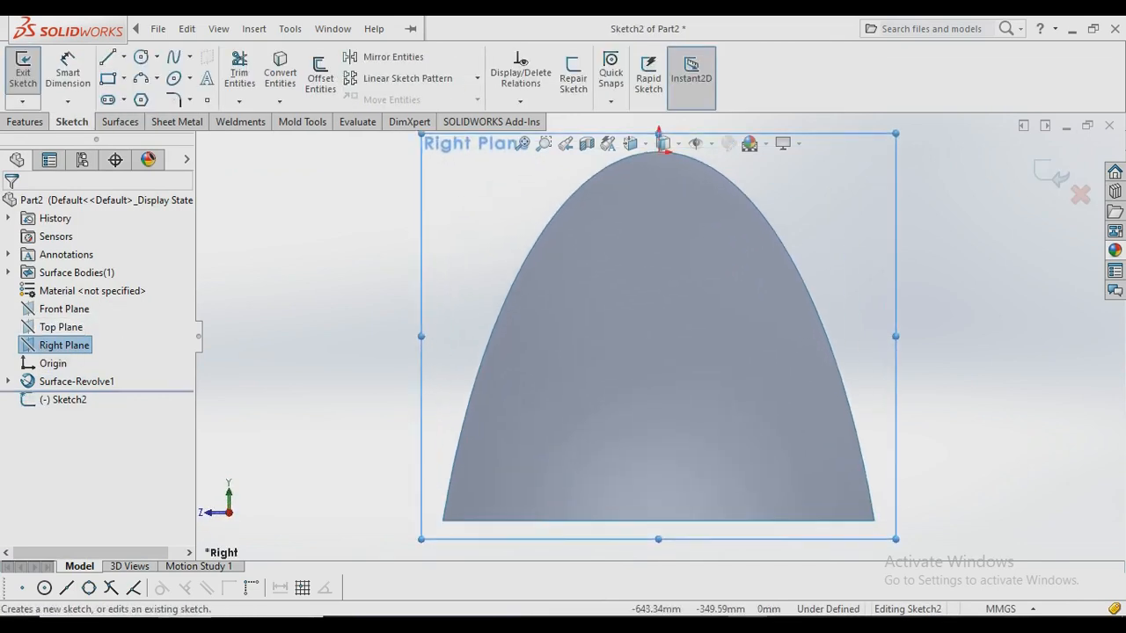
pyautogui.click(158, 29)
pyautogui.click(140, 78)
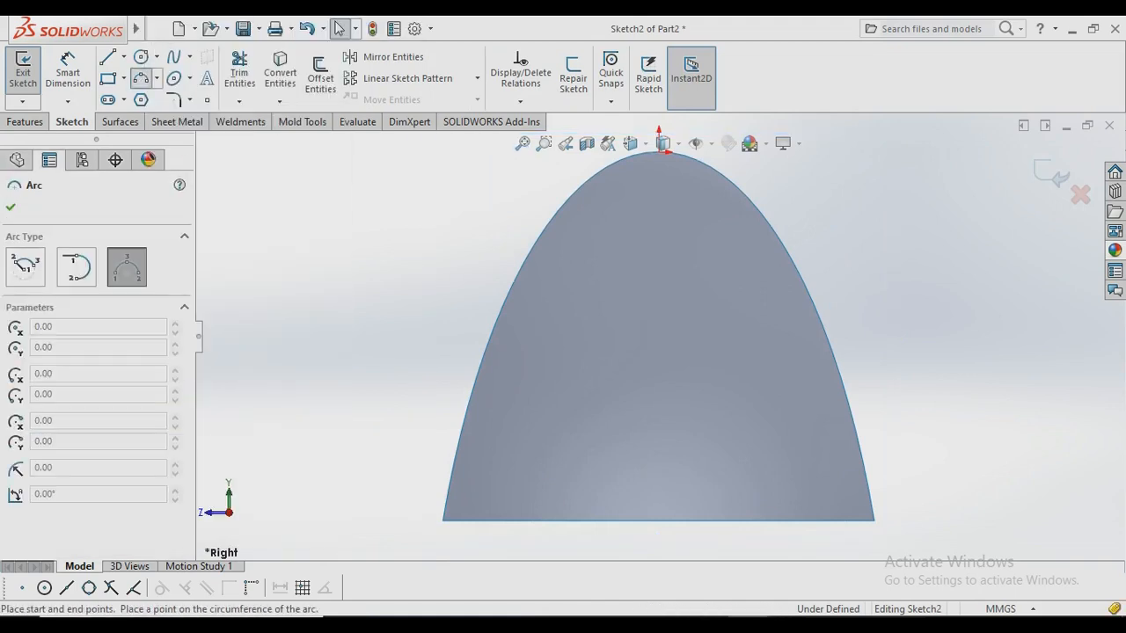
pyautogui.click(444, 520)
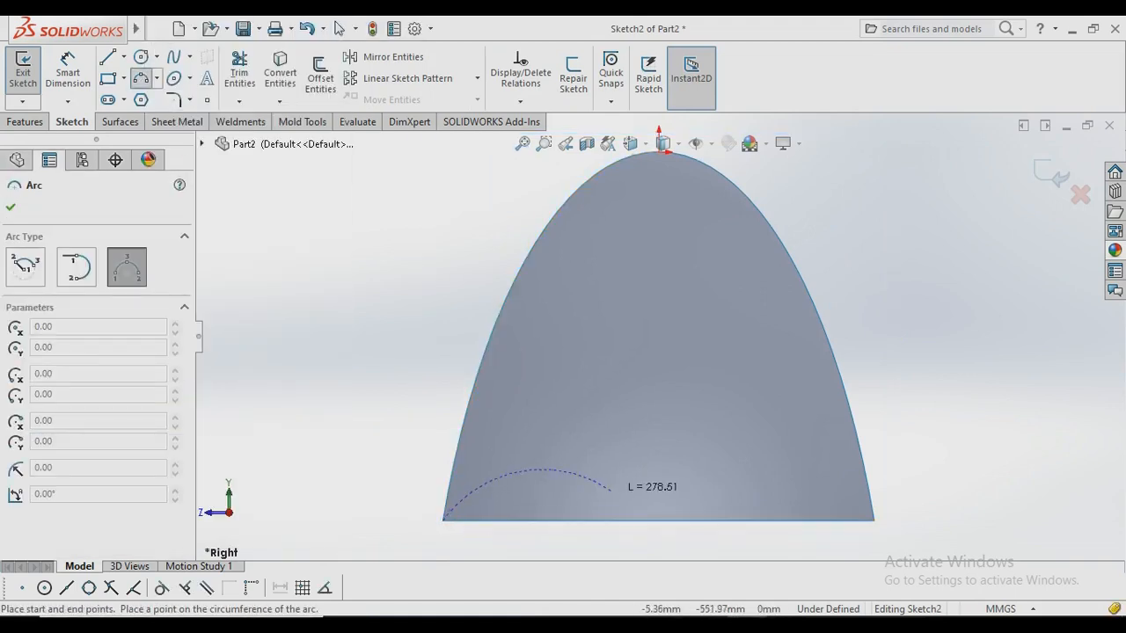
pyautogui.click(874, 520)
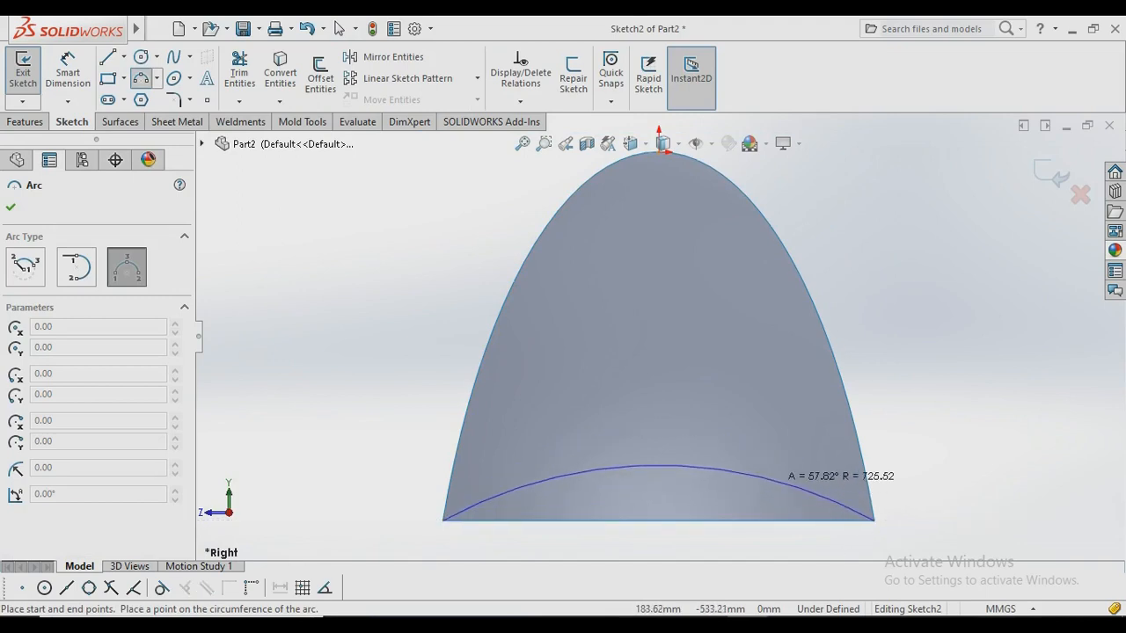
pyautogui.click(659, 461)
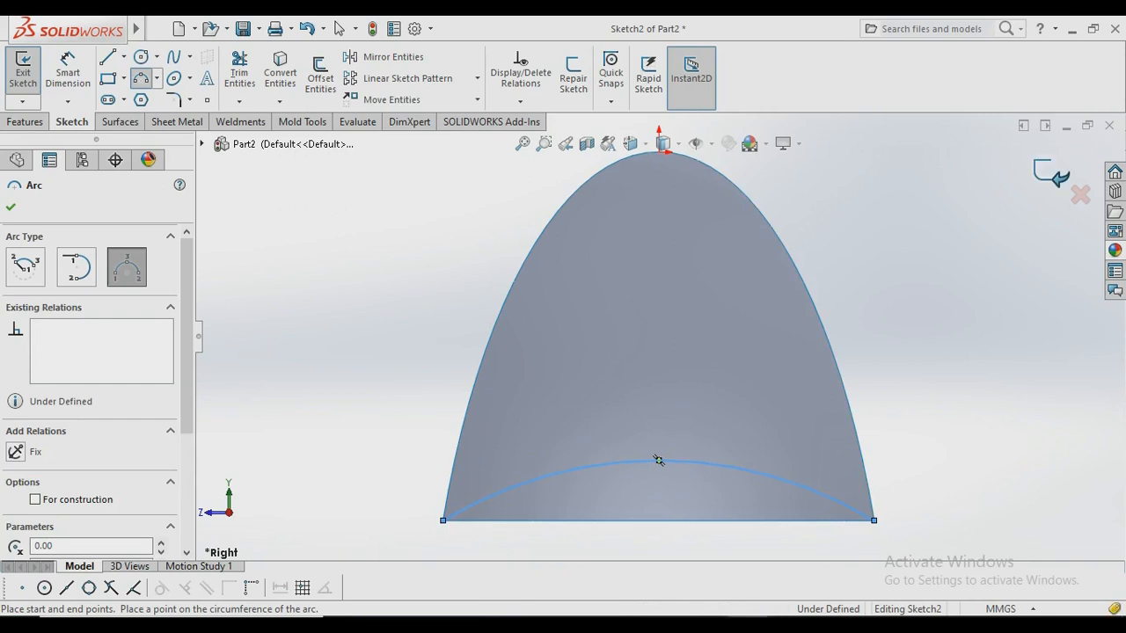
pyautogui.press('Escape')
# Extrude the new arc as a Blind surface from the sketch plane through and well past the revolved surface.
pyautogui.click(23, 72)
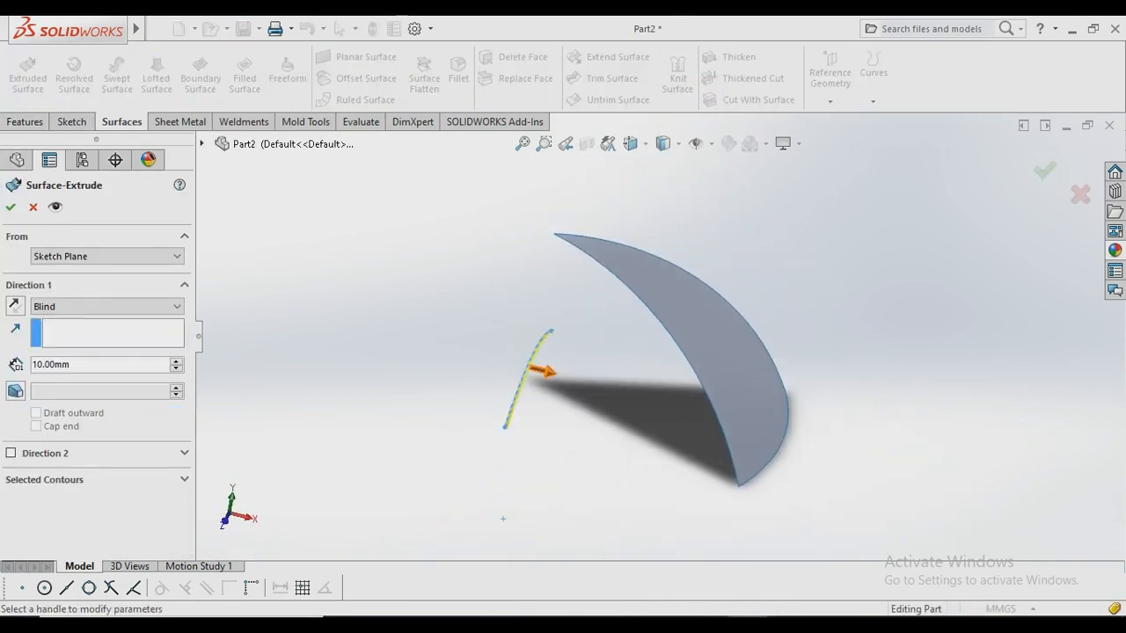
pyautogui.moveTo(543, 371); pyautogui.dragTo(942, 472)
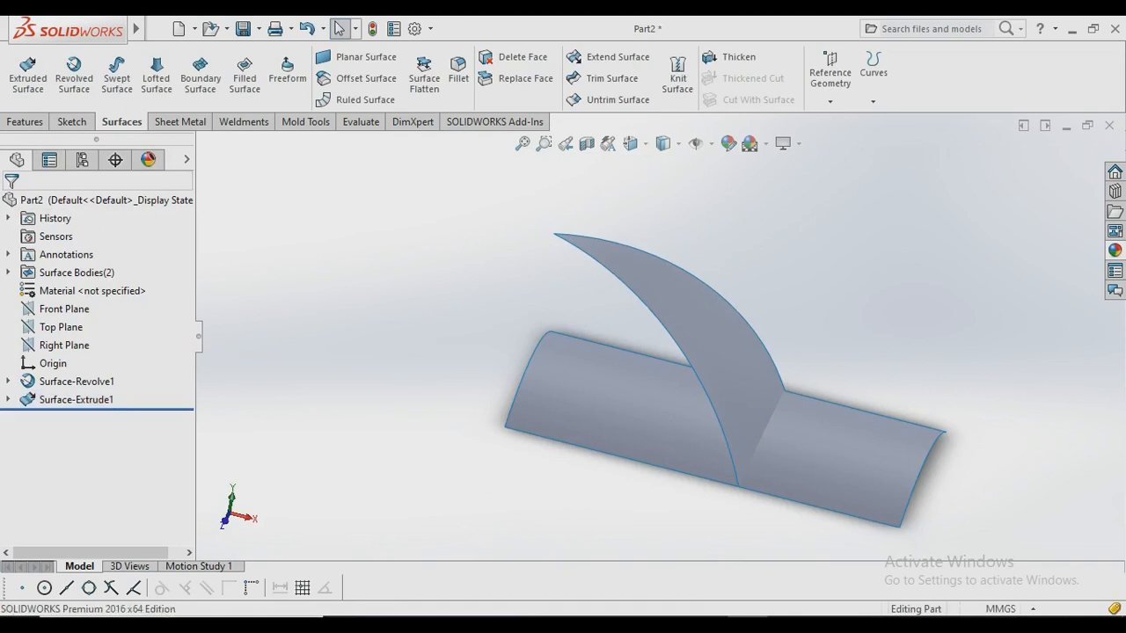
# Trim the revolved surface with the extruded arc surface as the trim tool, keeping the upper pointed portion.
pyautogui.click(612, 78)
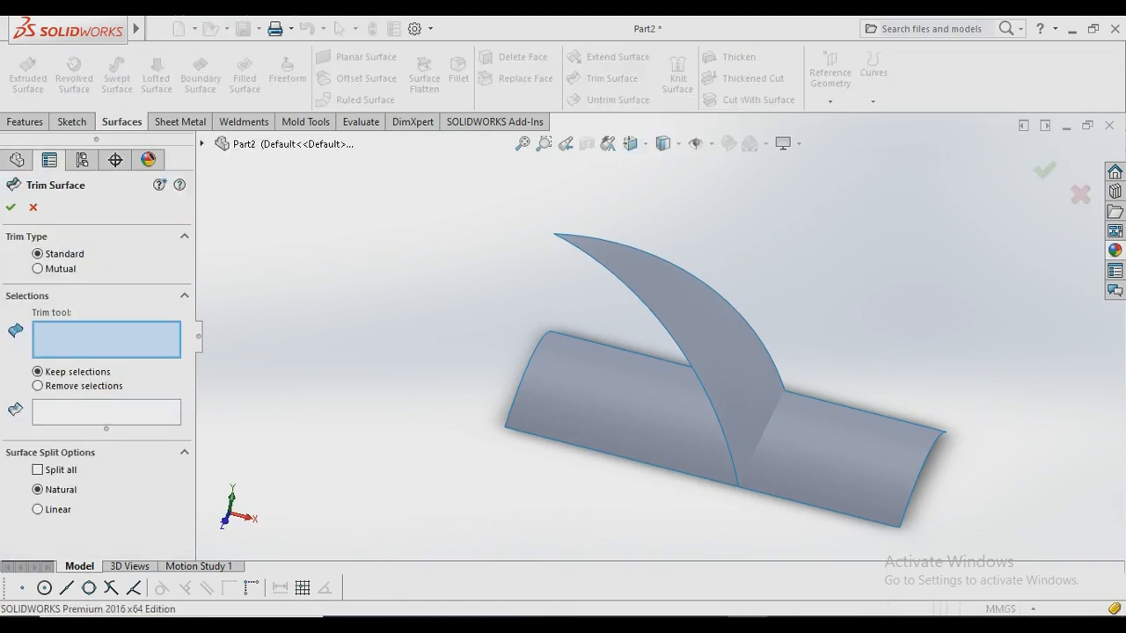
pyautogui.click(709, 333)
pyautogui.moveTo(818, 440); pyautogui.dragTo(611, 422, button='middle')
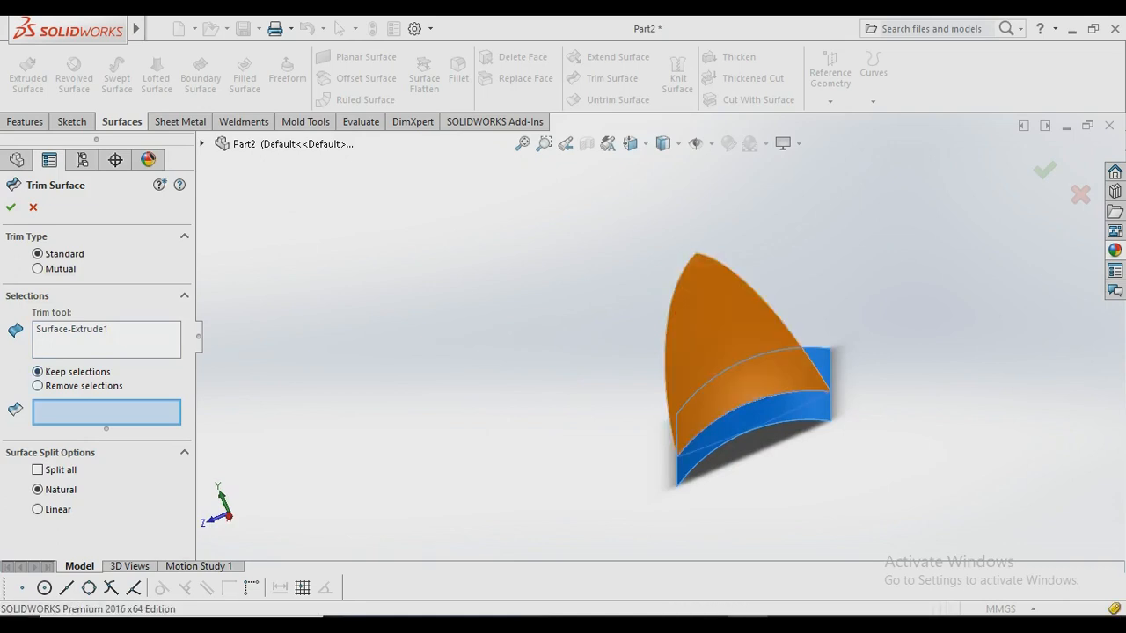
pyautogui.click(725, 338)
pyautogui.moveTo(726, 338); pyautogui.dragTo(774, 277, button='middle')
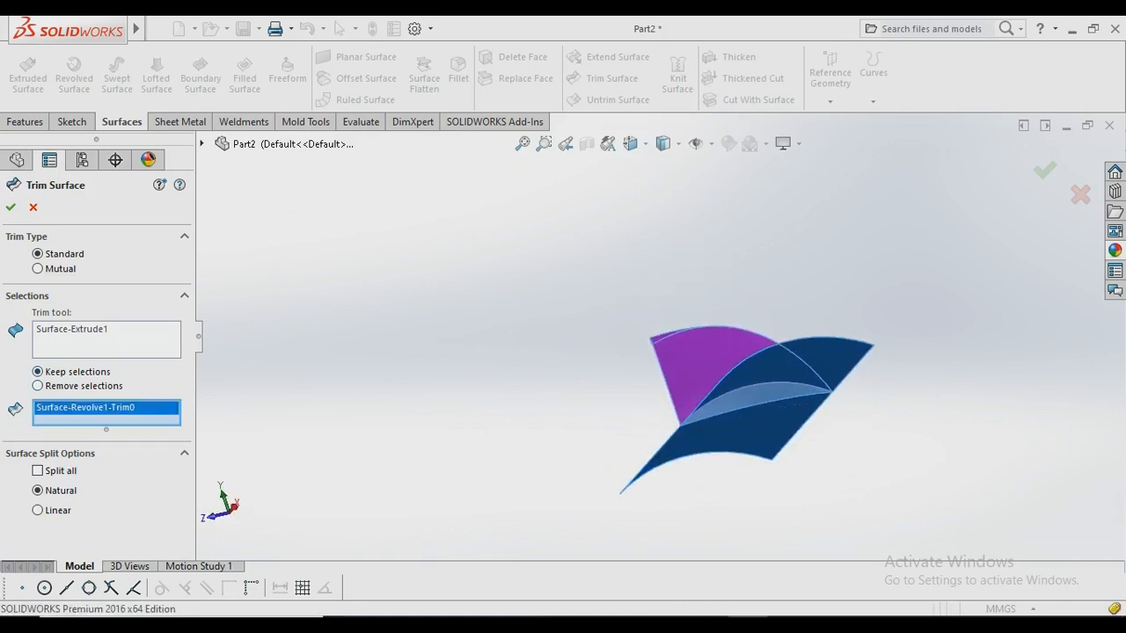
pyautogui.click(11, 208)
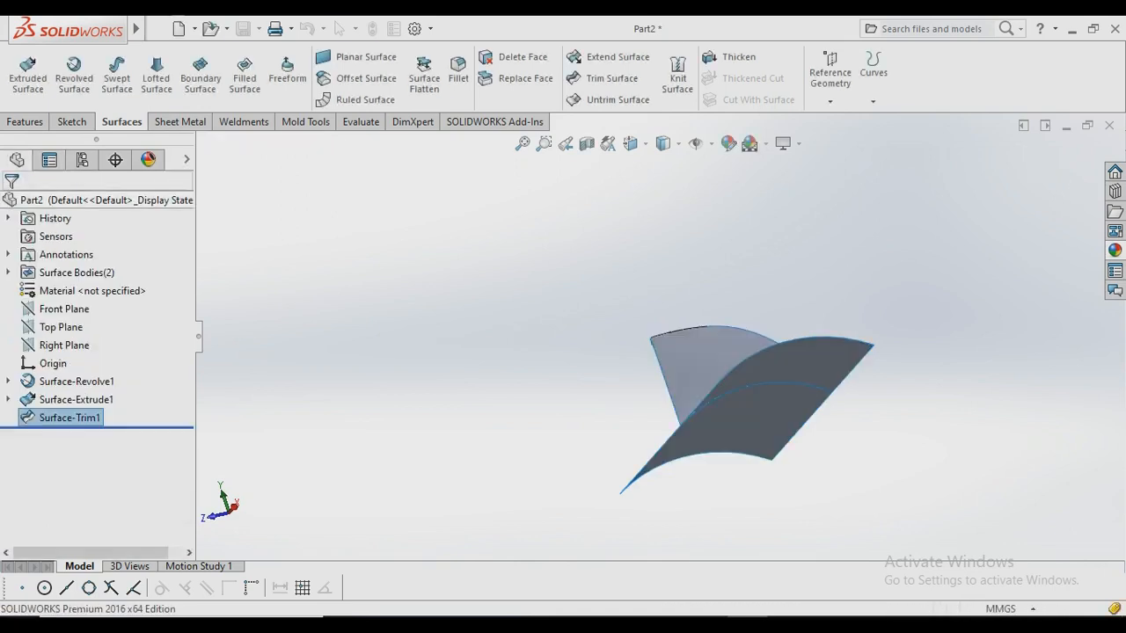
# Hide the extruded arc surface so only the trimmed canopy segment is displayed.
pyautogui.moveTo(607, 387); pyautogui.dragTo(757, 389, button='middle')
pyautogui.click(620, 444)
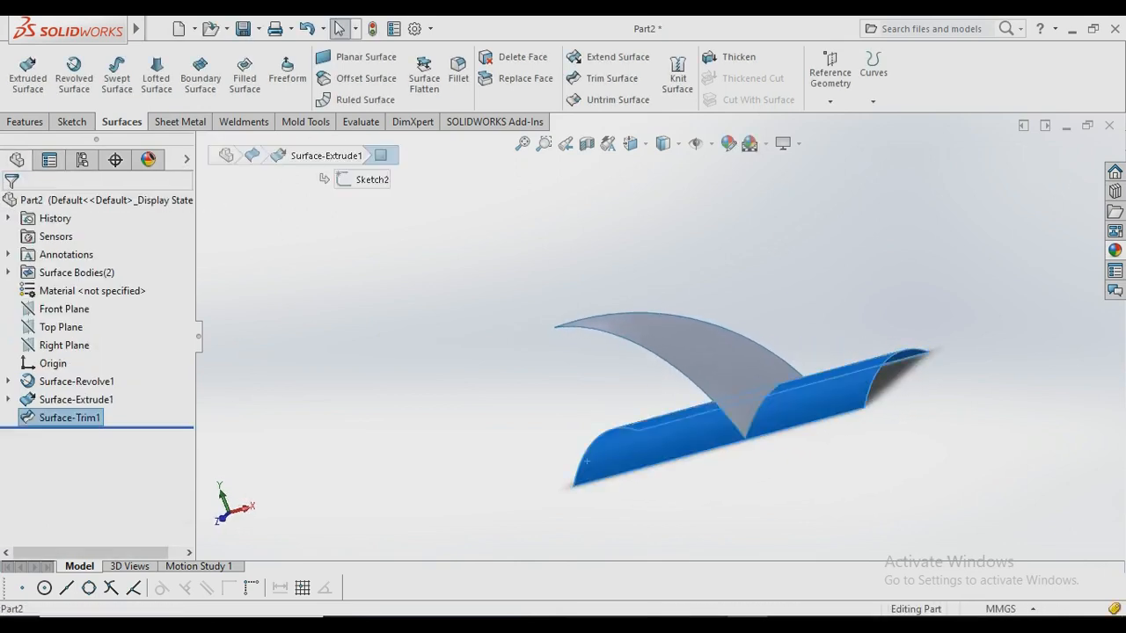
pyautogui.click(653, 413)
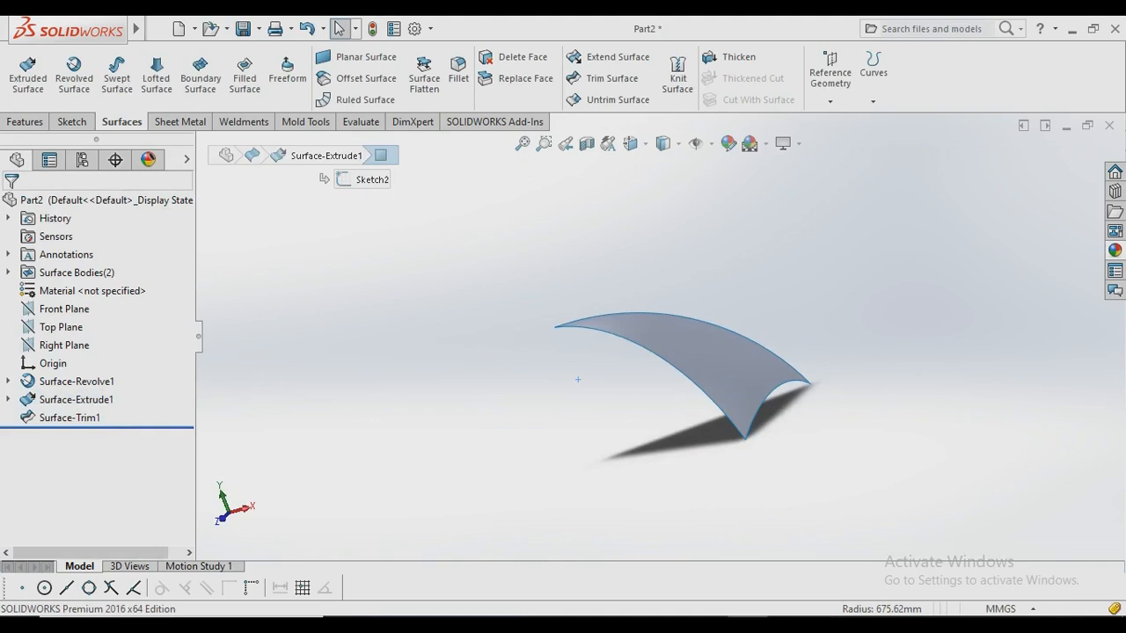
pyautogui.moveTo(578, 379); pyautogui.dragTo(660, 332, button='middle')
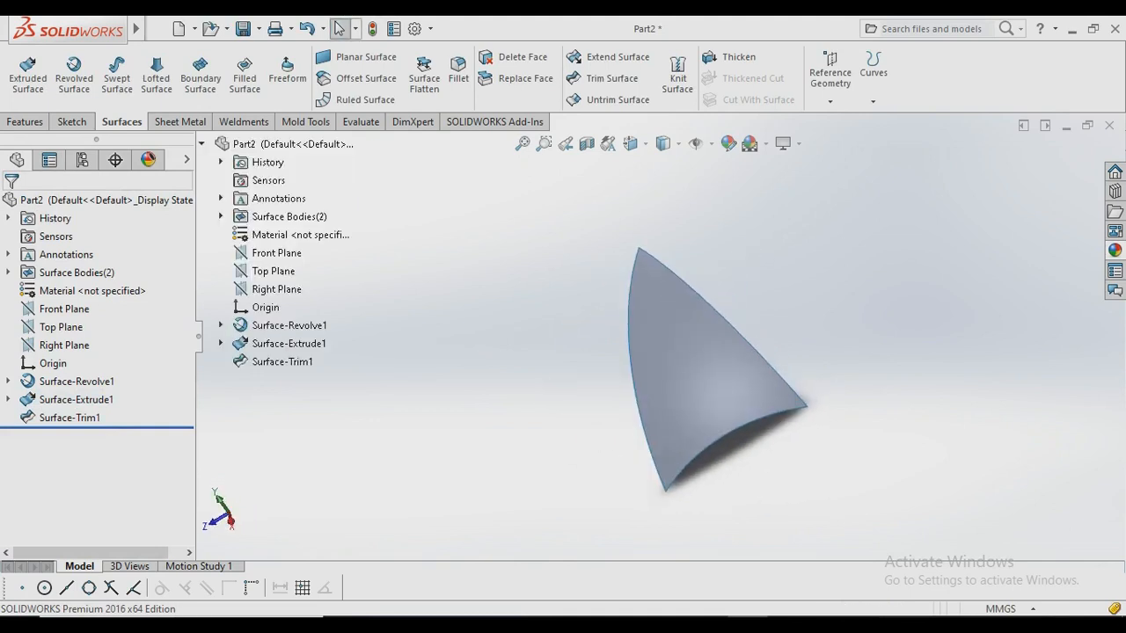
# Turn on the display of temporary axes in the model.
pyautogui.click(696, 143)
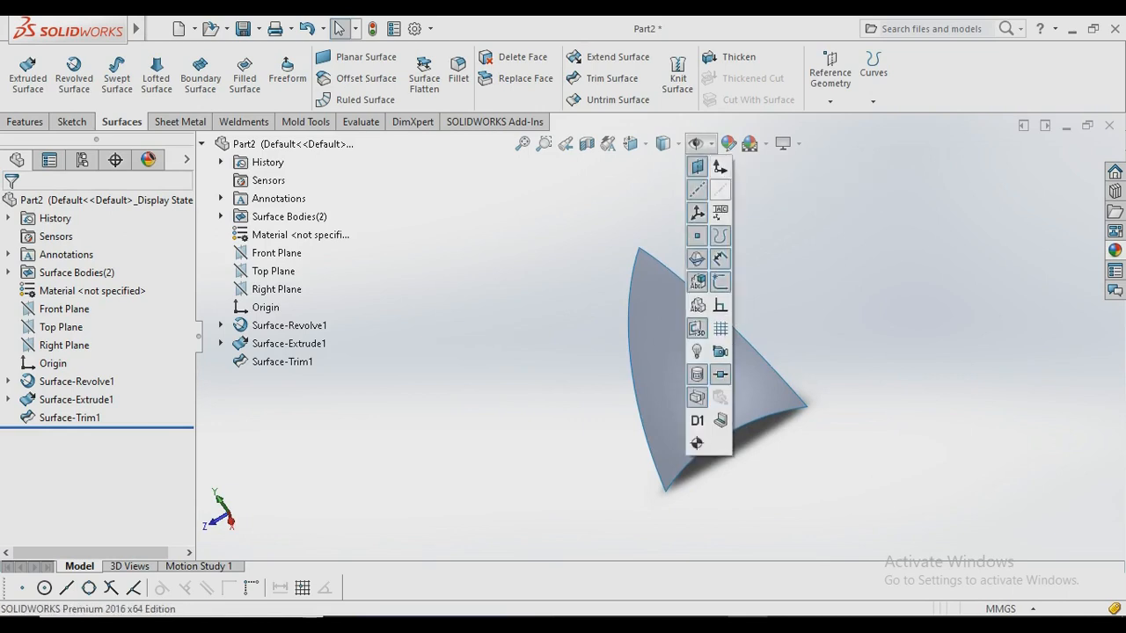
pyautogui.click(720, 189)
pyautogui.moveTo(615, 352); pyautogui.dragTo(765, 348, button='middle')
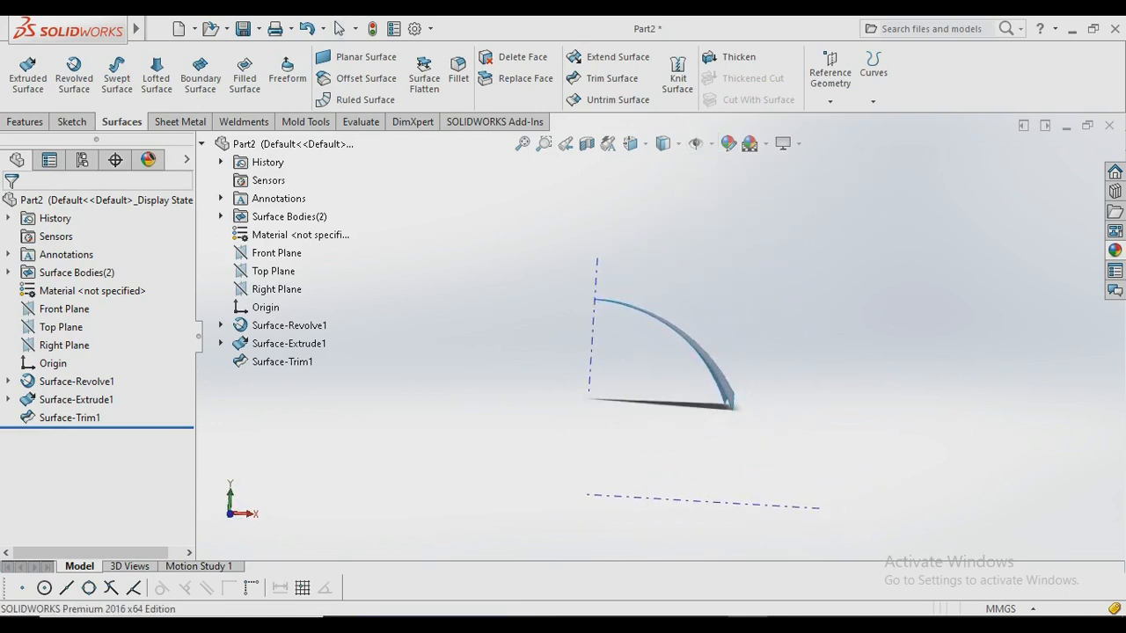
# Circular-pattern the trimmed surface body about the vertical temporary axis with 8 equally spaced instances over 360°.
pyautogui.click(24, 122)
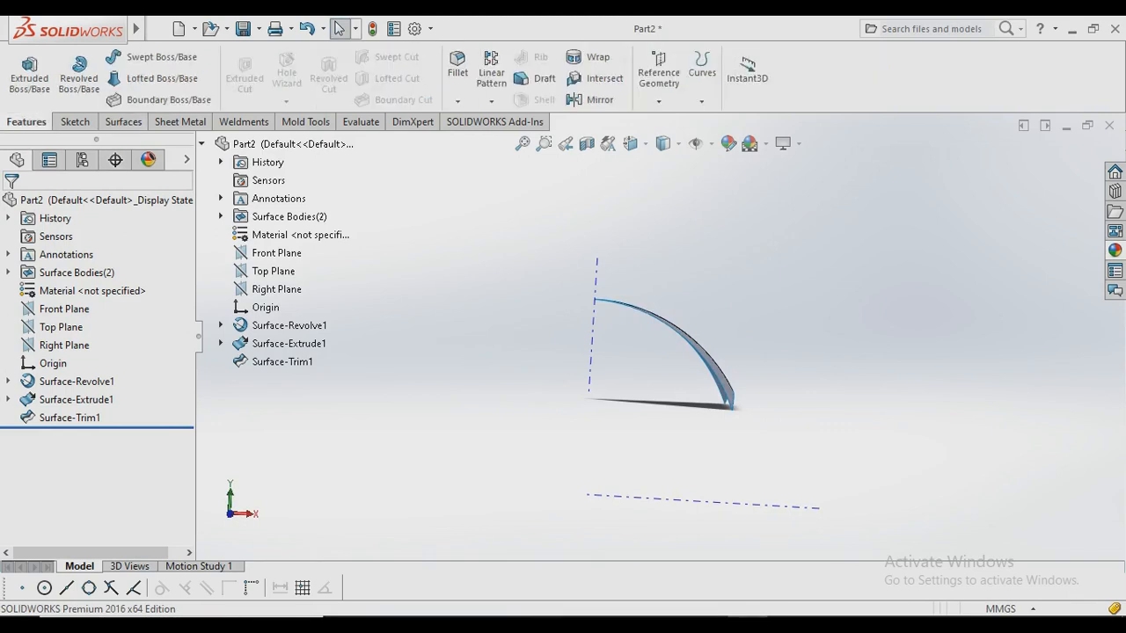
pyautogui.click(491, 101)
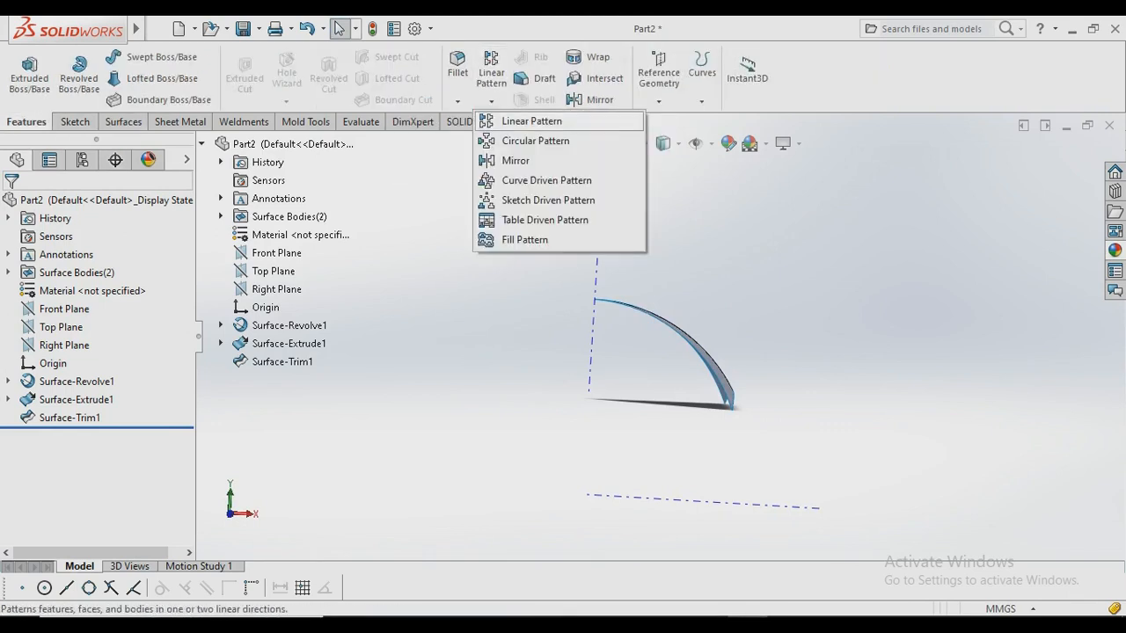
pyautogui.click(535, 141)
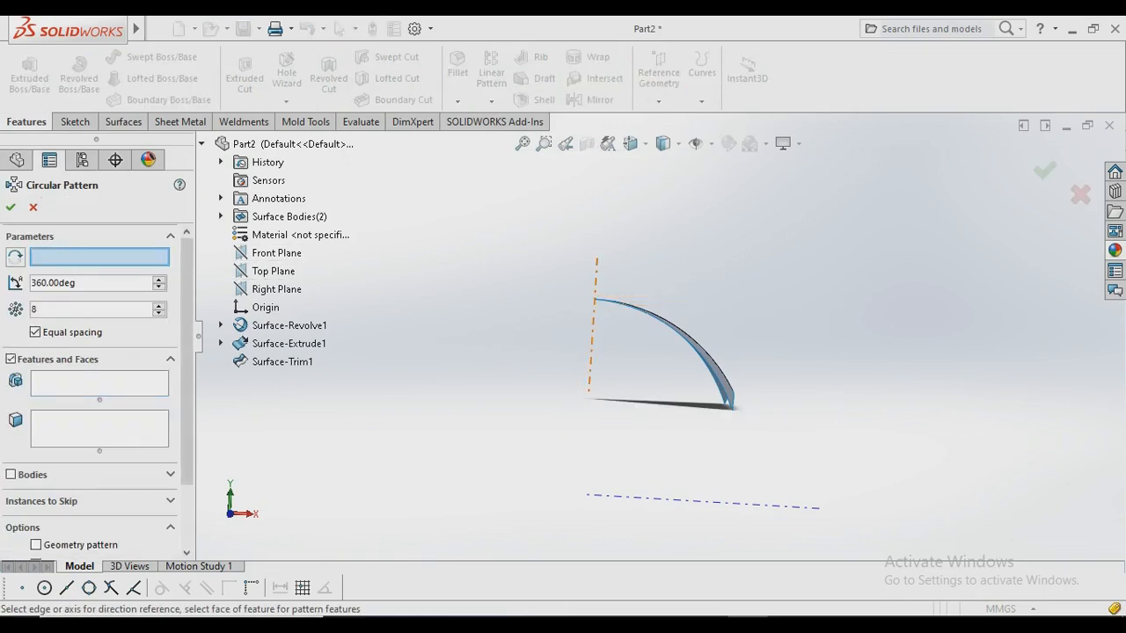
pyautogui.click(592, 343)
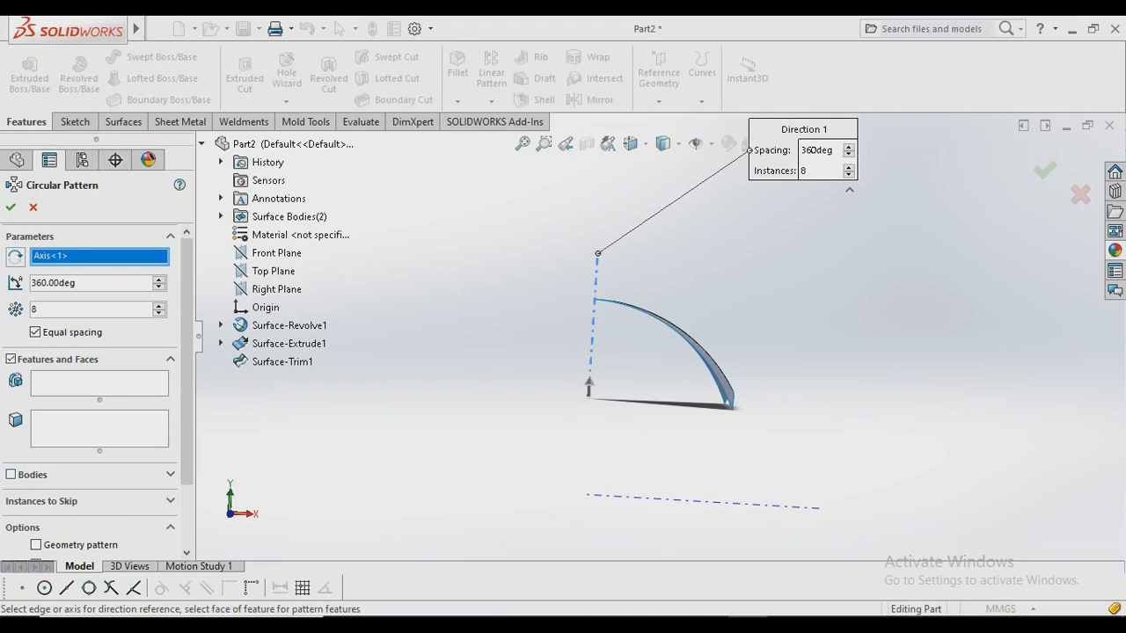
pyautogui.click(10, 474)
pyautogui.moveTo(774, 343); pyautogui.dragTo(695, 361, button='middle')
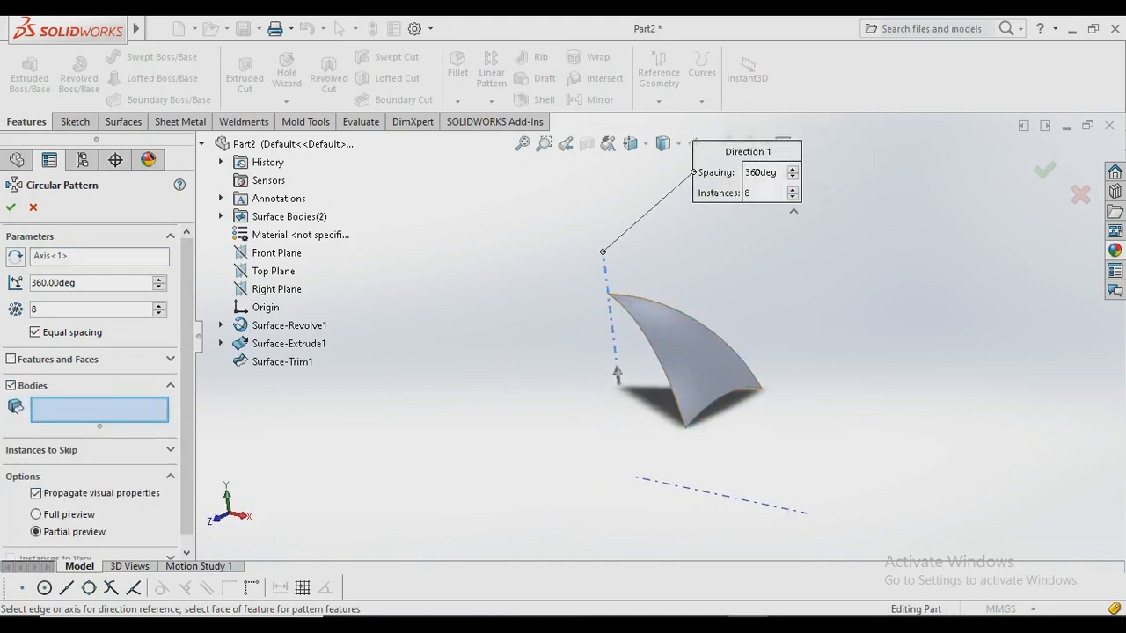
pyautogui.click(695, 355)
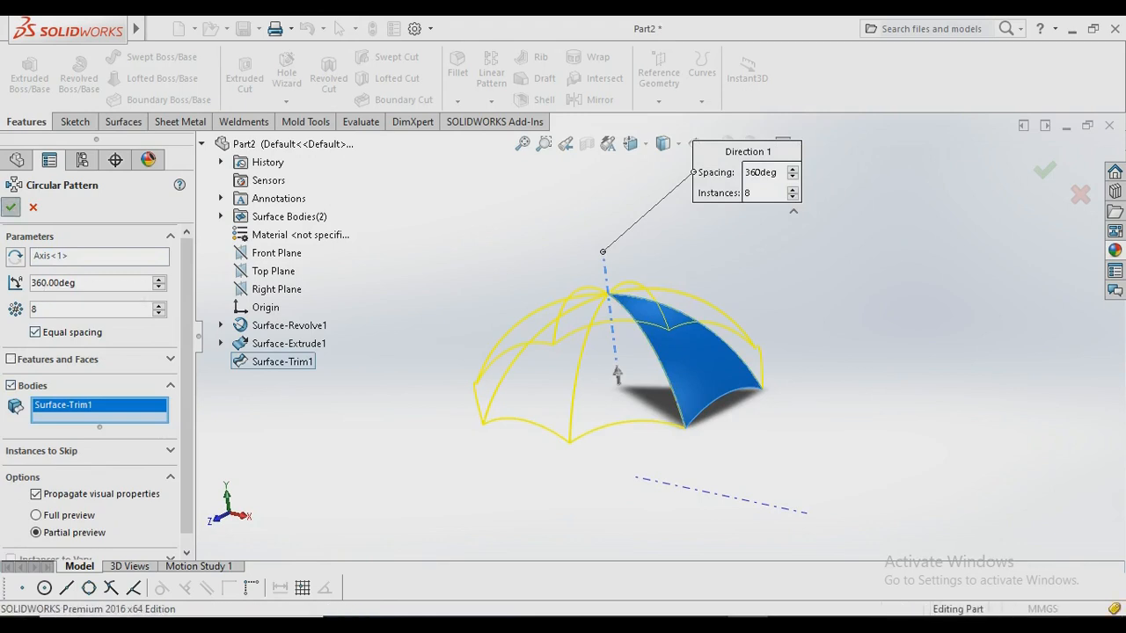
pyautogui.click(10, 208)
# Turn off the display of temporary axes around the patterned canopy.
pyautogui.moveTo(607, 422); pyautogui.dragTo(614, 365, button='middle')
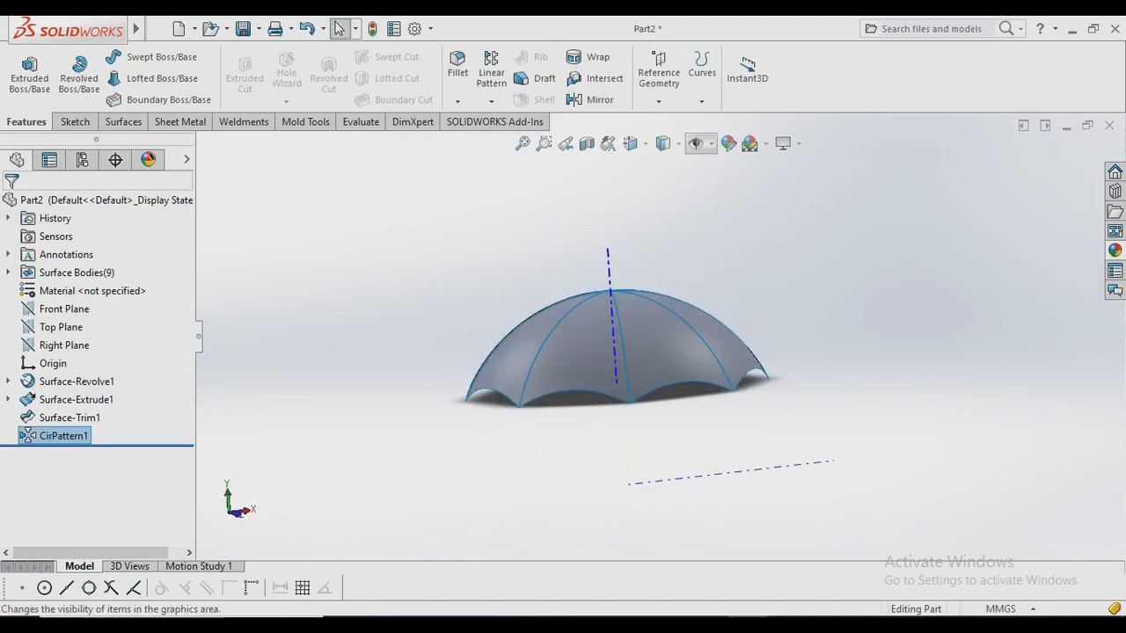
pyautogui.click(709, 143)
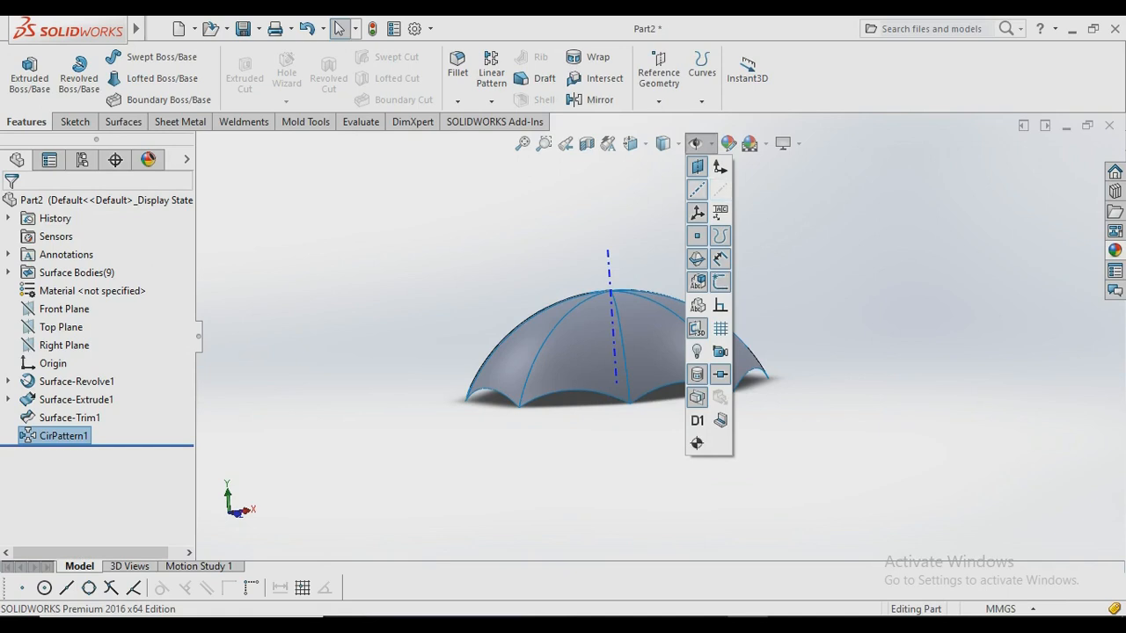
pyautogui.moveTo(615, 361); pyautogui.dragTo(396, 380, button='middle')
# Start a sketch on the Front Plane and draw a vertical, infinite-length centerline through the origin.
pyautogui.click(62, 309)
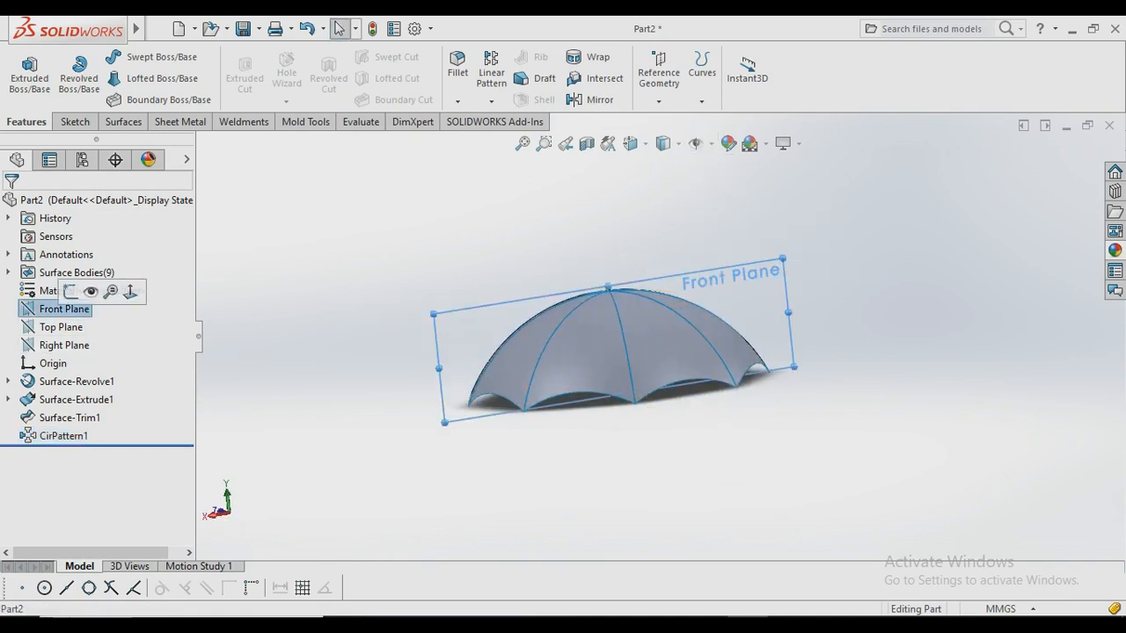
pyautogui.click(71, 291)
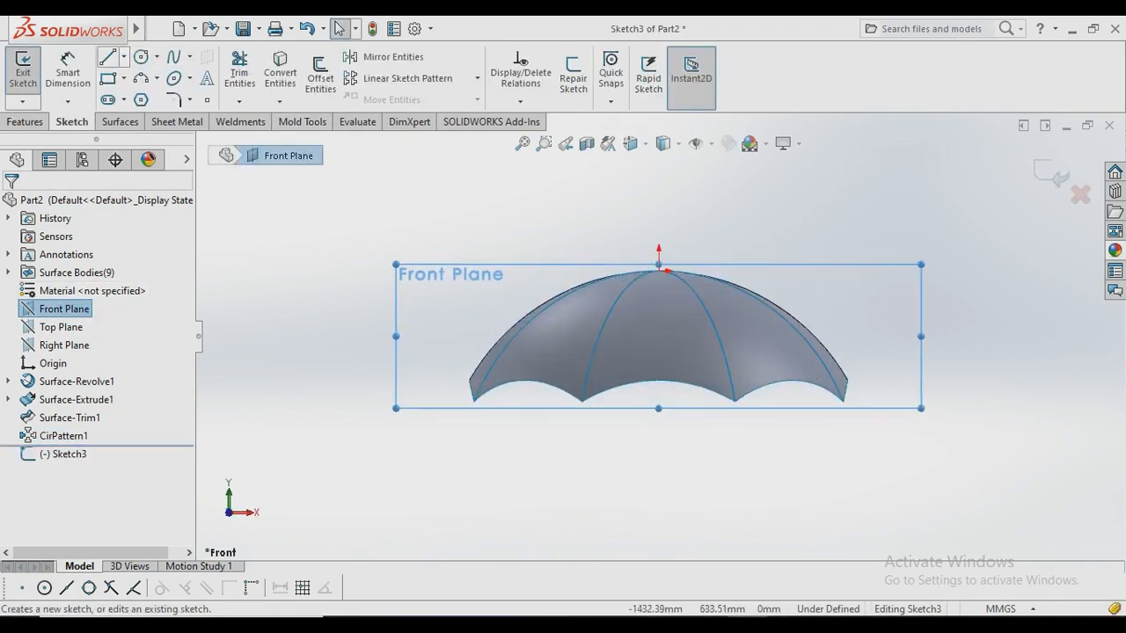
pyautogui.click(123, 57)
pyautogui.click(149, 98)
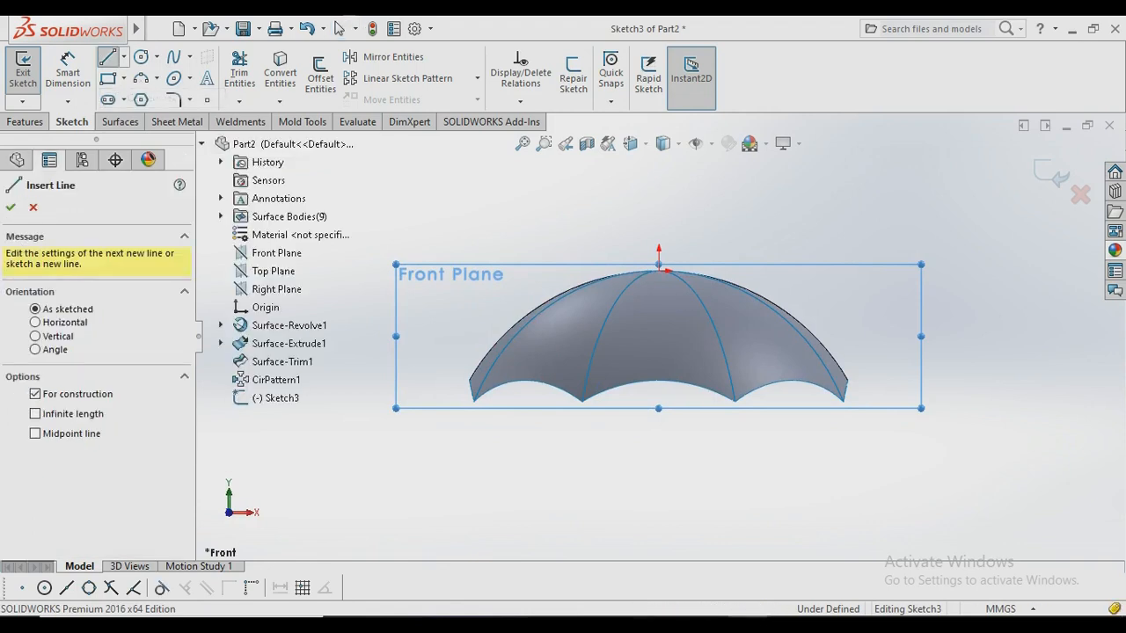
pyautogui.click(36, 337)
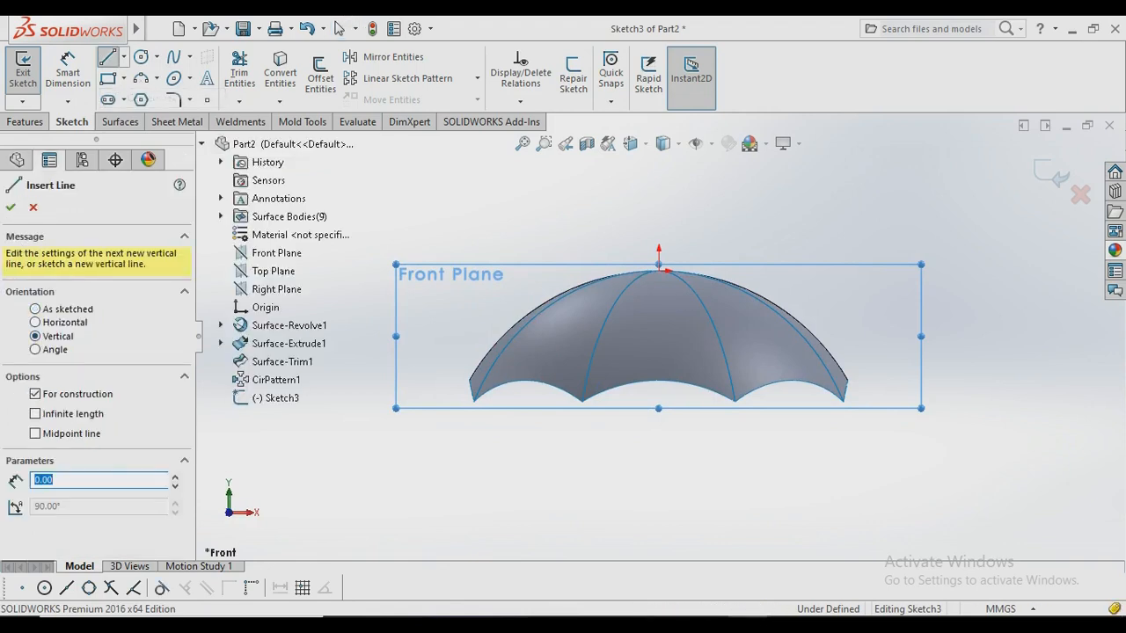
pyautogui.click(35, 414)
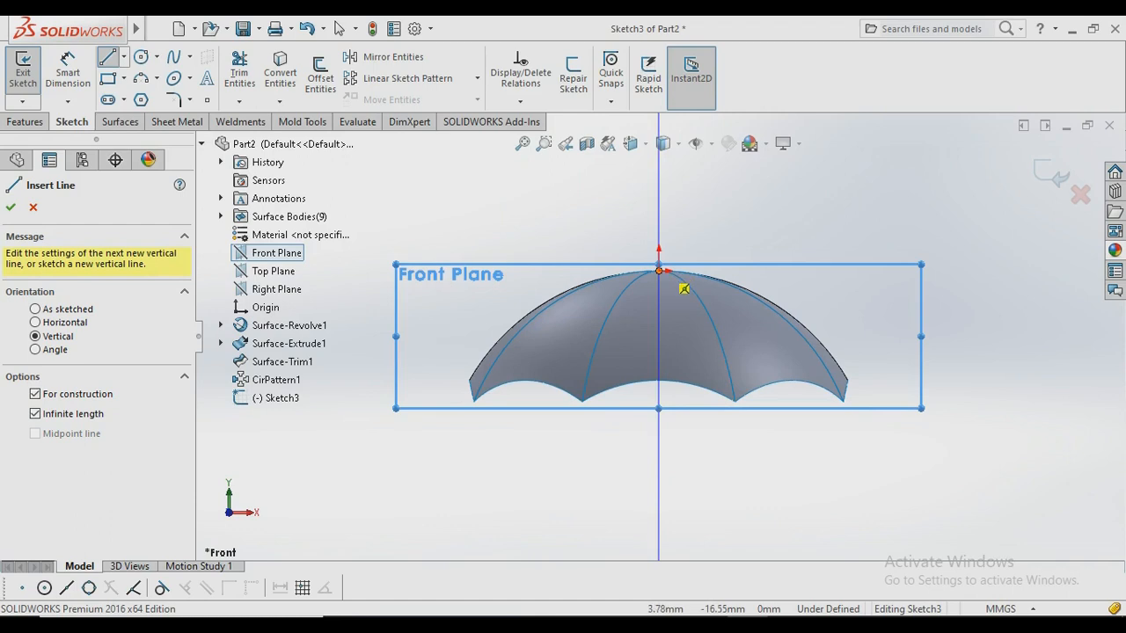
pyautogui.click(679, 281)
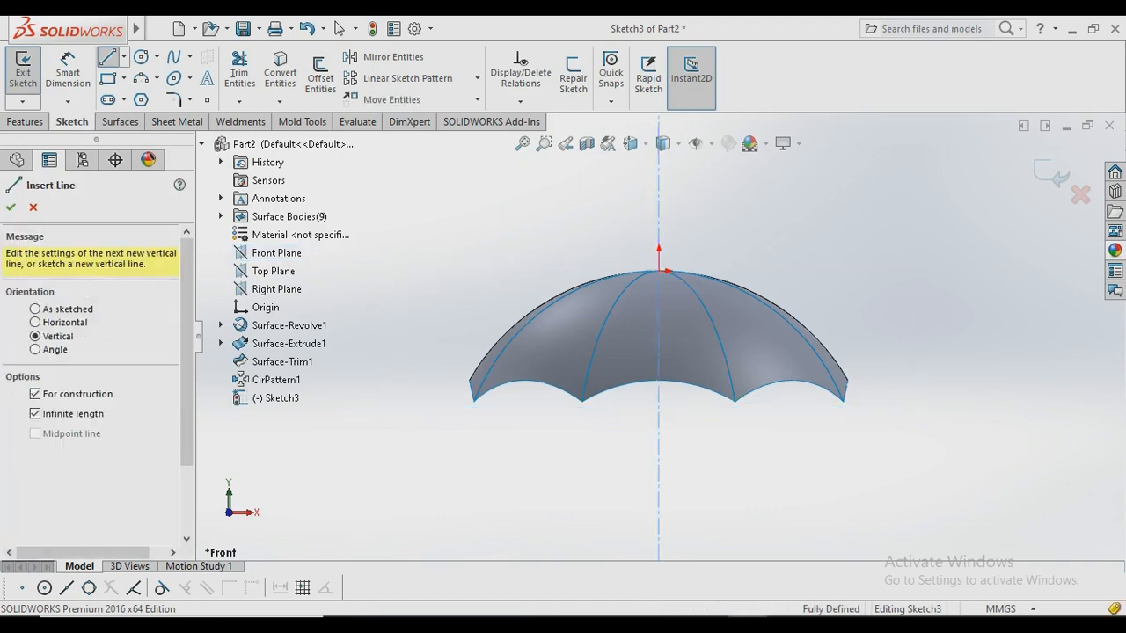
pyautogui.press('Escape')
# Sketch a short sloped line from the centerline about 91 mm above the origin to the canopy top, continued by a long vertical line below the canopy.
pyautogui.click(123, 57)
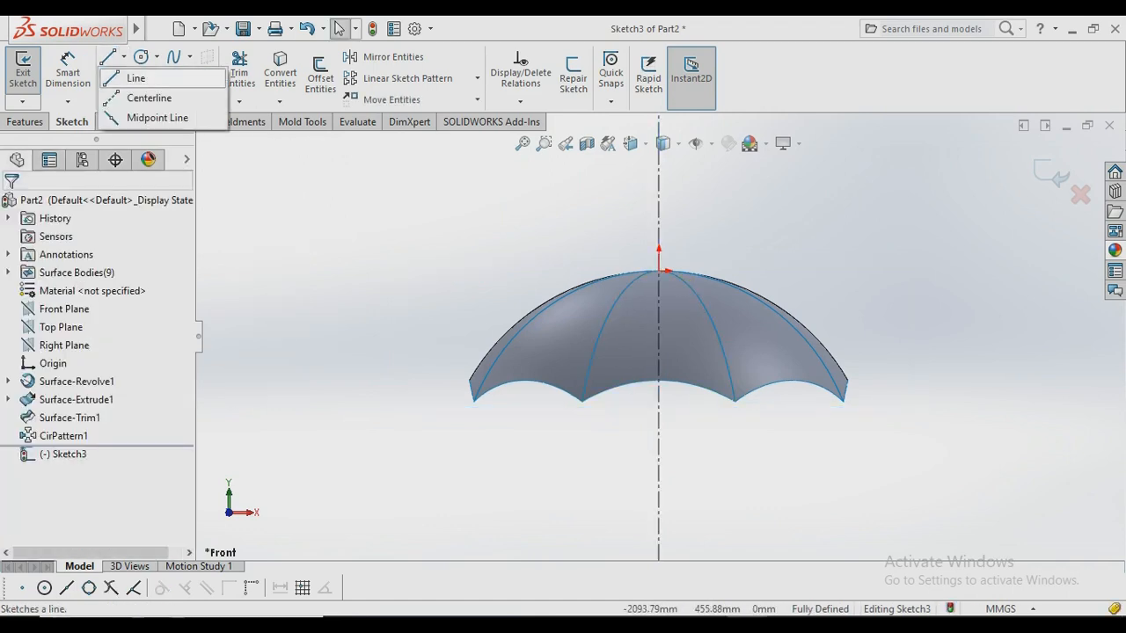
pyautogui.click(136, 79)
pyautogui.scroll(-5, 679, 268)
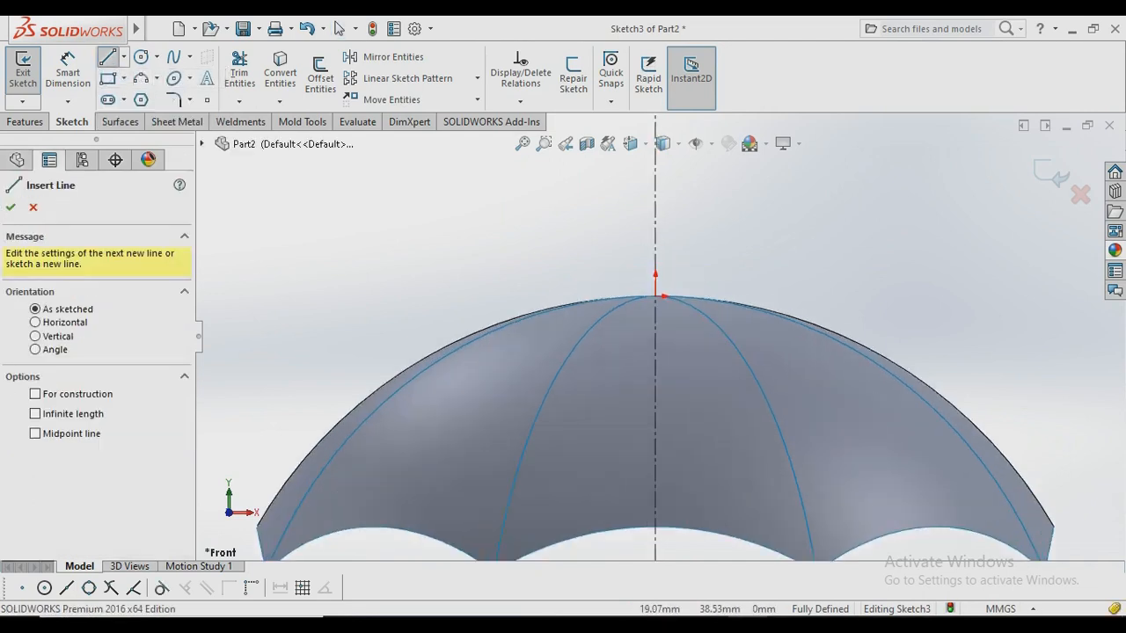
pyautogui.click(652, 256)
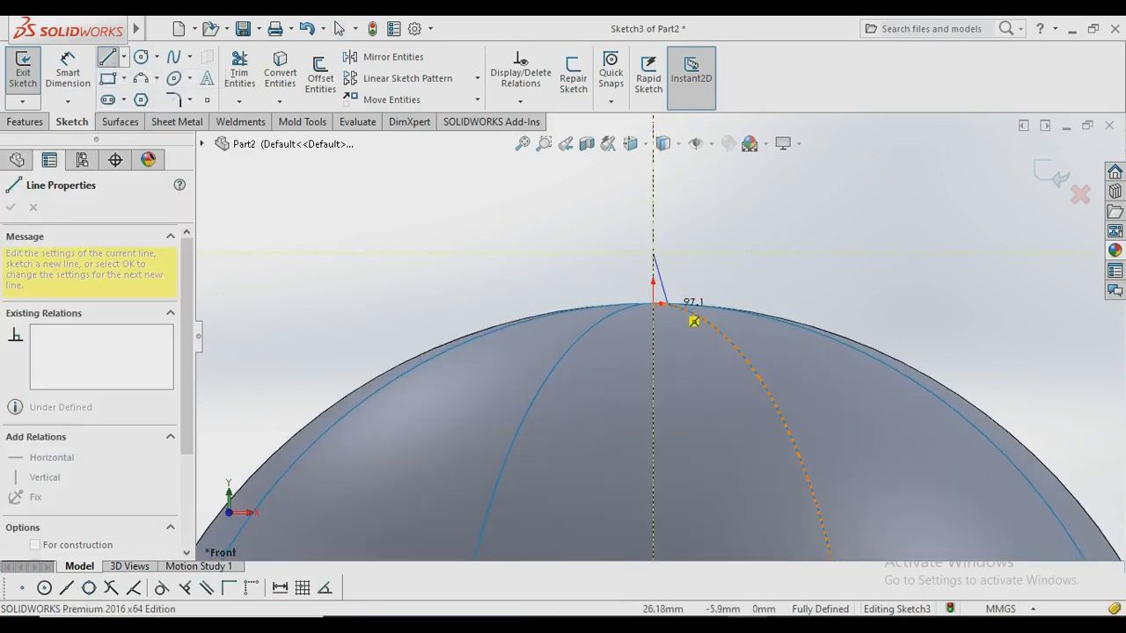
pyautogui.click(686, 309)
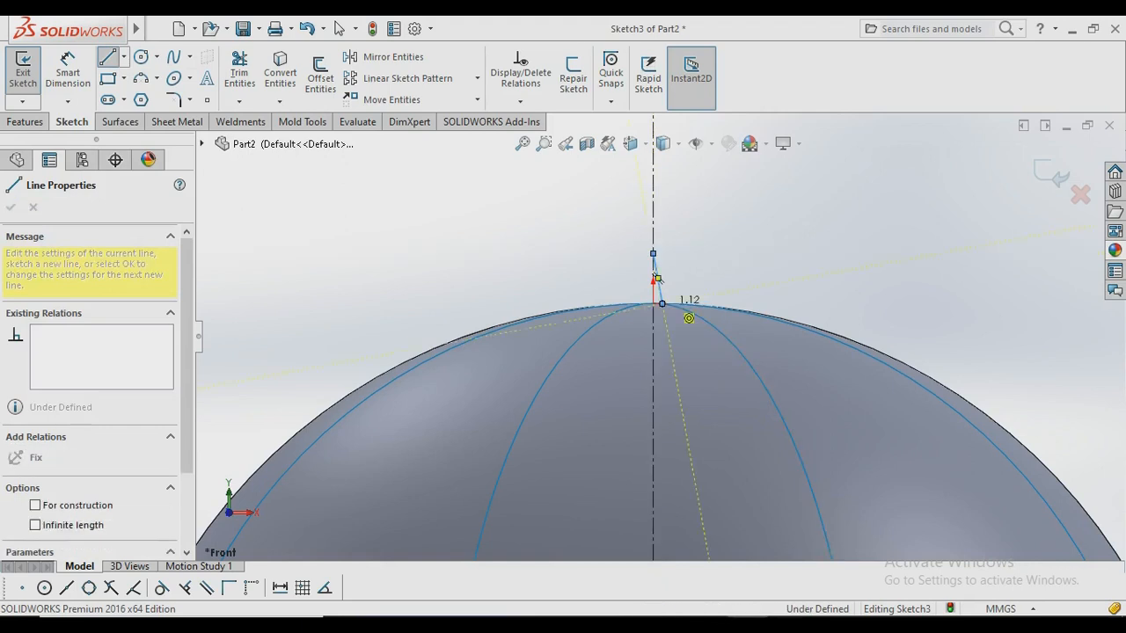
pyautogui.scroll(5, 686, 309)
pyautogui.scroll(3, 660, 422)
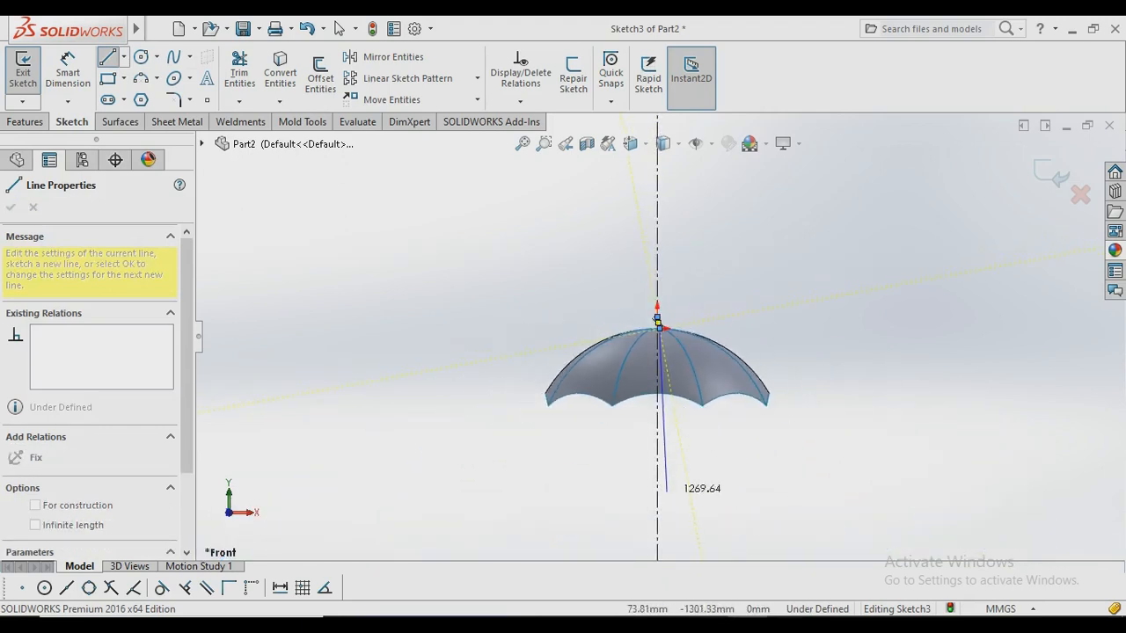
pyautogui.click(660, 512)
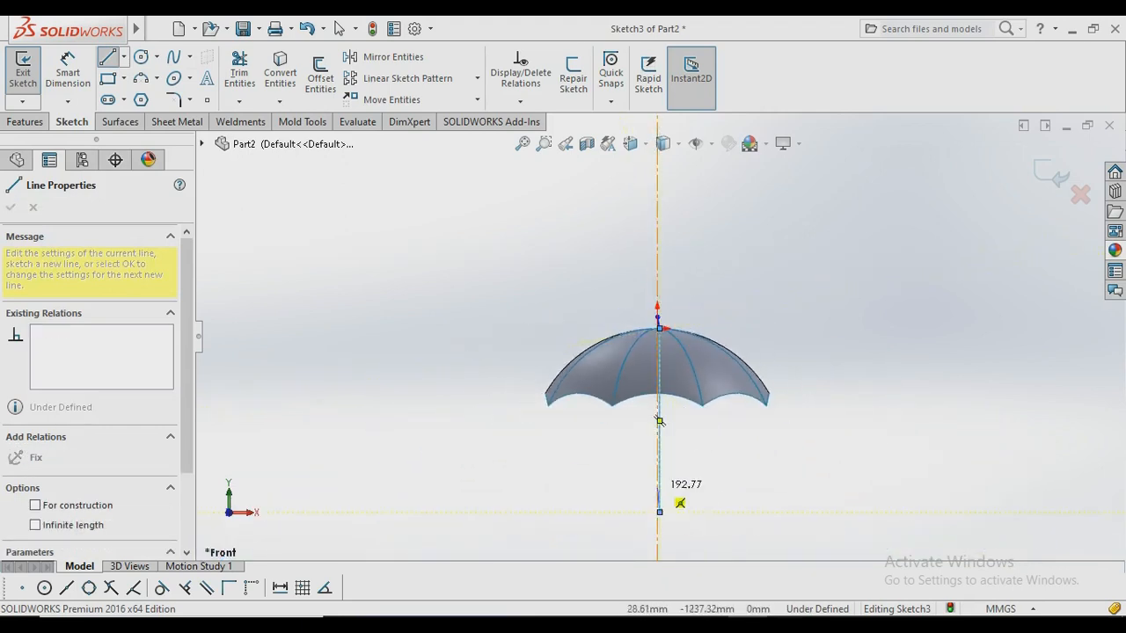
pyautogui.press('Escape')
# Dimension the height of the sloped line's upper endpoint above the origin as 80 mm.
pyautogui.click(68, 71)
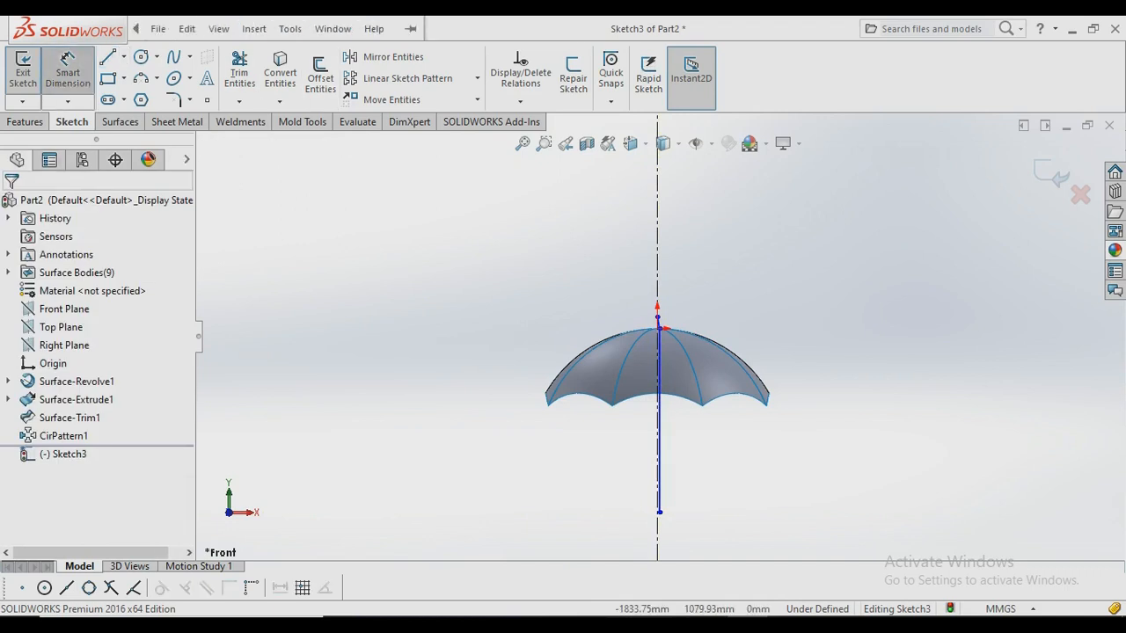
pyautogui.scroll(-6, 650, 333)
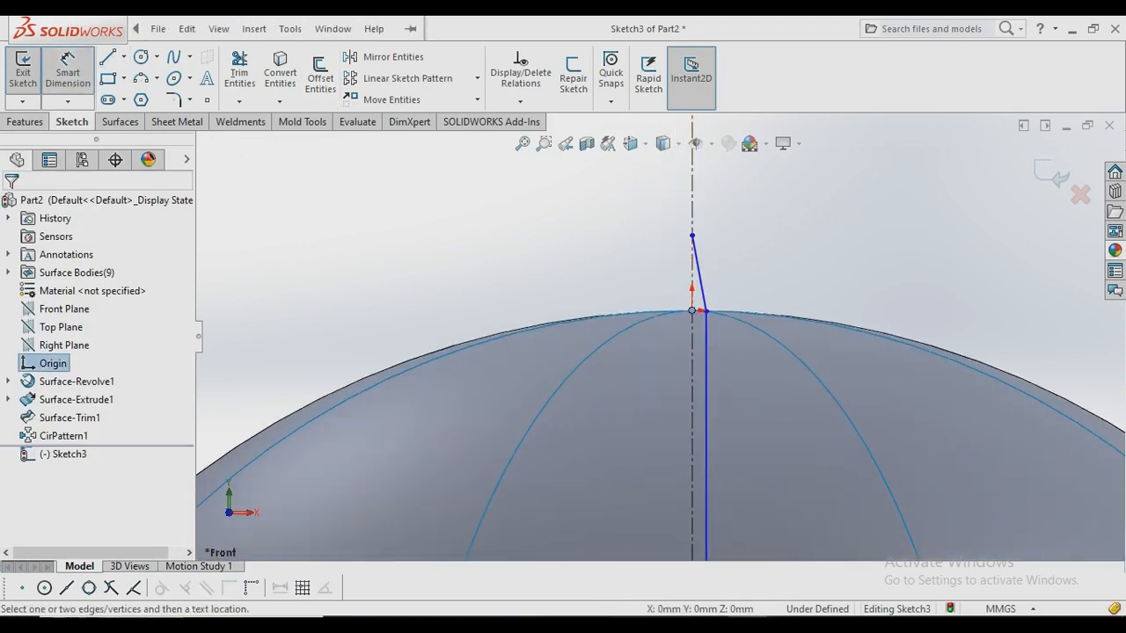
pyautogui.click(692, 236)
pyautogui.click(620, 260)
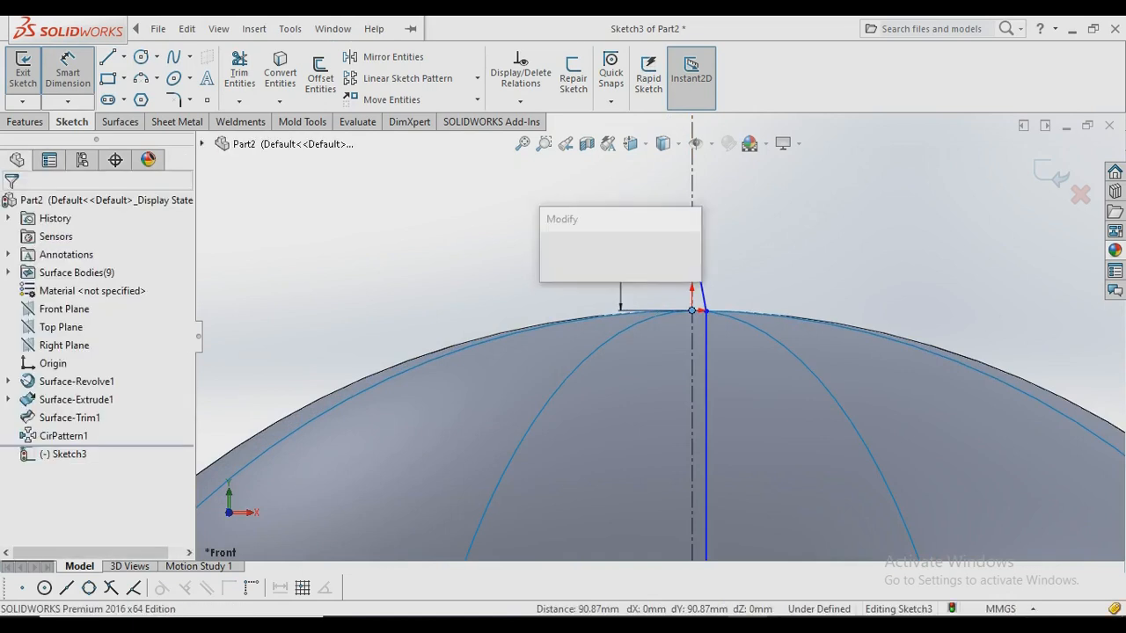
pyautogui.write('80')
pyautogui.press('Return')
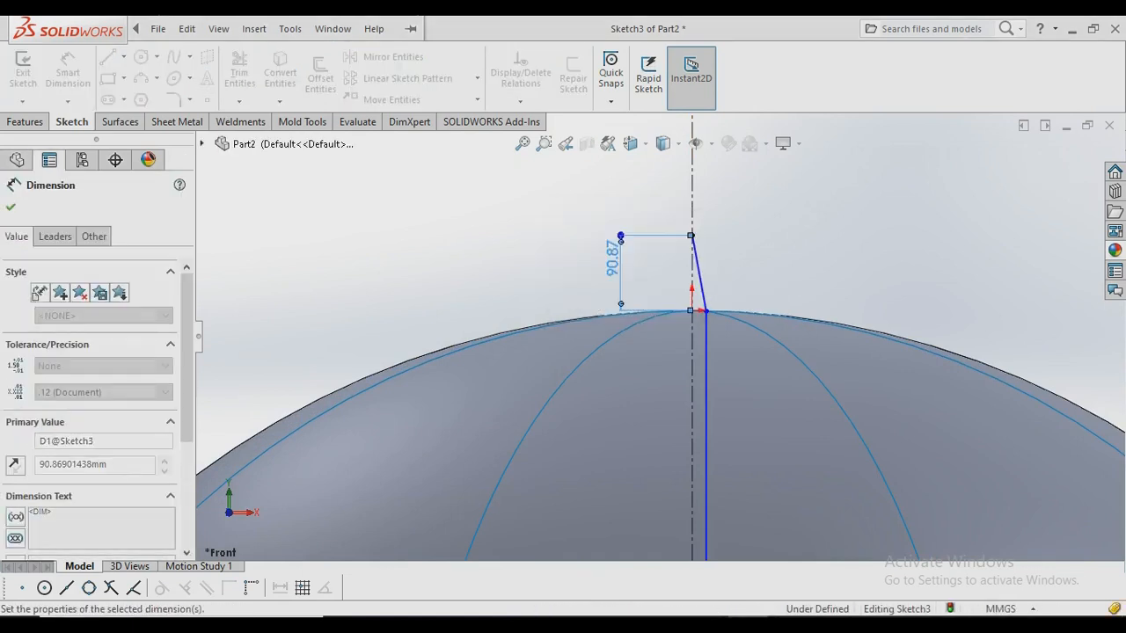
pyautogui.scroll(3, 618, 299)
pyautogui.click(614, 319)
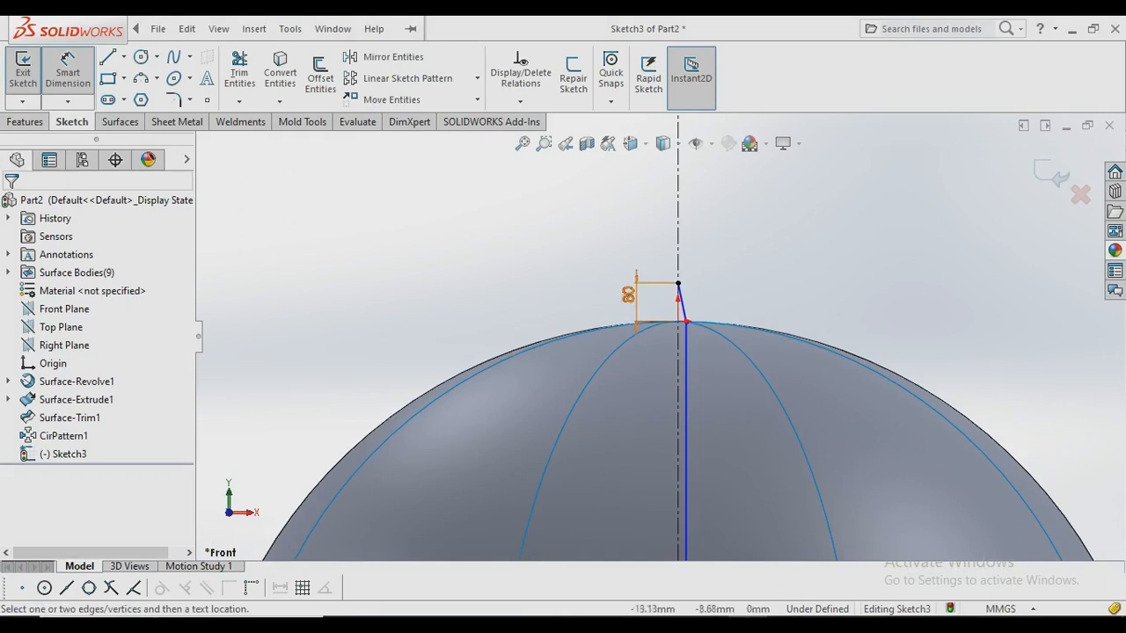
# Dimension the length of the long vertical shaft line below the canopy top as 1250 mm.
pyautogui.click(686, 323)
pyautogui.scroll(3, 679, 326)
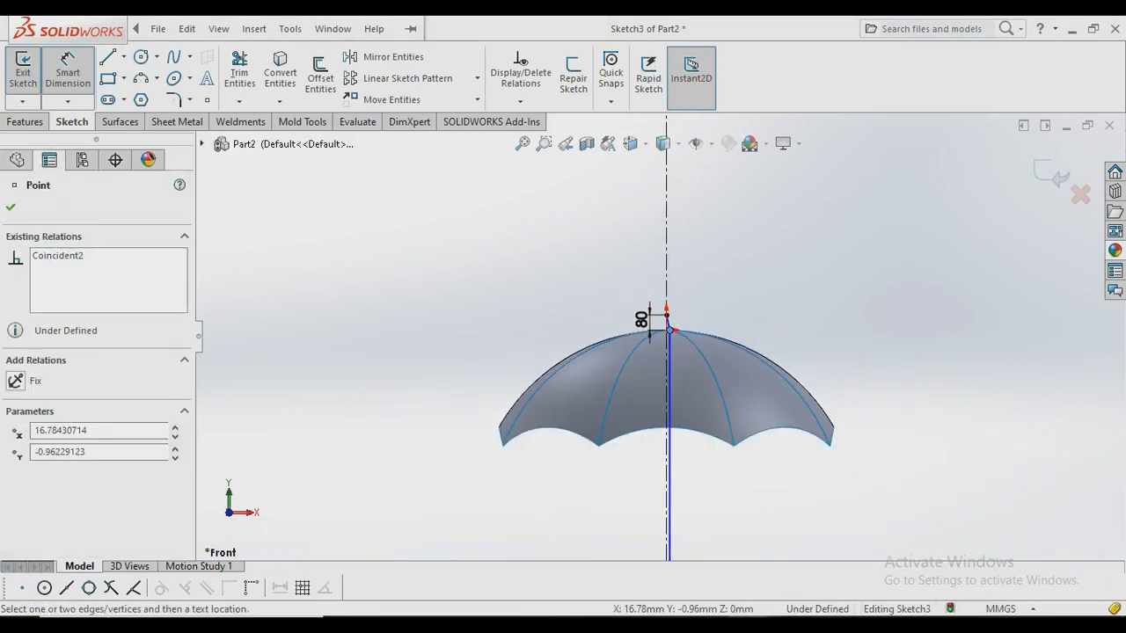
pyautogui.scroll(3, 668, 329)
pyautogui.click(664, 492)
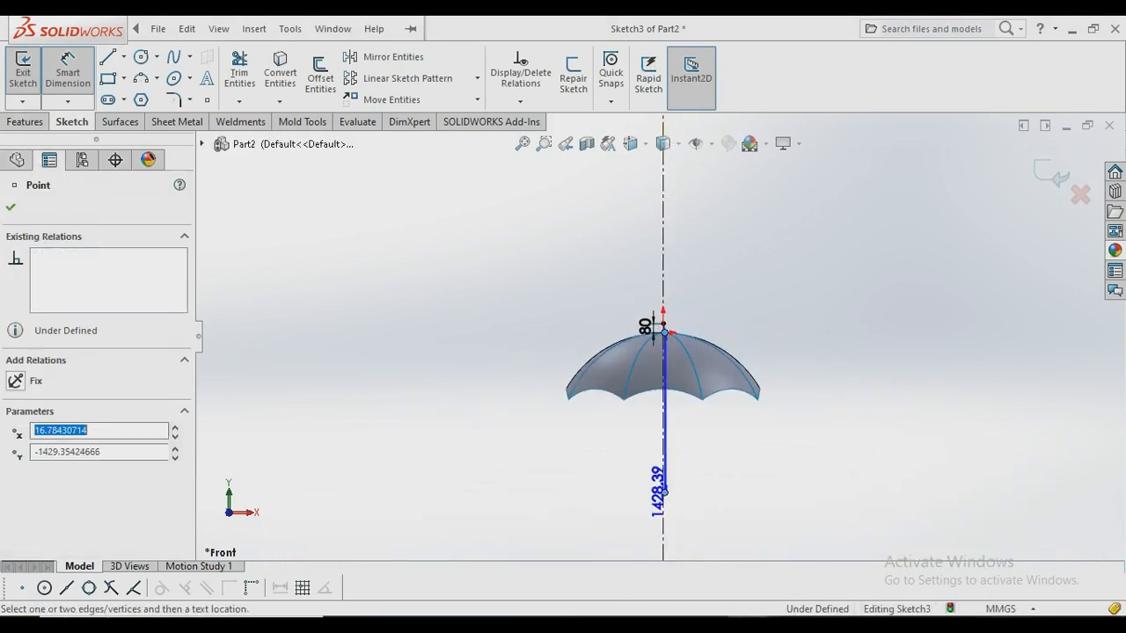
pyautogui.click(763, 431)
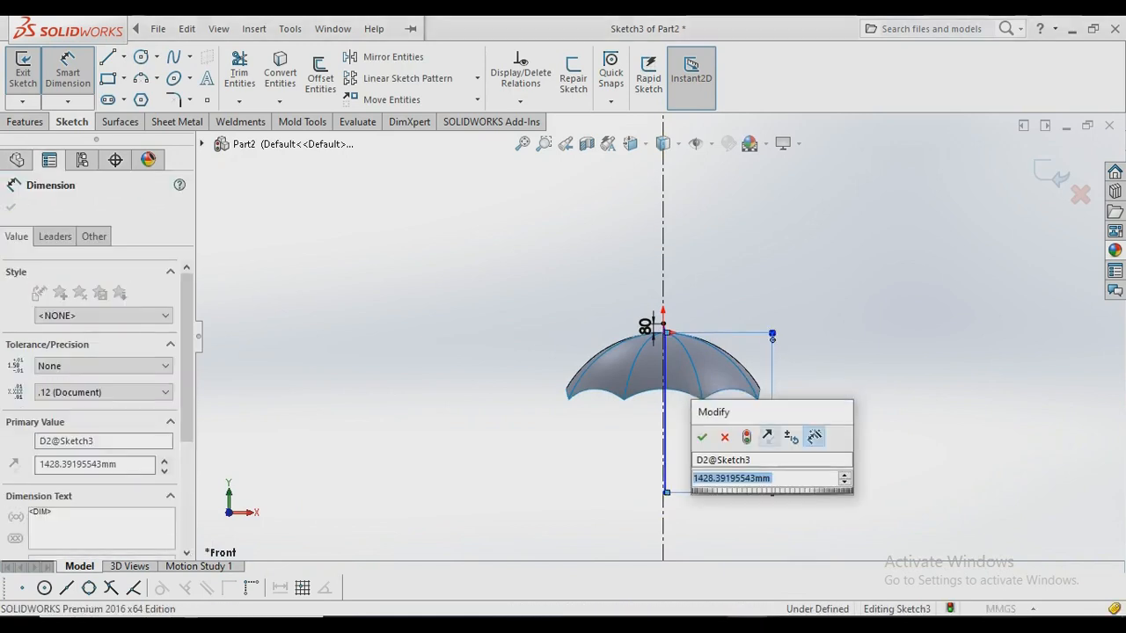
pyautogui.write('0')
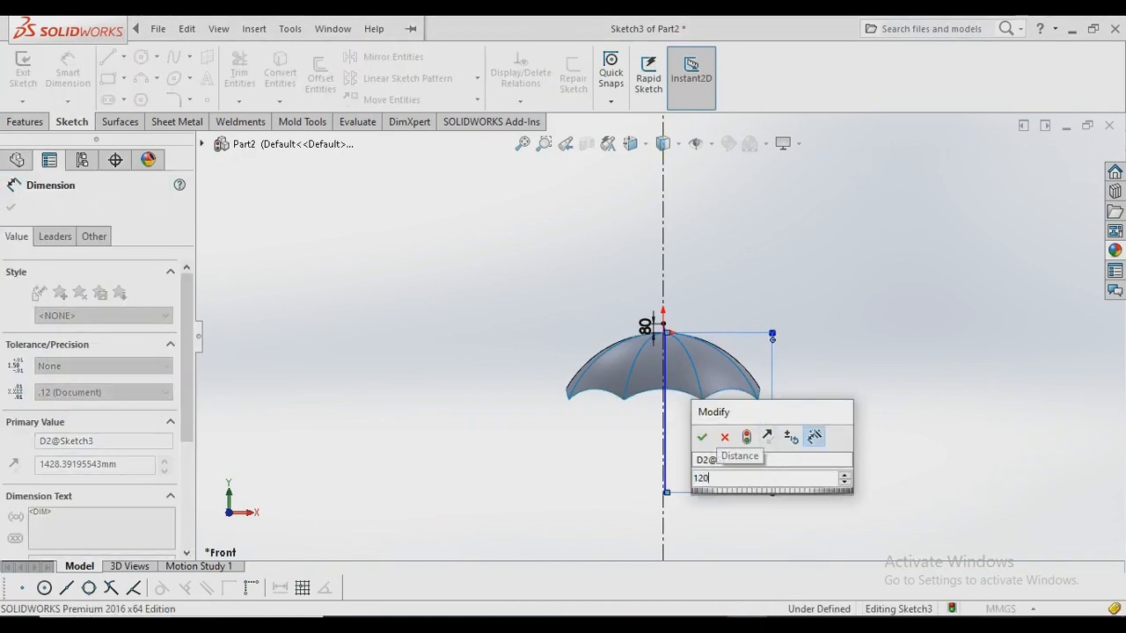
pyautogui.press('Return')
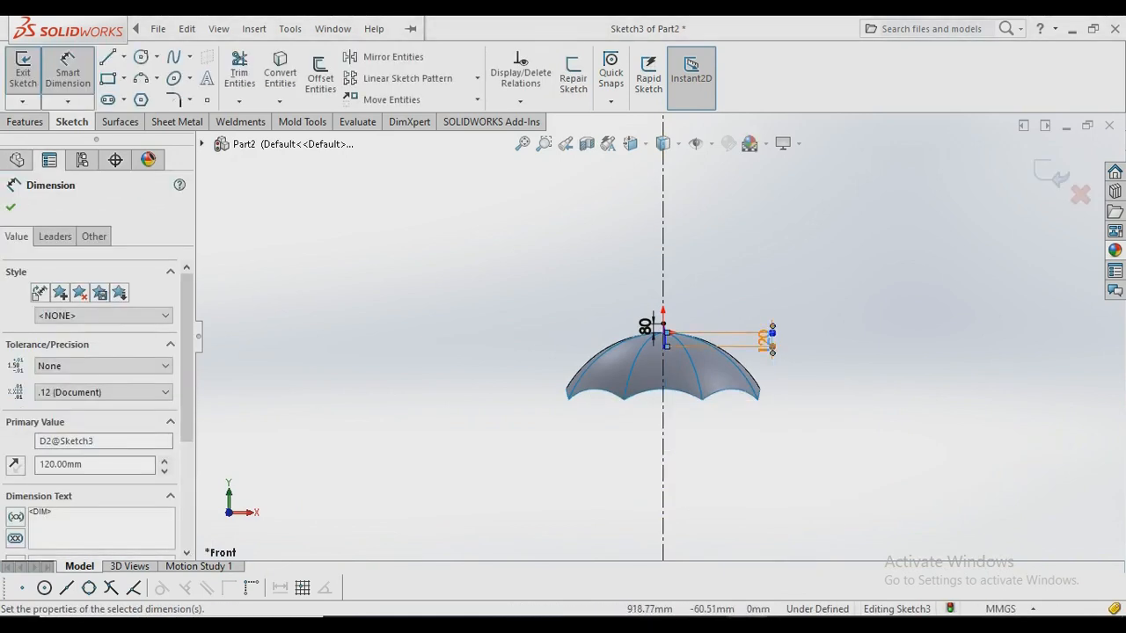
pyautogui.doubleClick(768, 340)
pyautogui.write('1')
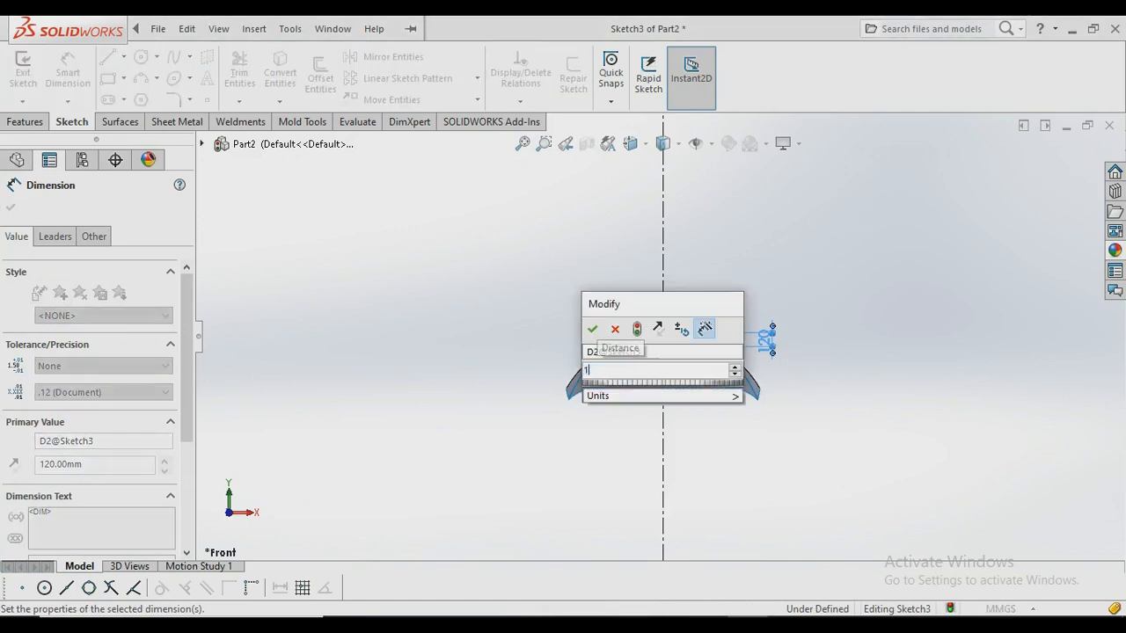
pyautogui.write('250')
pyautogui.press('Return')
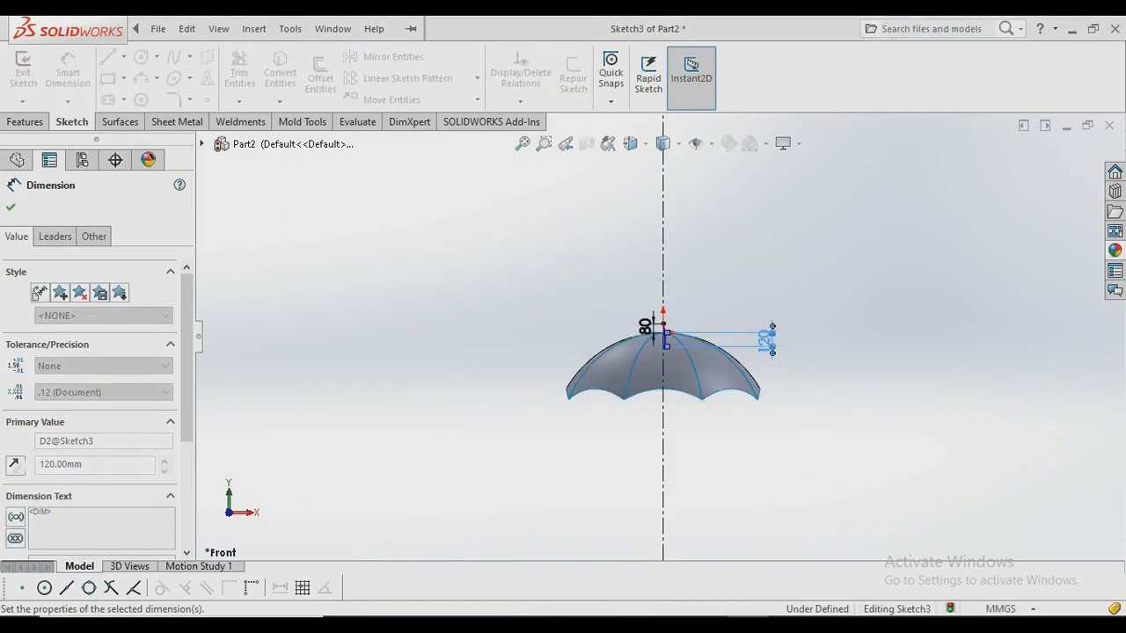
pyautogui.click(506, 454)
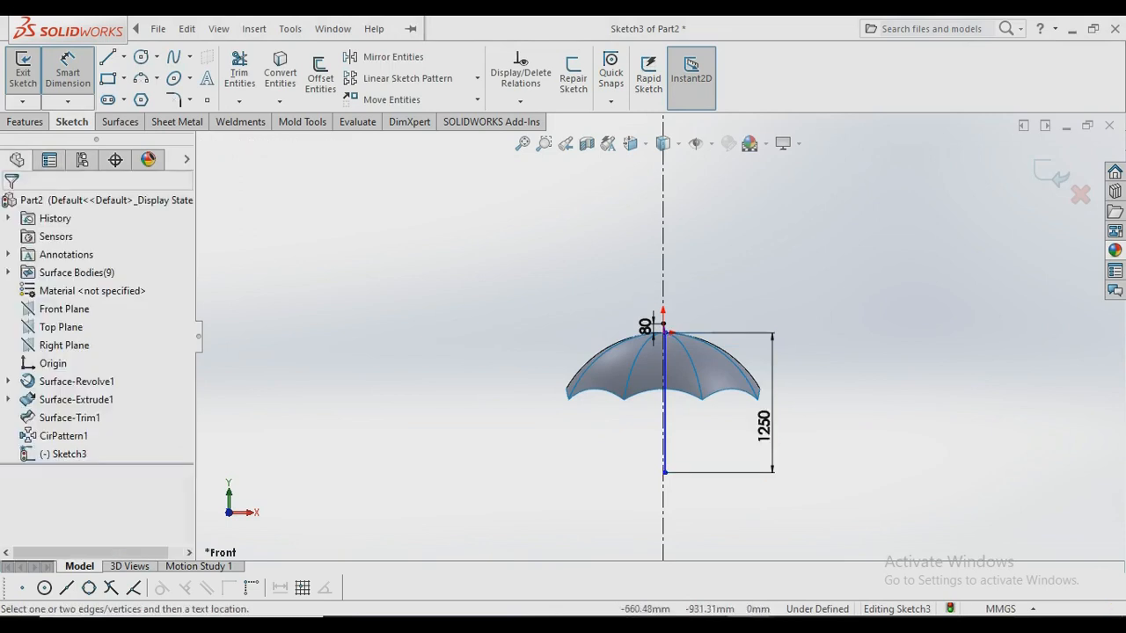
# Dimension the distance between the centerline and the vertical shaft line as 10 mm.
pyautogui.scroll(-7, 659, 456)
pyautogui.click(685, 261)
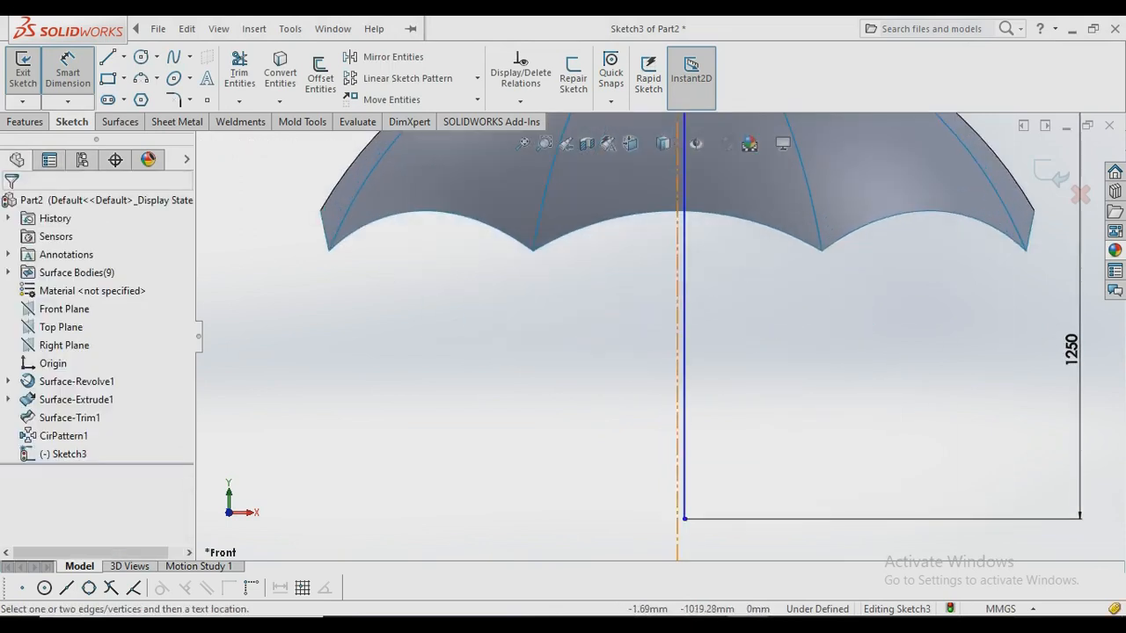
pyautogui.click(678, 398)
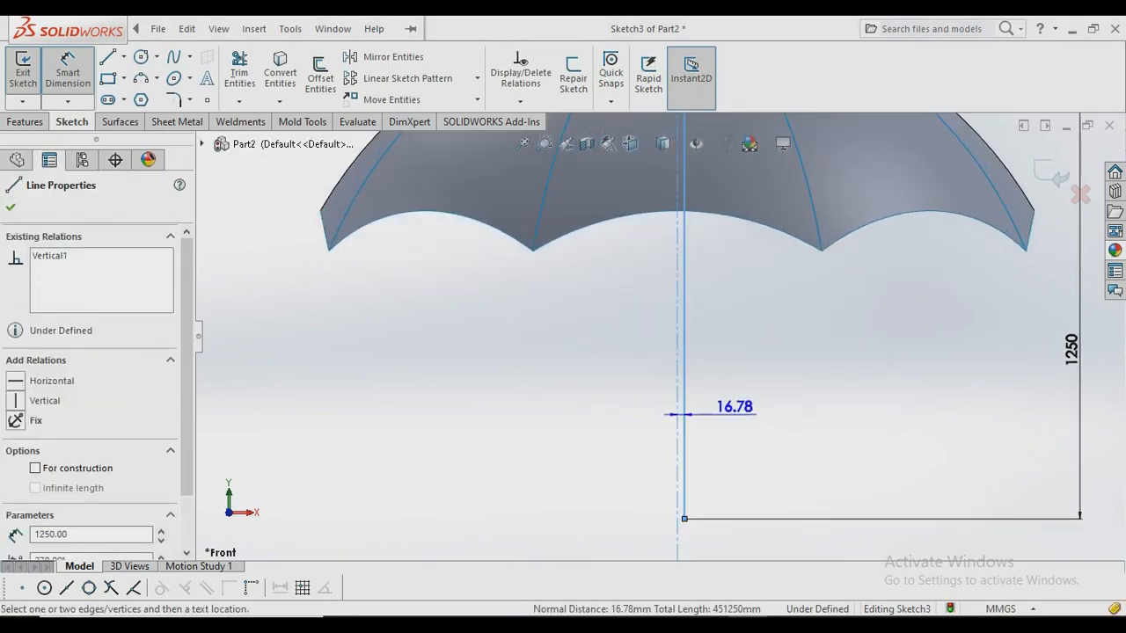
pyautogui.click(717, 406)
pyautogui.write('10')
pyautogui.press('Return')
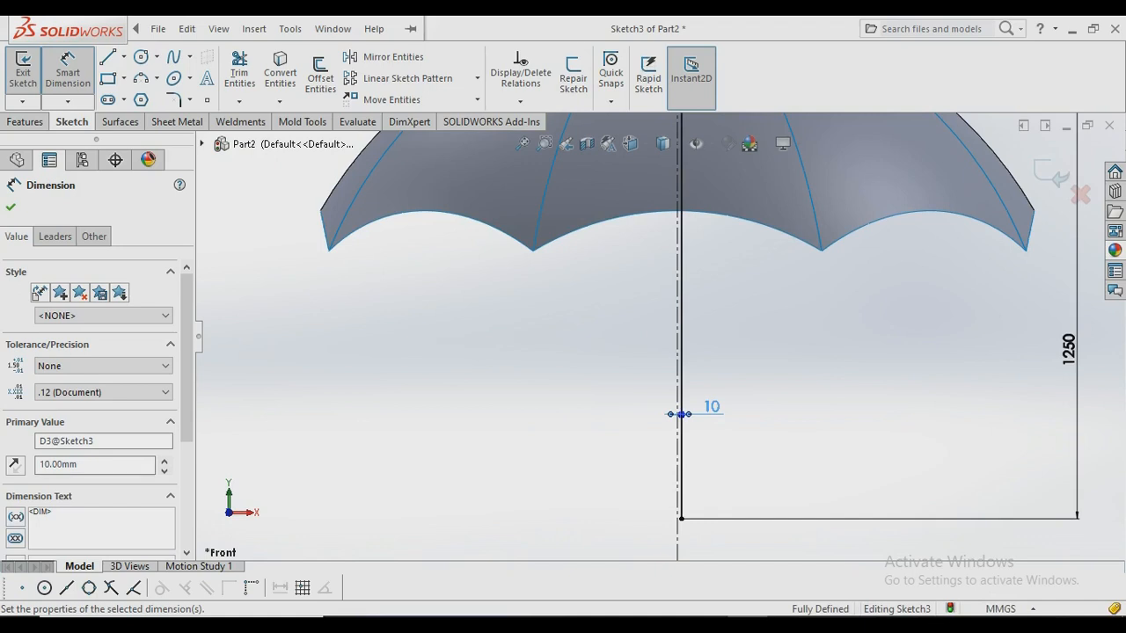
pyautogui.press('Escape')
pyautogui.press('f')
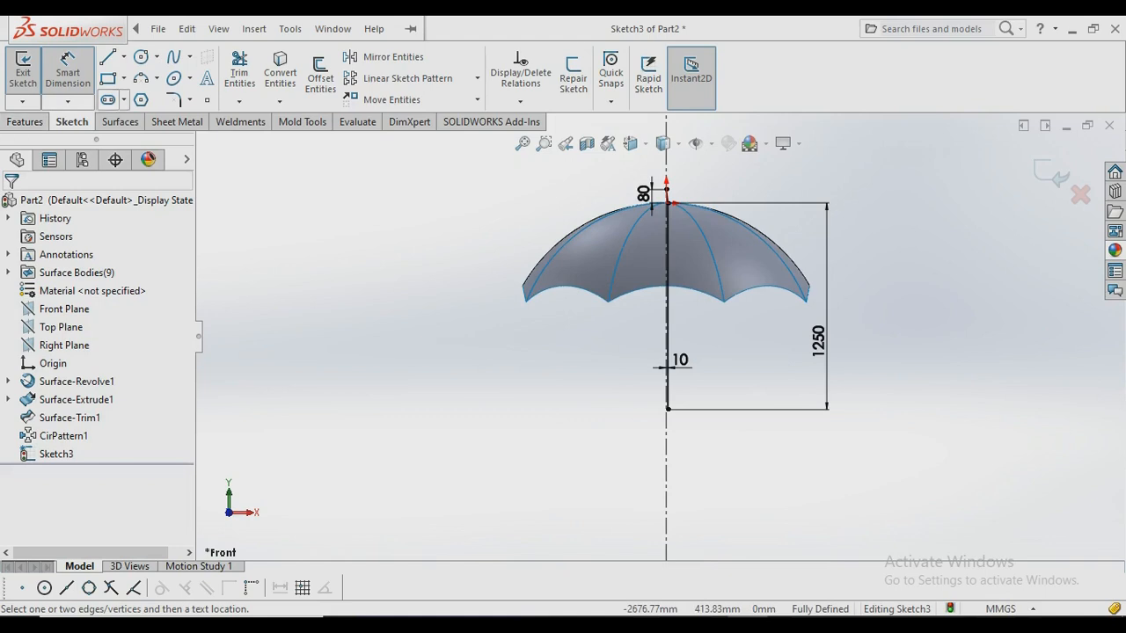
pyautogui.click(25, 121)
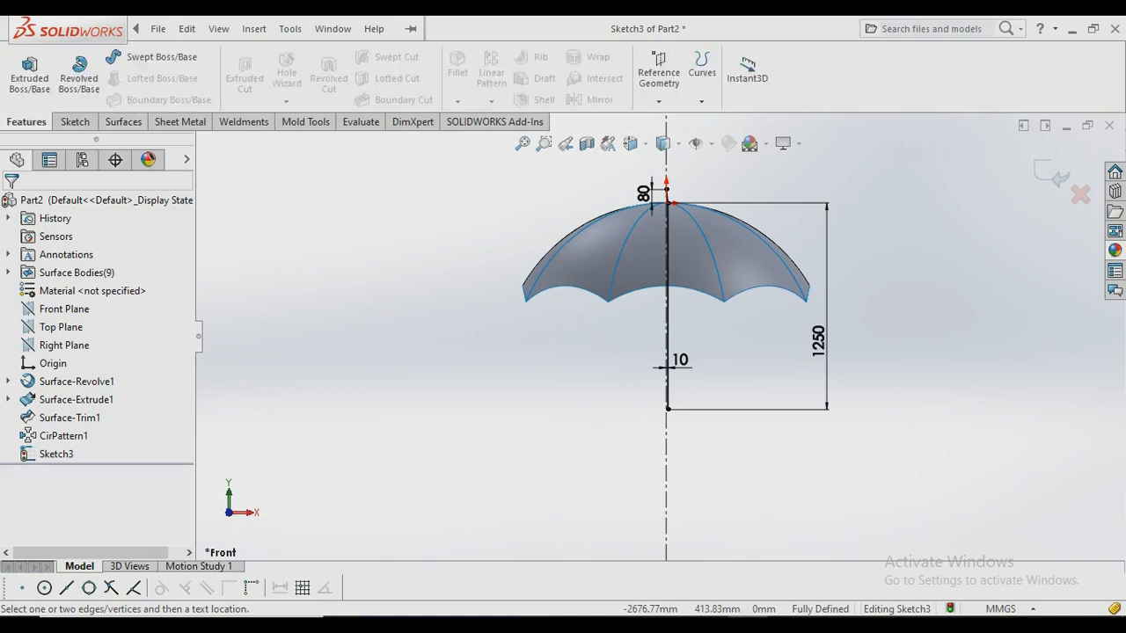
pyautogui.click(78, 78)
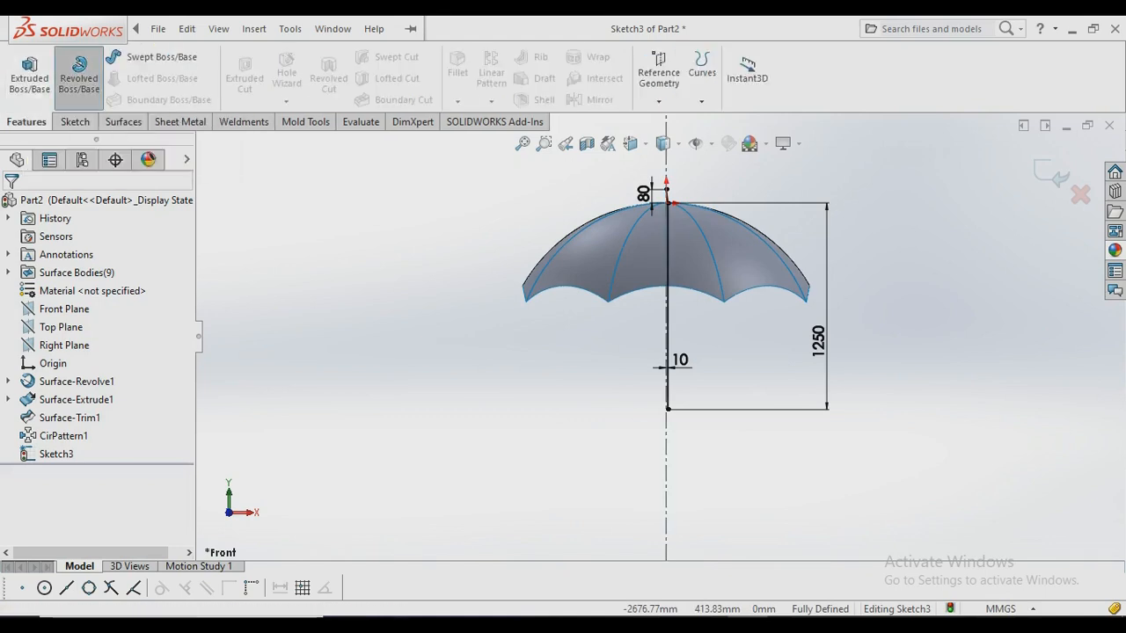
pyautogui.click(603, 330)
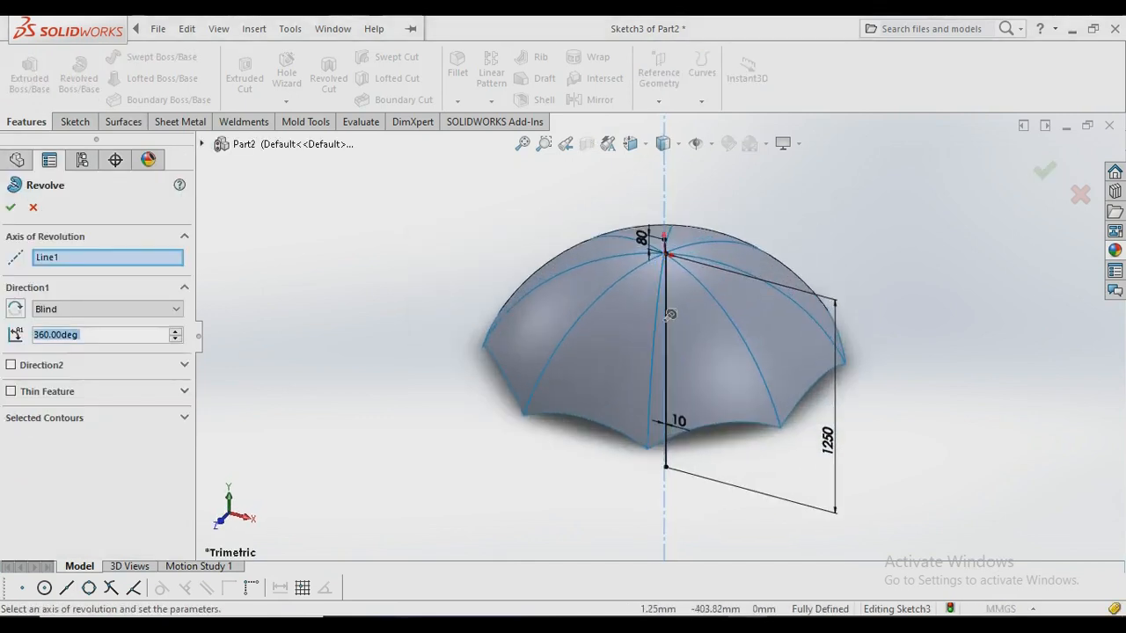
pyautogui.scroll(-5, 667, 390)
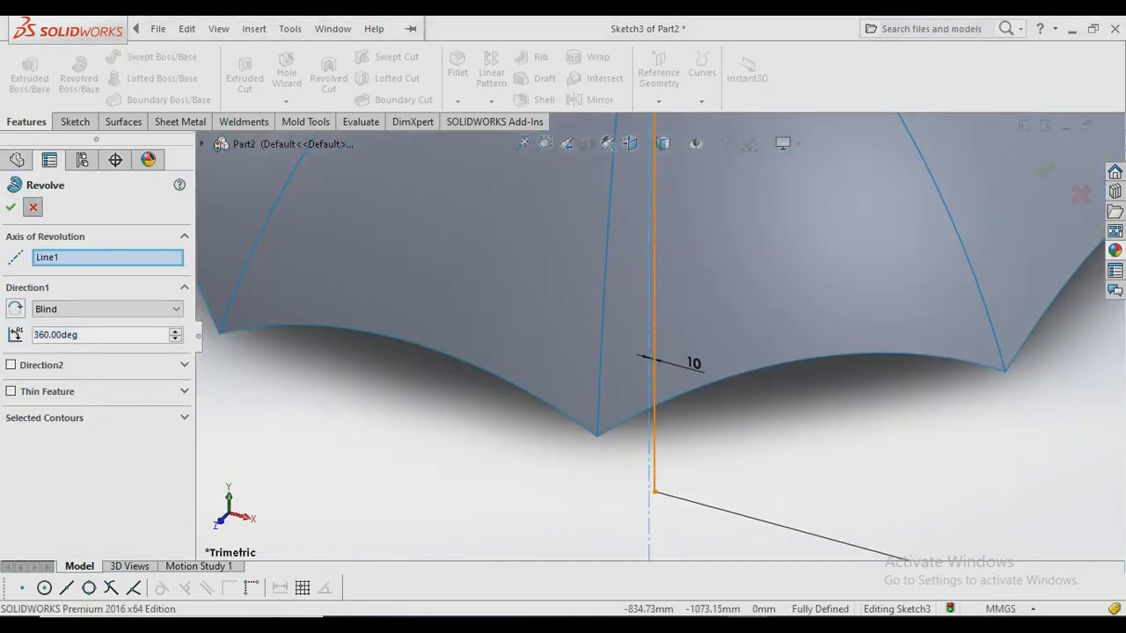
pyautogui.click(34, 207)
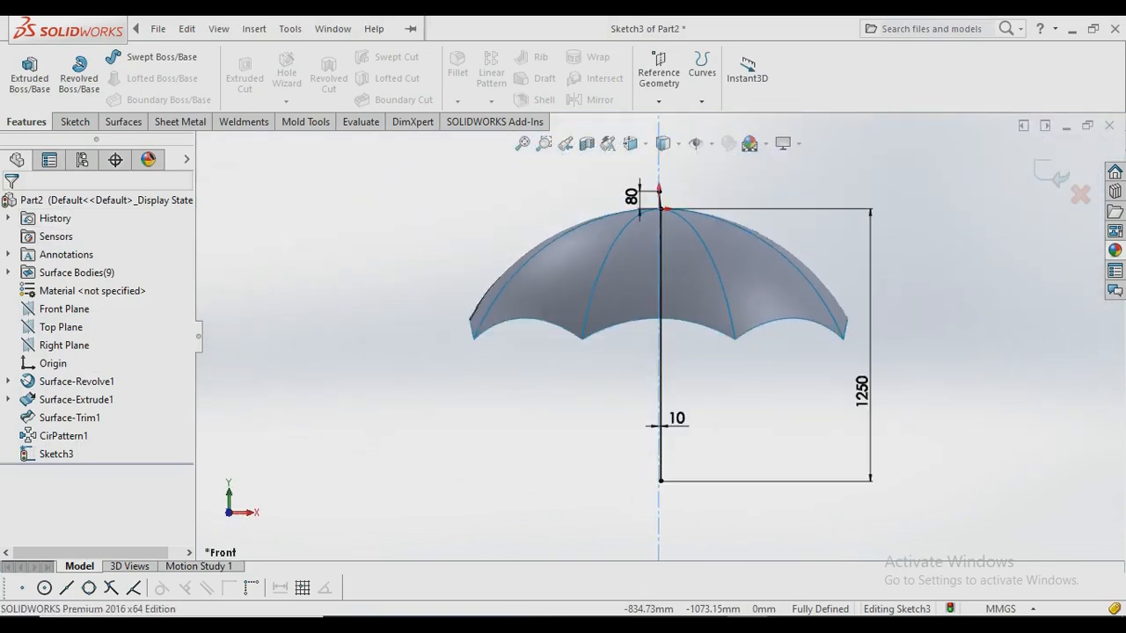
# Try closing the shaft profile with a line from the sloped line's upper endpoint to the shaft line's lower end.
pyautogui.click(75, 123)
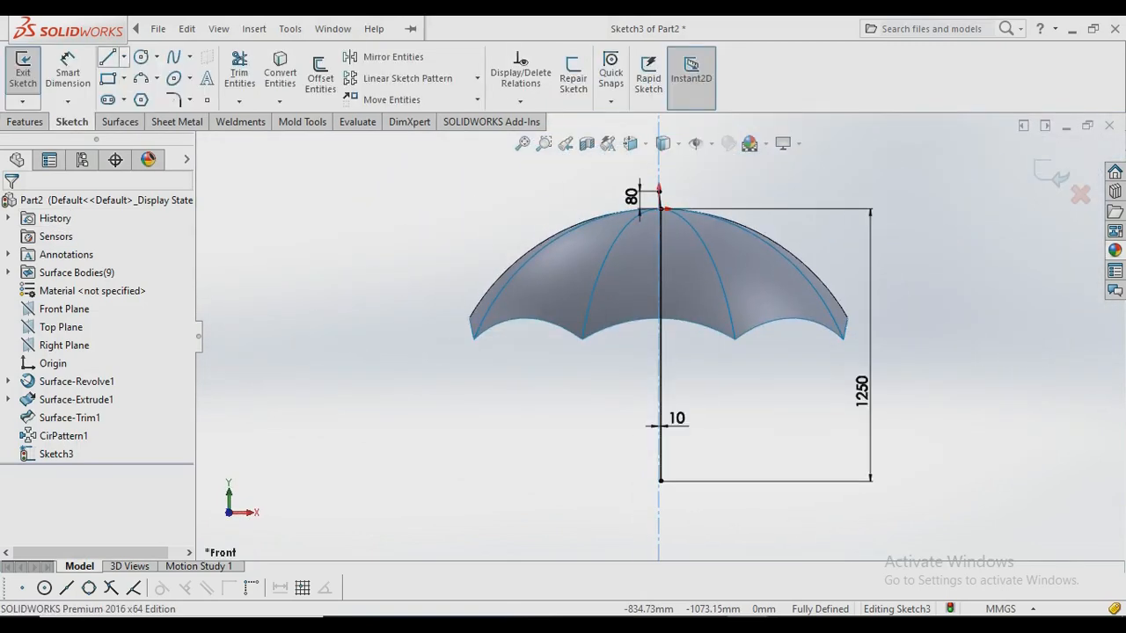
pyautogui.click(108, 57)
pyautogui.scroll(-5, 709, 197)
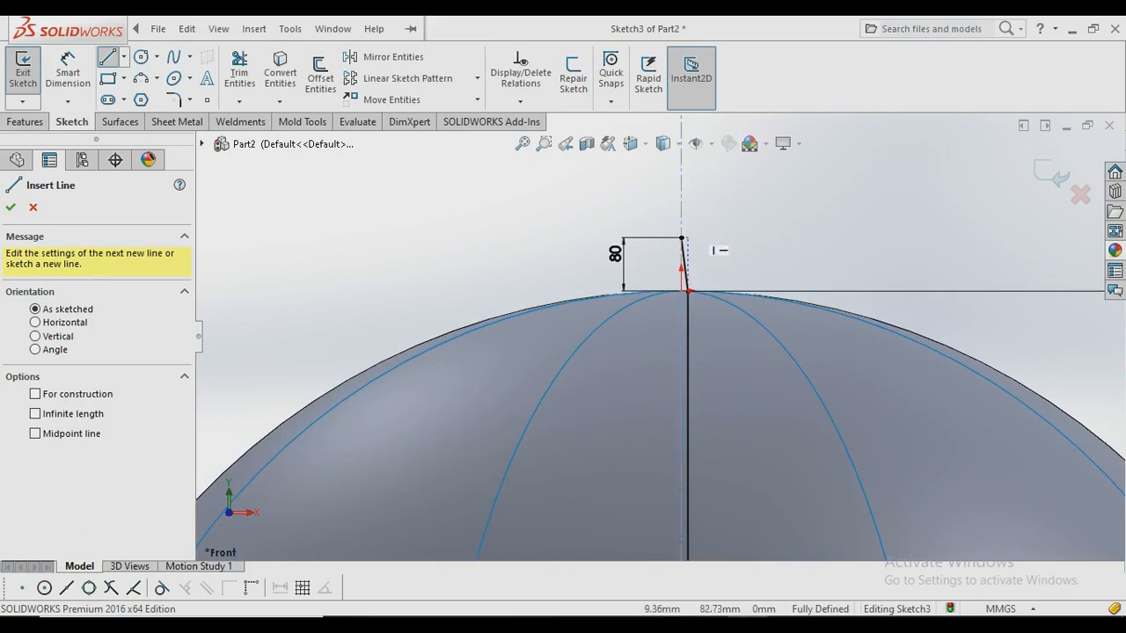
pyautogui.press('Escape')
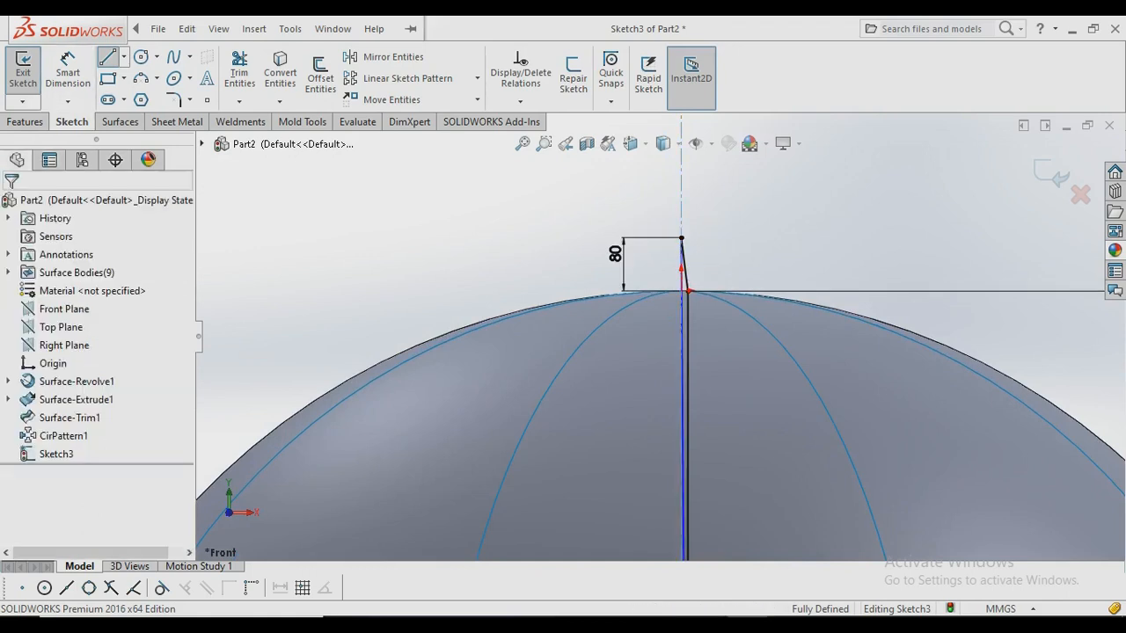
pyautogui.scroll(5, 659, 339)
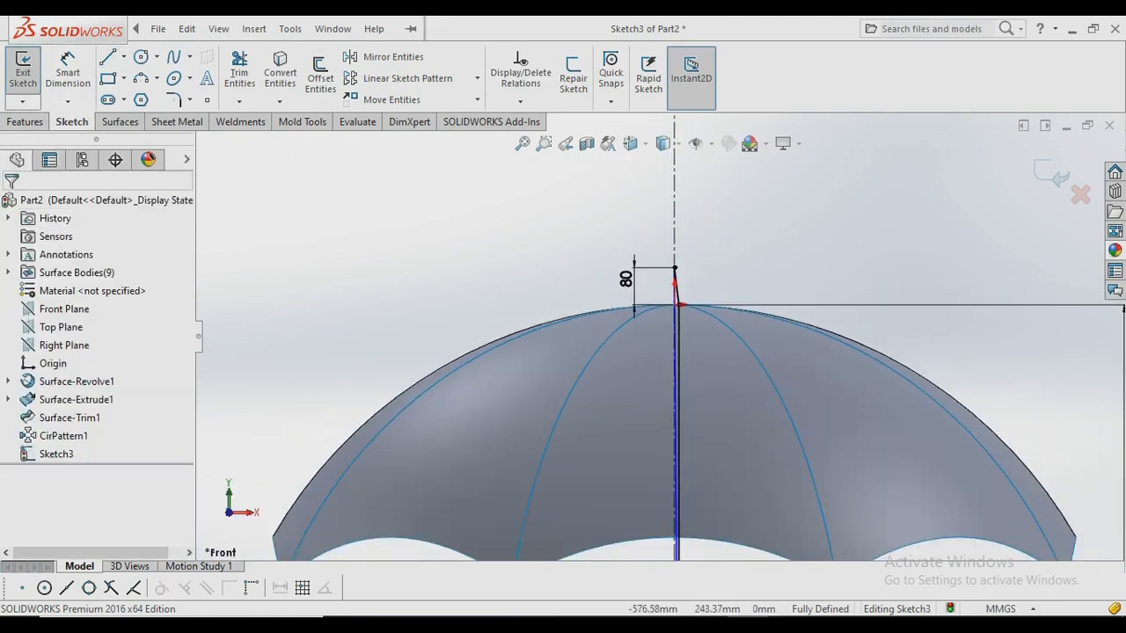
pyautogui.scroll(3, 651, 352)
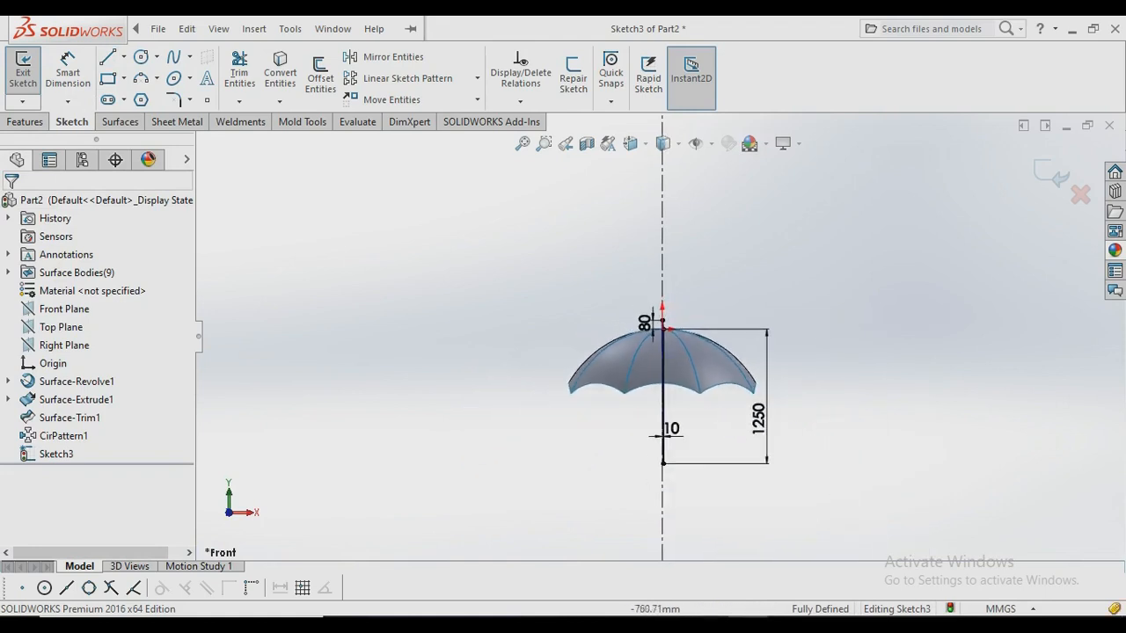
# Delete the closing line that runs beside the centerline in the shaft profile.
pyautogui.scroll(-4, 651, 352)
pyautogui.scroll(-5, 609, 335)
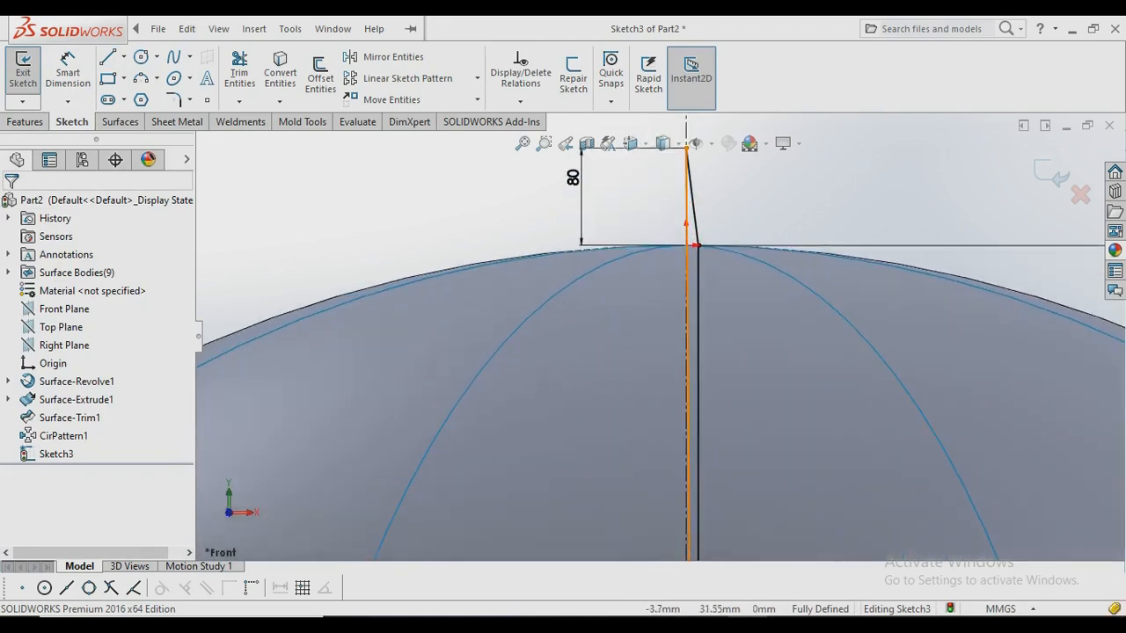
pyautogui.click(688, 251)
pyautogui.press('Delete')
pyautogui.scroll(6, 653, 352)
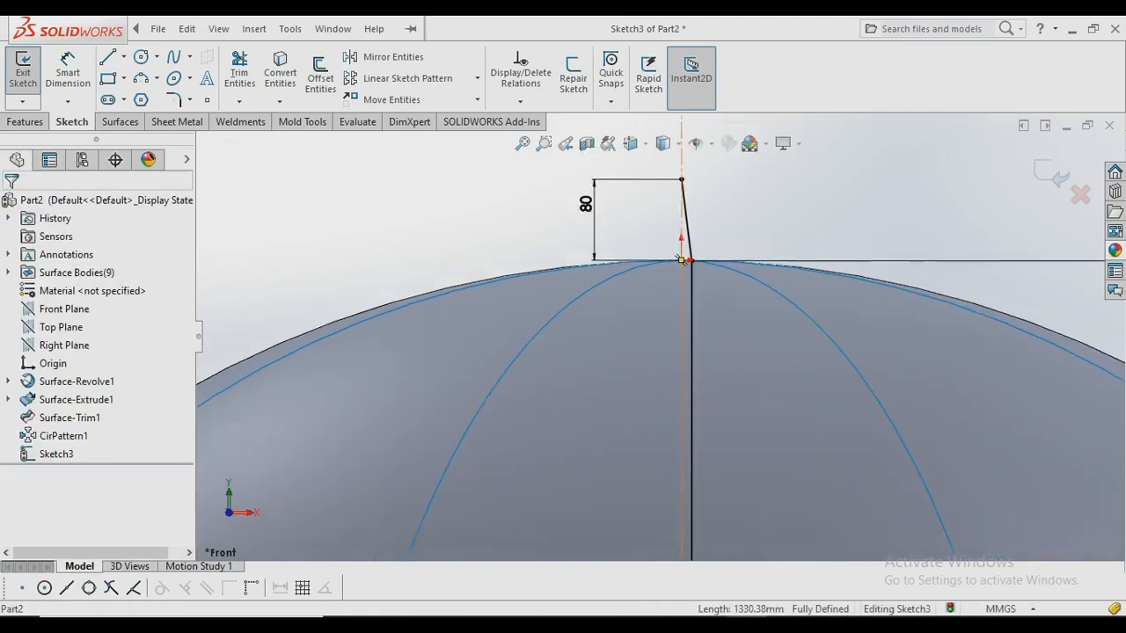
pyautogui.scroll(2, 691, 153)
pyautogui.scroll(-4, 692, 151)
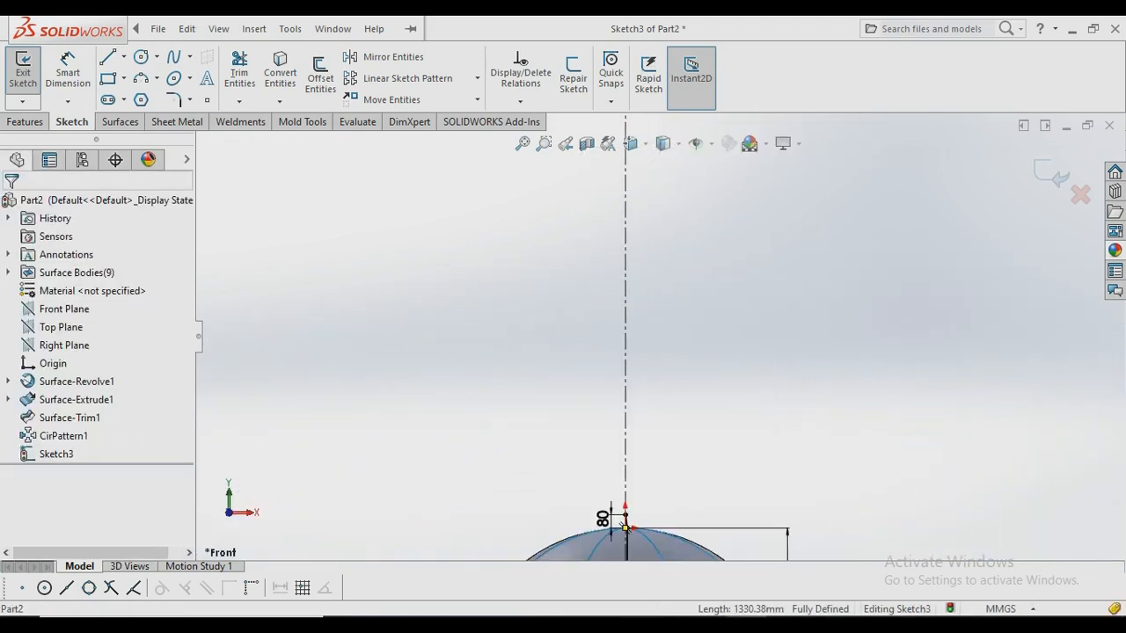
pyautogui.scroll(3, 659, 337)
pyautogui.scroll(-3, 648, 493)
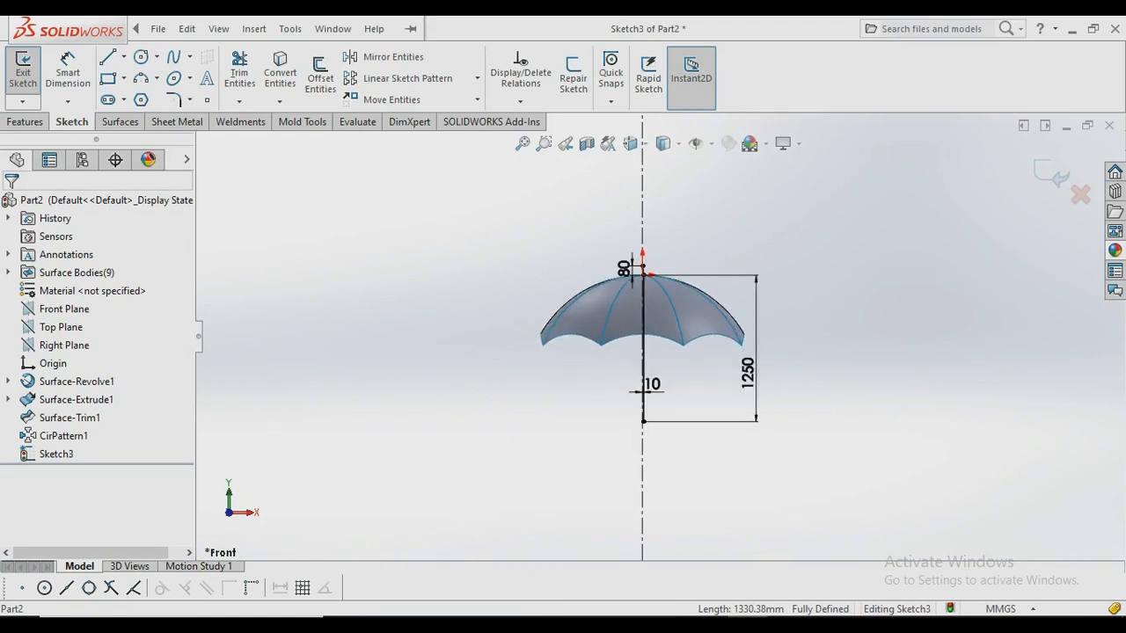
# Revolve the open shaft profile as a surface 360° about the vertical centerline.
pyautogui.click(120, 122)
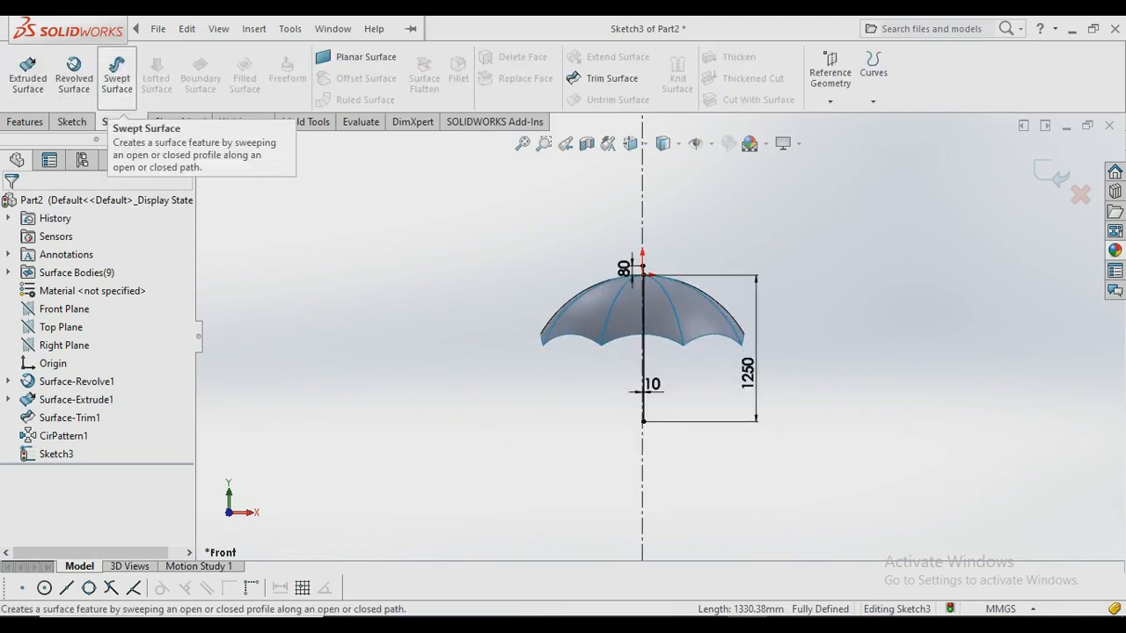
pyautogui.click(74, 75)
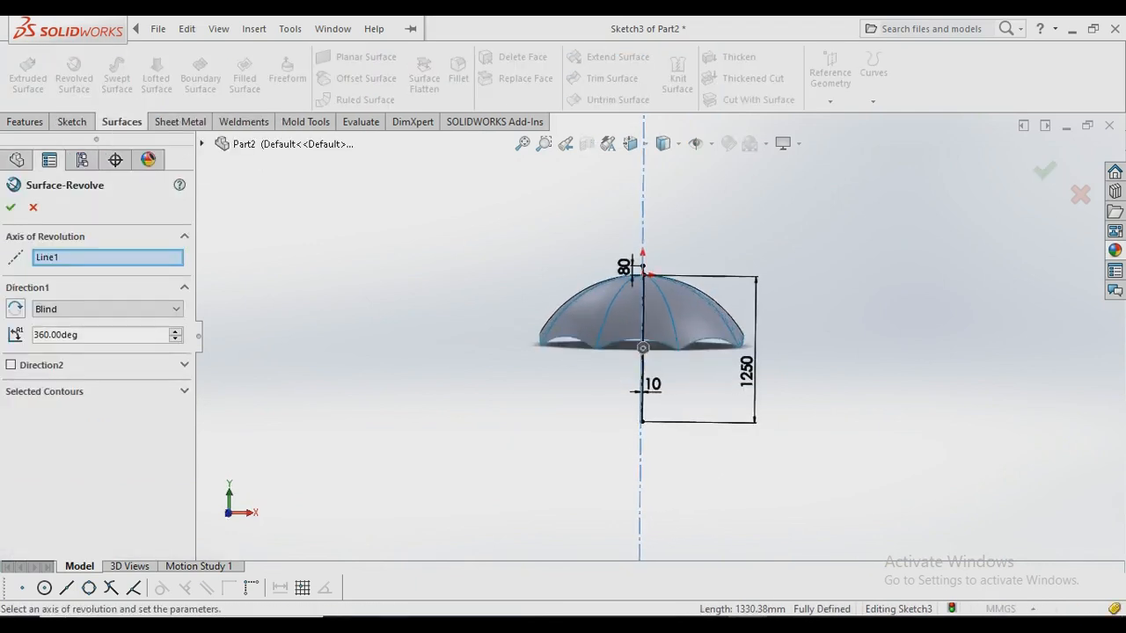
pyautogui.scroll(-6, 651, 414)
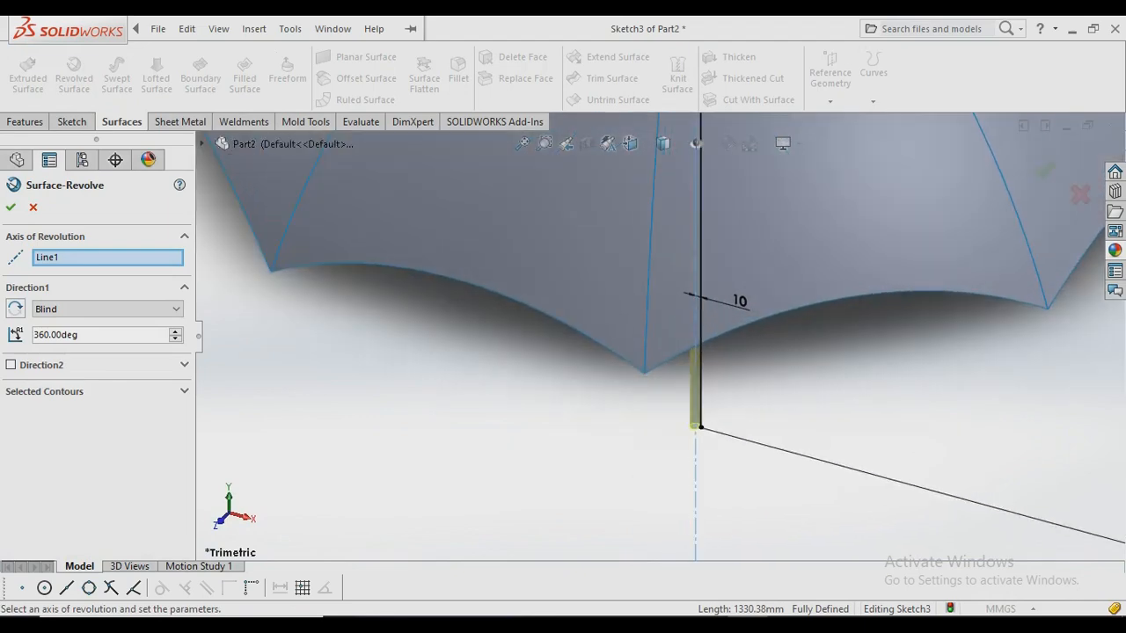
pyautogui.press('Return')
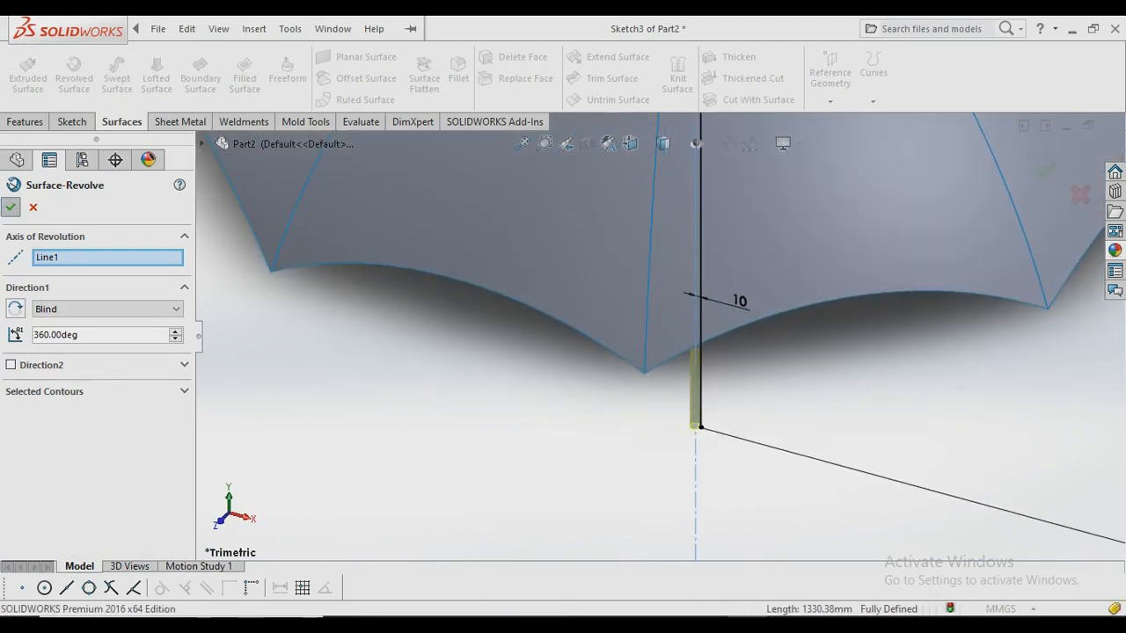
pyautogui.scroll(6, 661, 337)
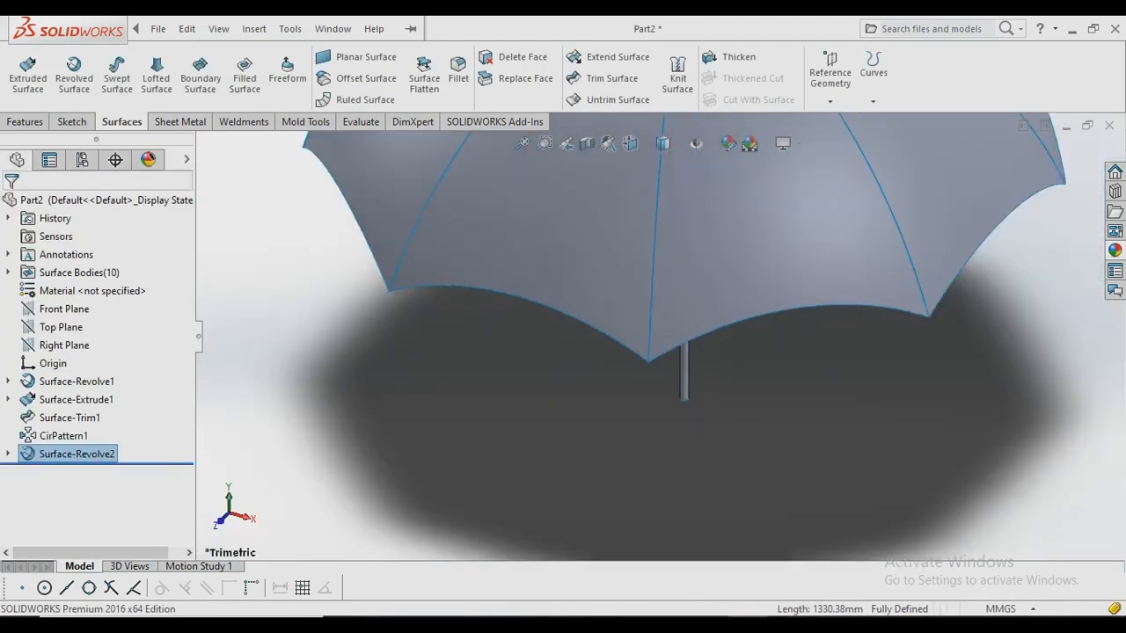
pyautogui.moveTo(508, 272); pyautogui.dragTo(567, 180, button='middle')
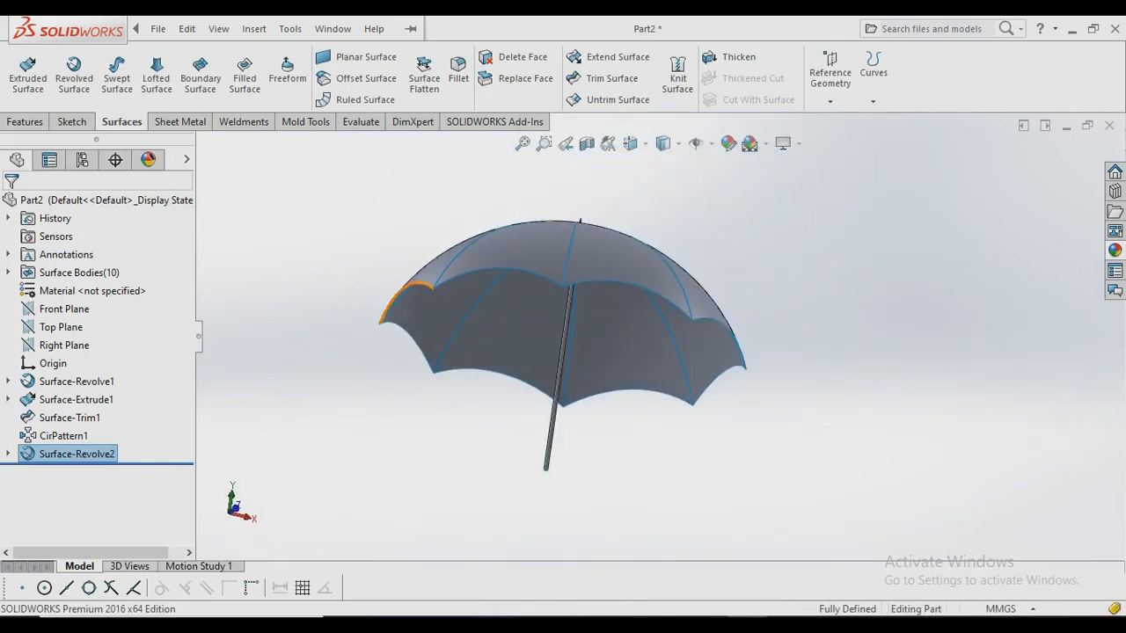
pyautogui.press('Escape')
pyautogui.scroll(1, 641, 342)
pyautogui.moveTo(640, 341); pyautogui.dragTo(621, 391, button='middle')
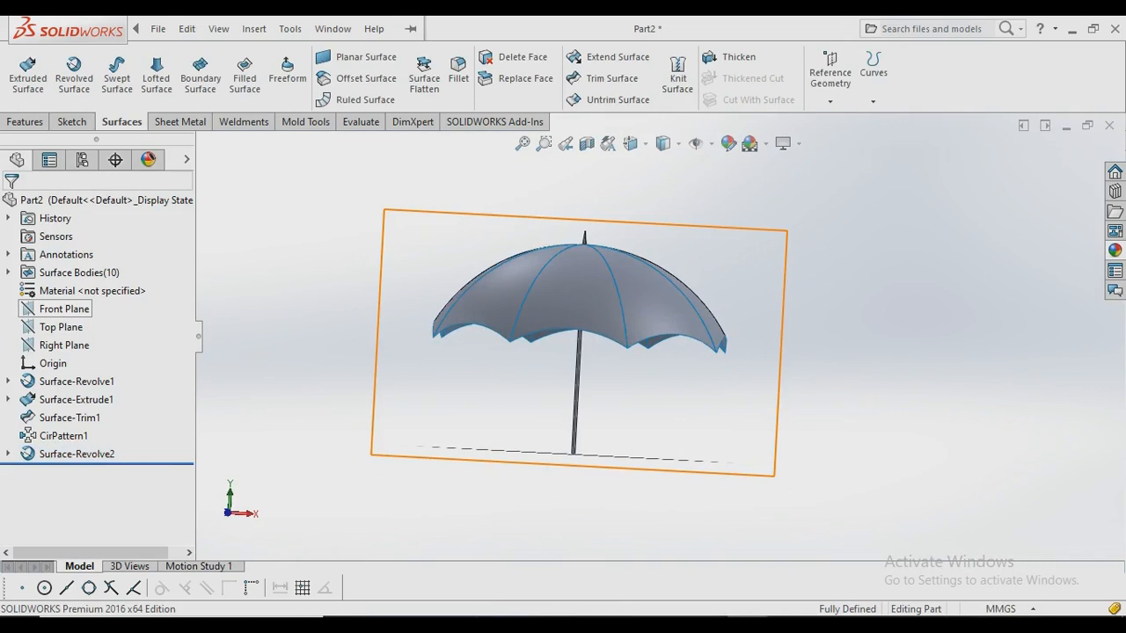
# Sketch a vertical line about 130 mm long on the Front Plane, downward from the midpoint of the shaft's lower end.
pyautogui.click(65, 308)
pyautogui.click(67, 292)
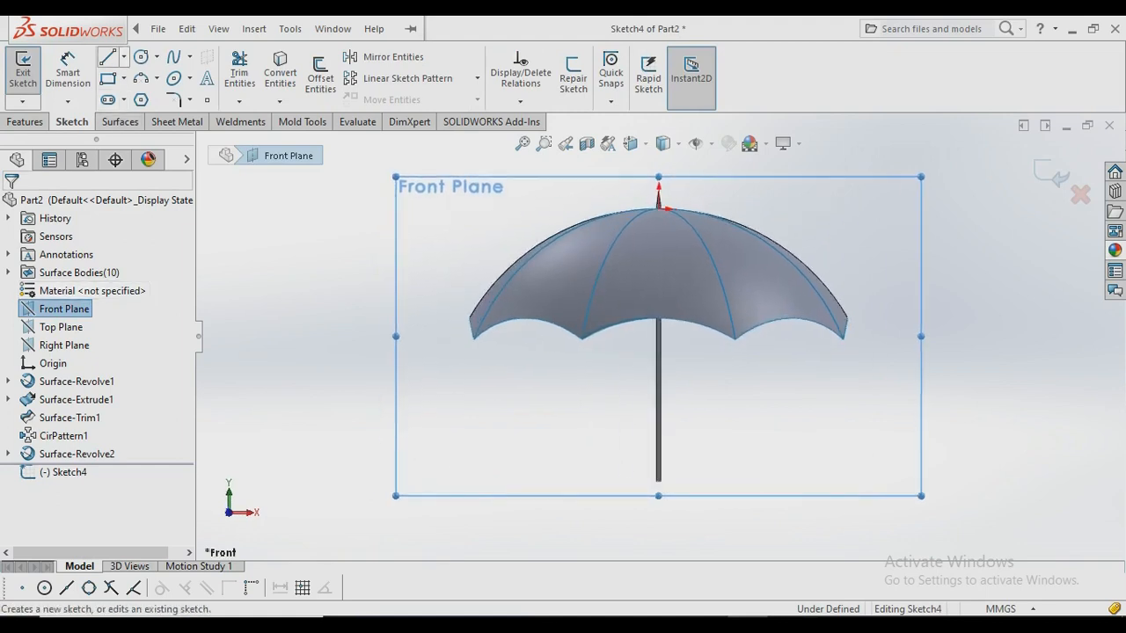
pyautogui.click(107, 57)
pyautogui.scroll(-3, 697, 507)
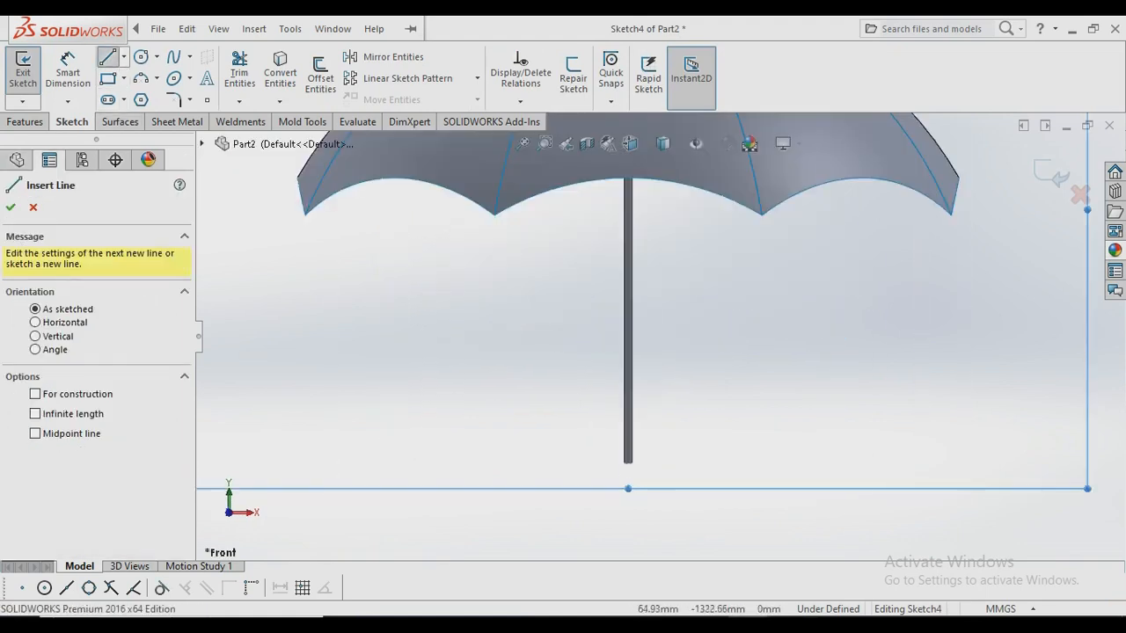
pyautogui.scroll(-8, 627, 489)
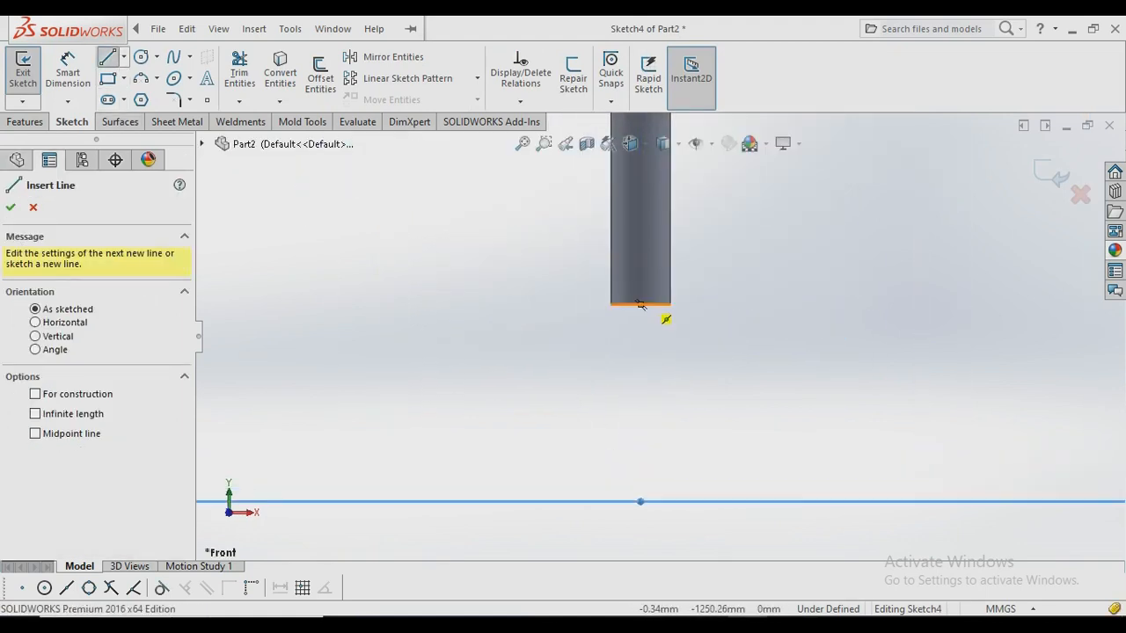
pyautogui.click(640, 305)
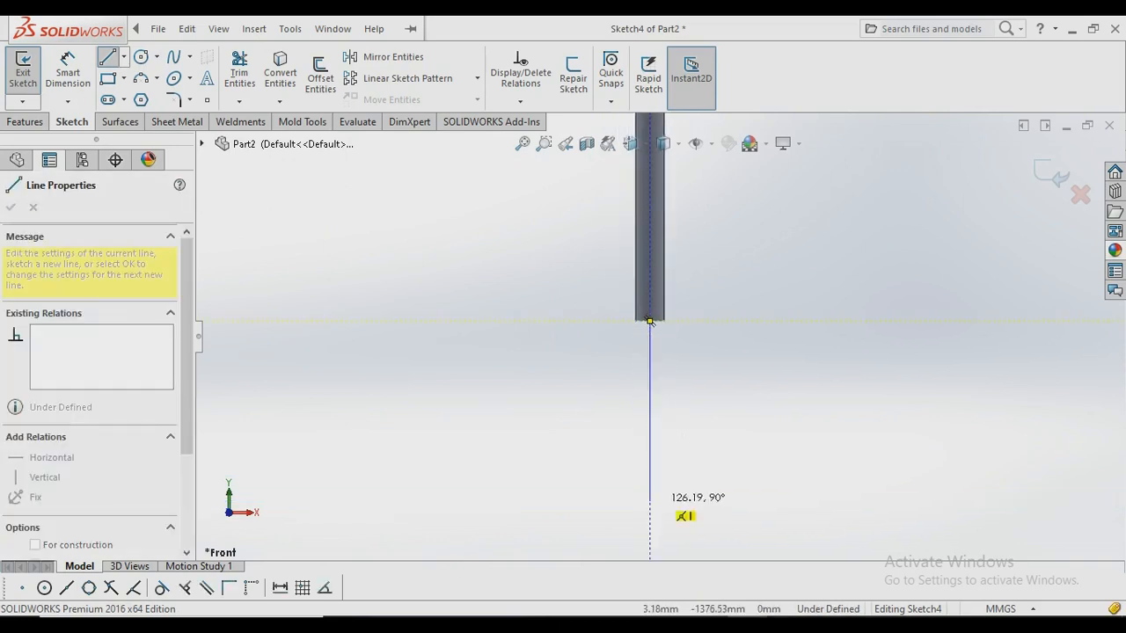
pyautogui.doubleClick(649, 506)
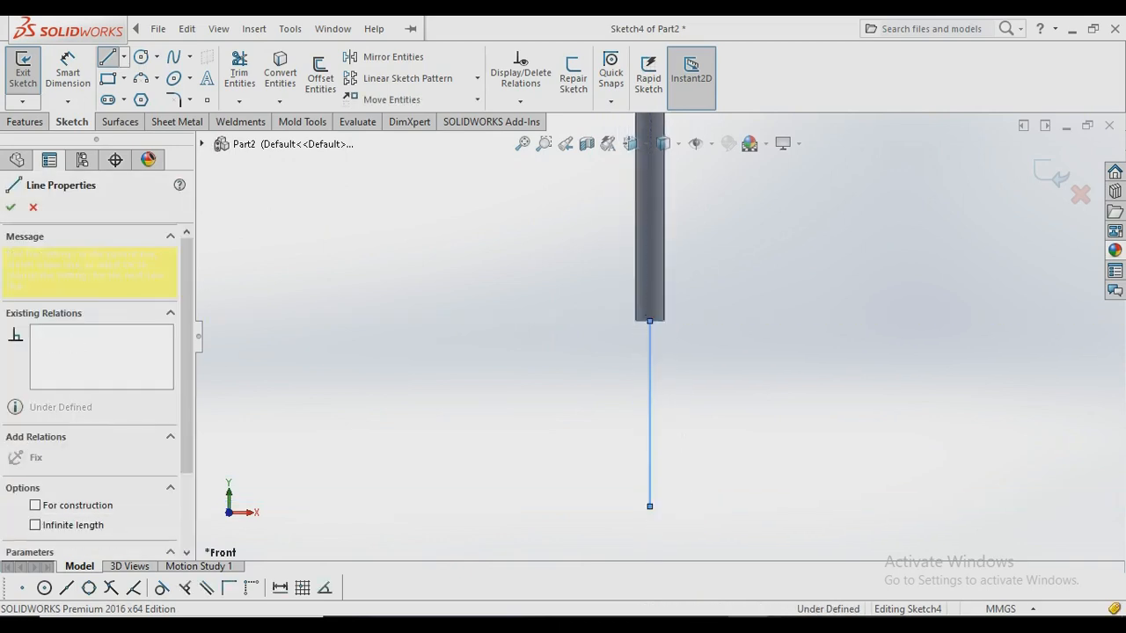
pyautogui.press('Escape')
# Dimension the vertical handle line's length as 180 mm.
pyautogui.click(650, 414)
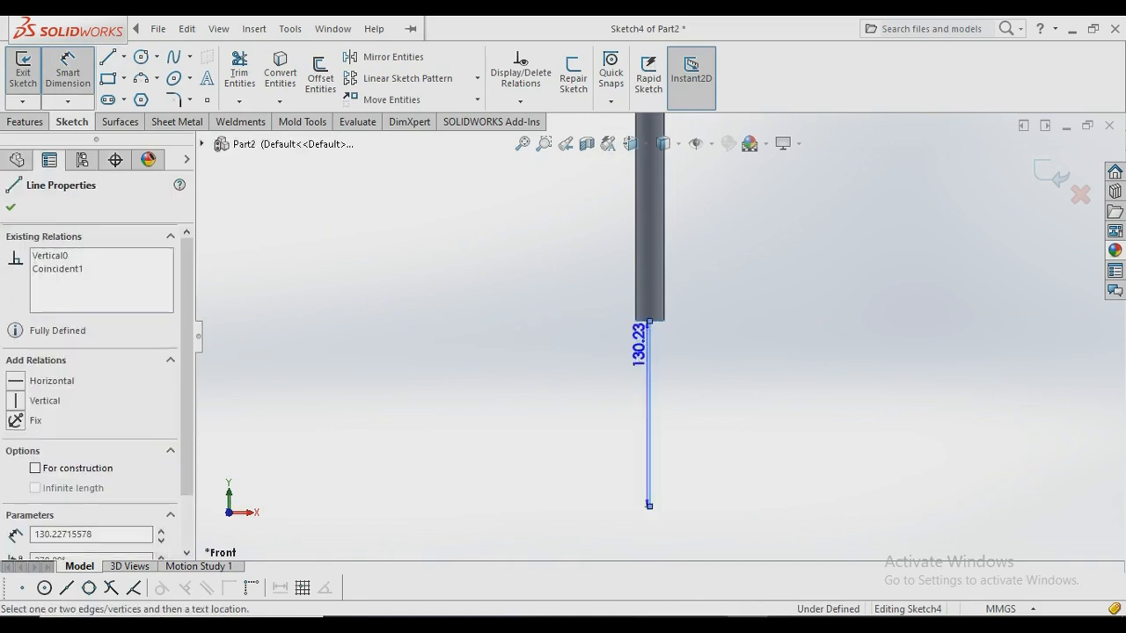
pyautogui.click(843, 413)
pyautogui.write('180')
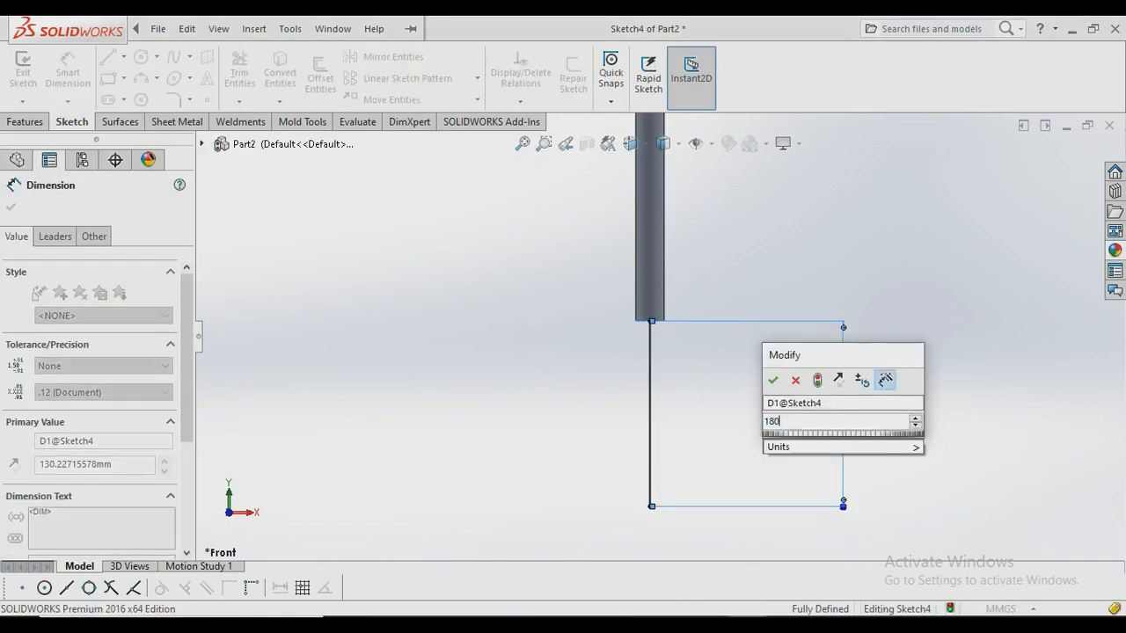
pyautogui.press('Return')
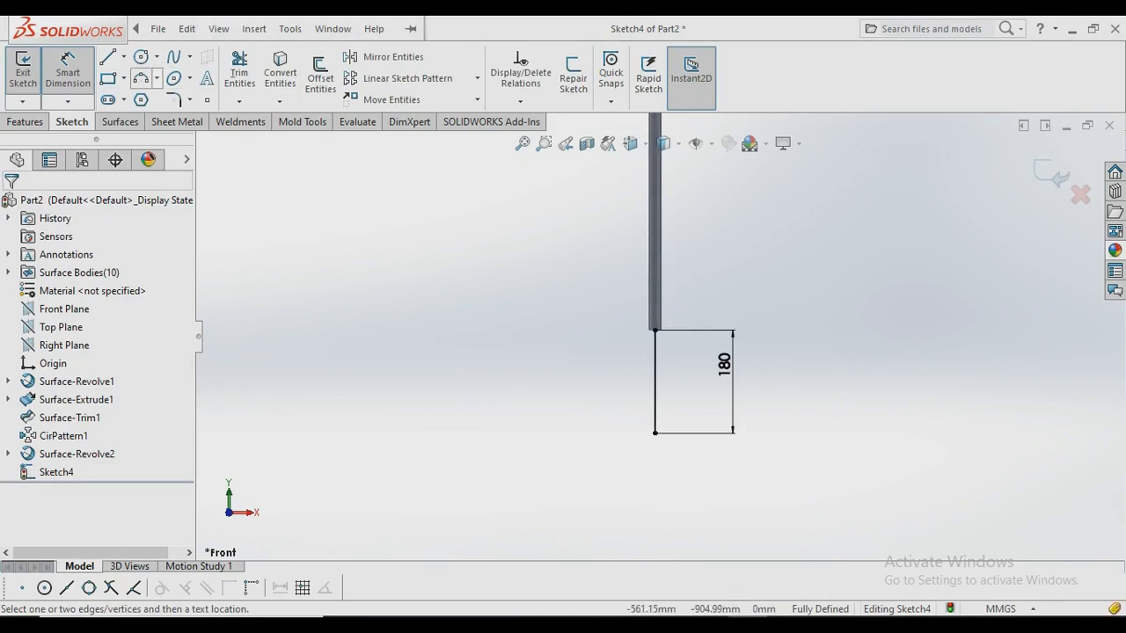
# Sketch a three-point arc of about 190 mm radius from the line's lower endpoint, curving below and back up into an open hook.
pyautogui.click(141, 78)
pyautogui.click(655, 433)
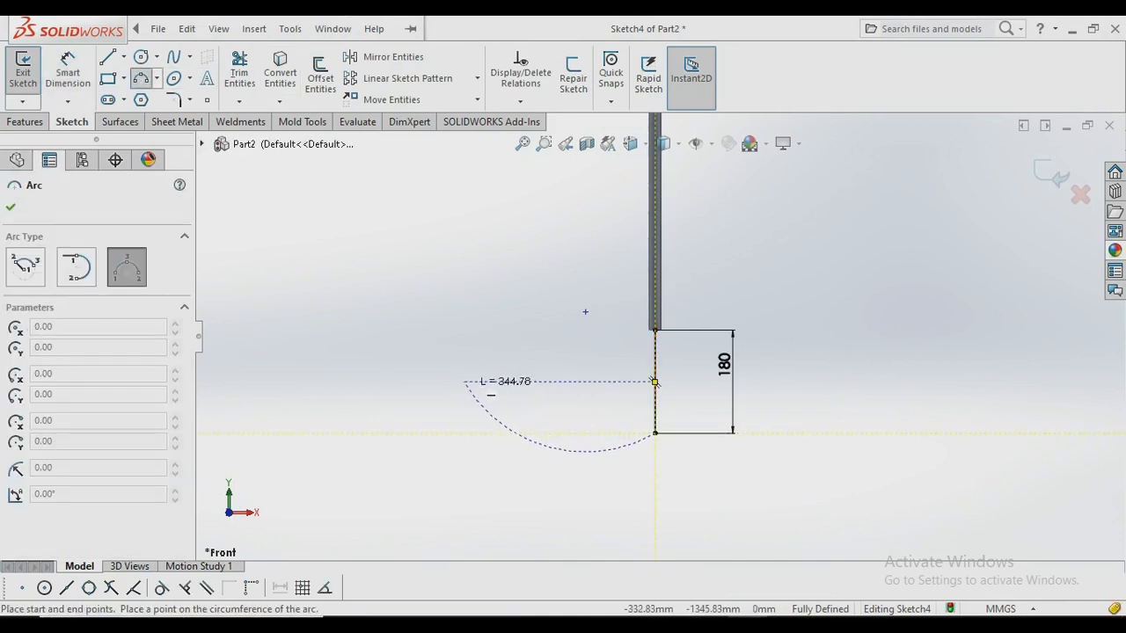
pyautogui.click(464, 382)
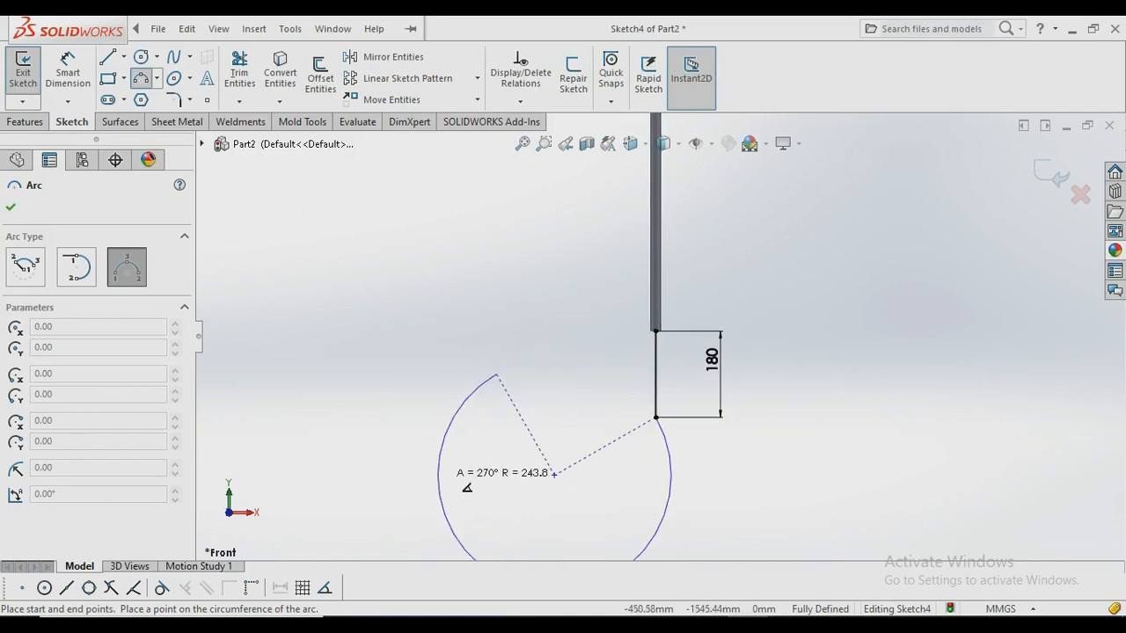
pyautogui.click(543, 520)
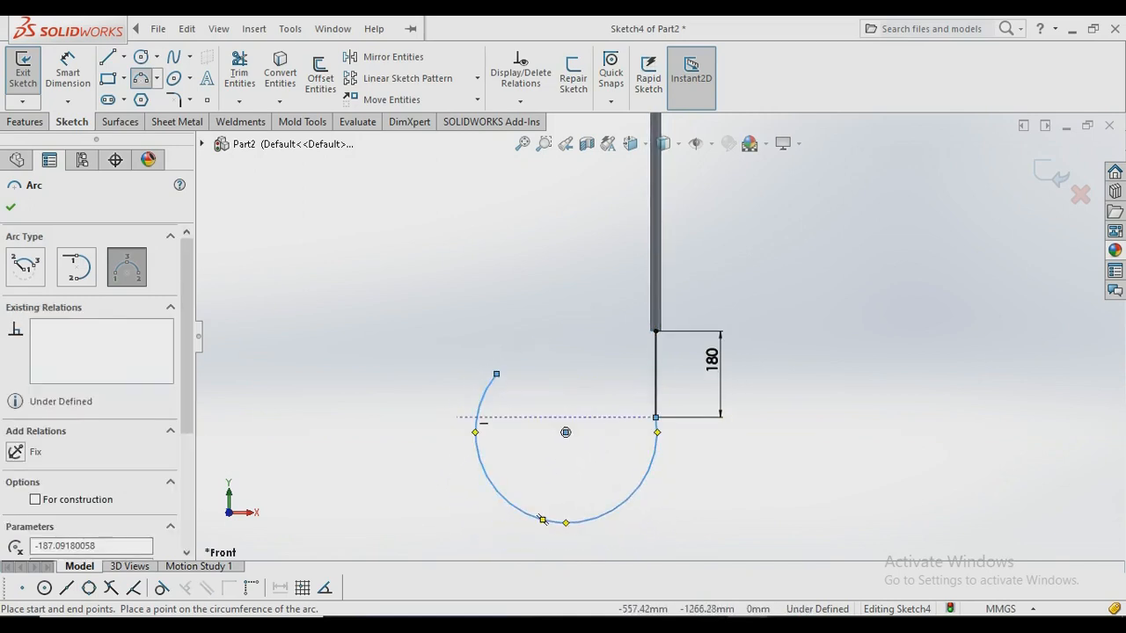
pyautogui.press('Escape')
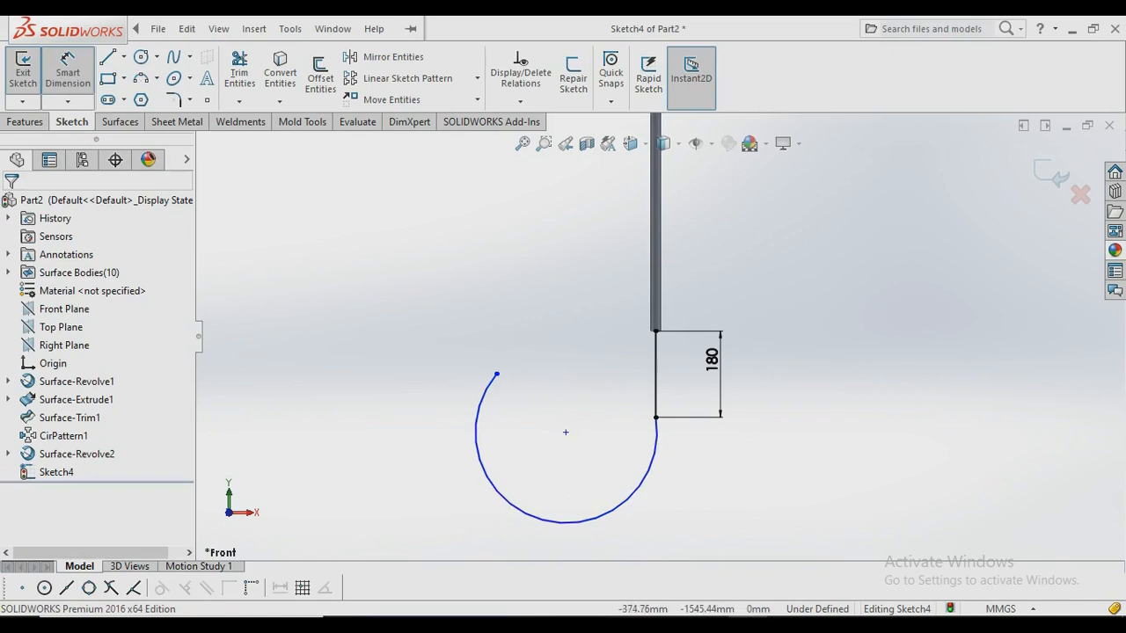
# Dimension the hook arc's radius as 170 mm.
pyautogui.click(477, 457)
pyautogui.click(383, 464)
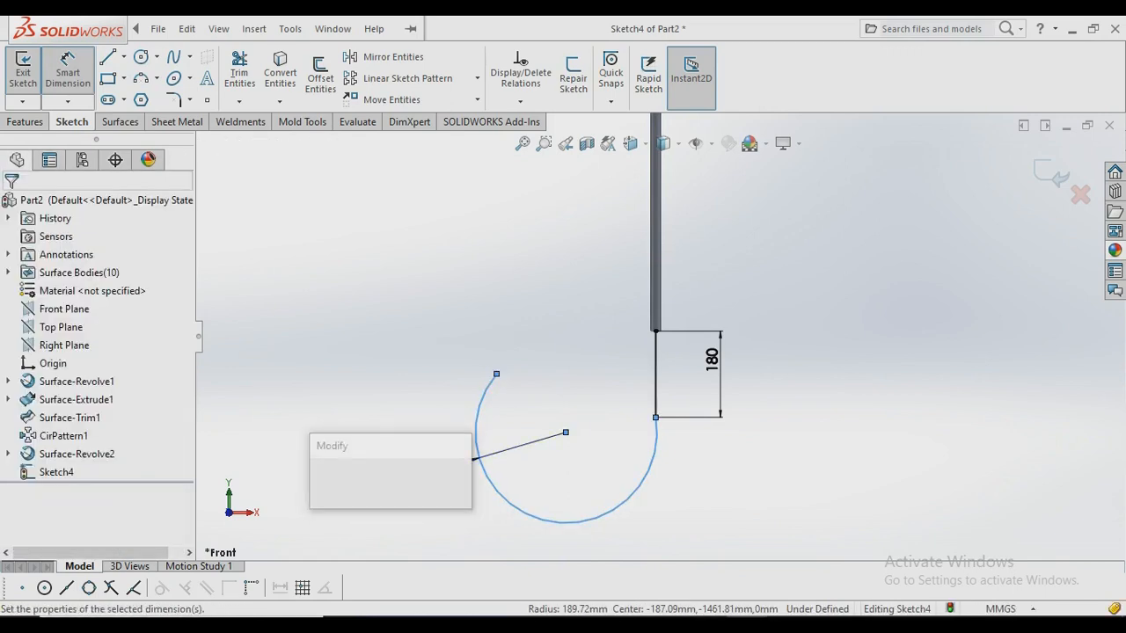
pyautogui.click(319, 475)
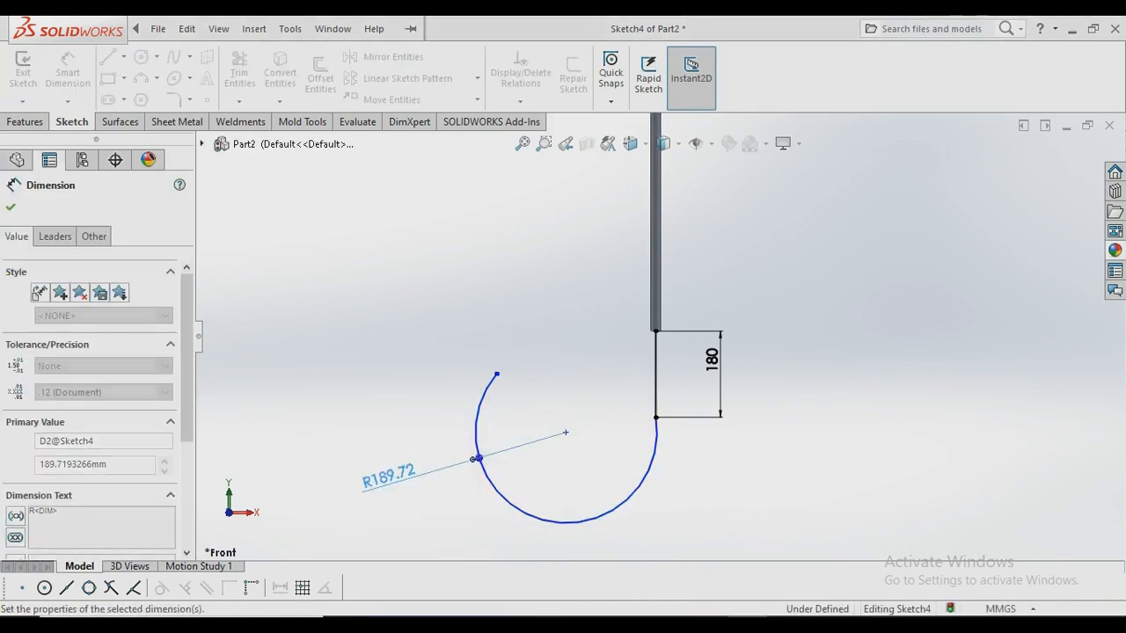
pyautogui.press('Escape')
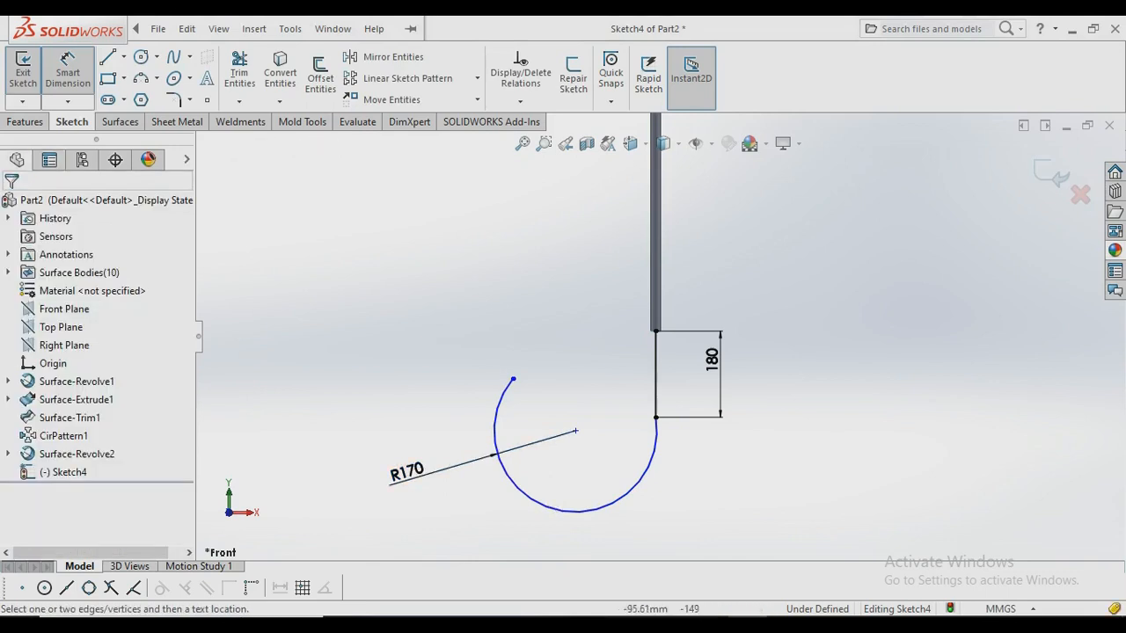
pyautogui.press('Escape')
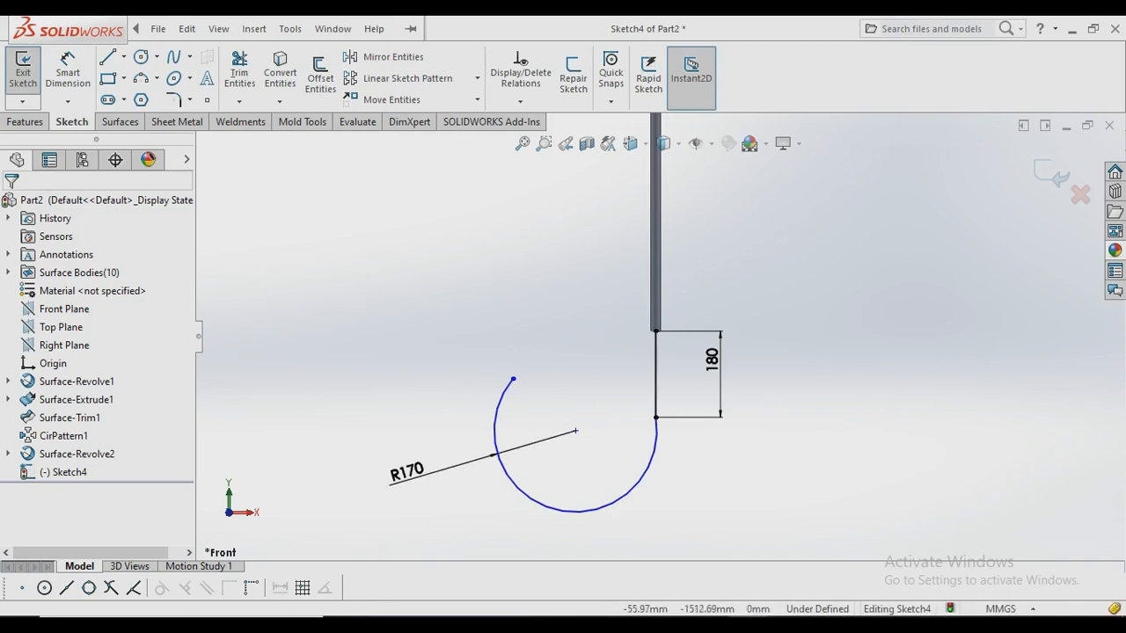
# Move the hook arc's center point slightly upward and exit the handle sketch.
pyautogui.click(576, 431)
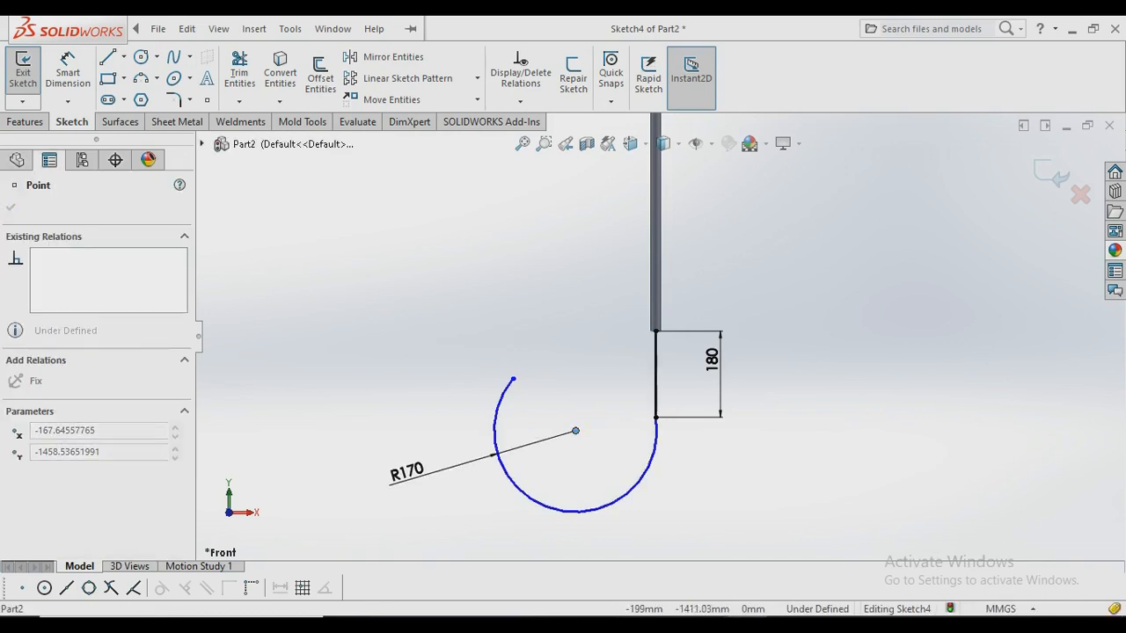
pyautogui.moveTo(575, 431); pyautogui.dragTo(574, 422)
pyautogui.click(438, 396)
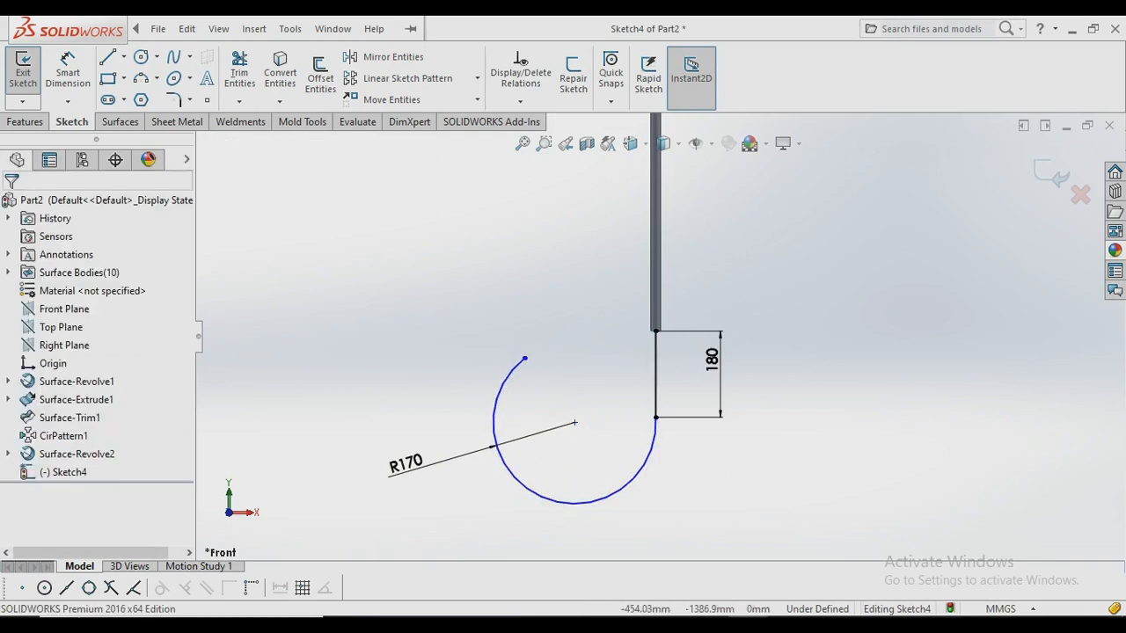
pyautogui.scroll(3, 670, 342)
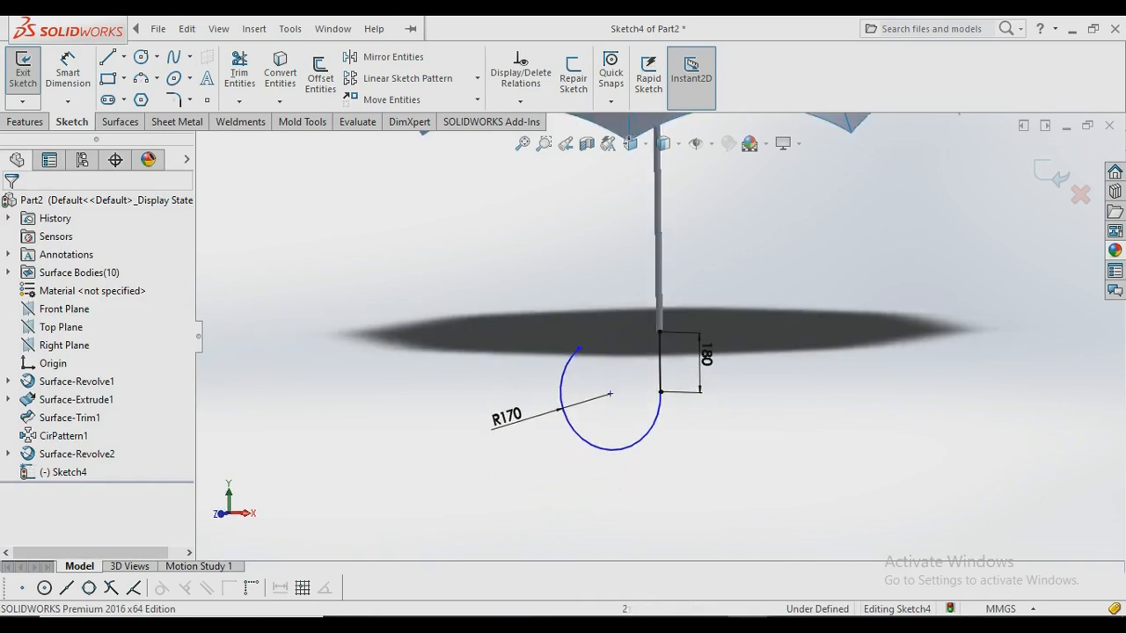
pyautogui.moveTo(765, 365); pyautogui.dragTo(778, 350, button='middle')
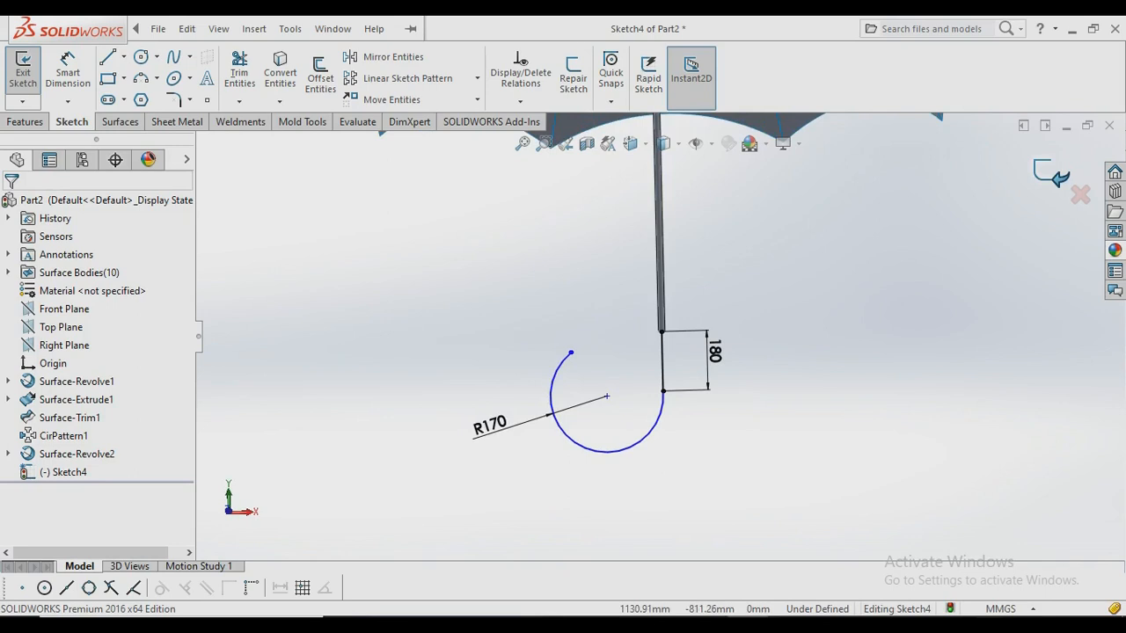
pyautogui.click(23, 72)
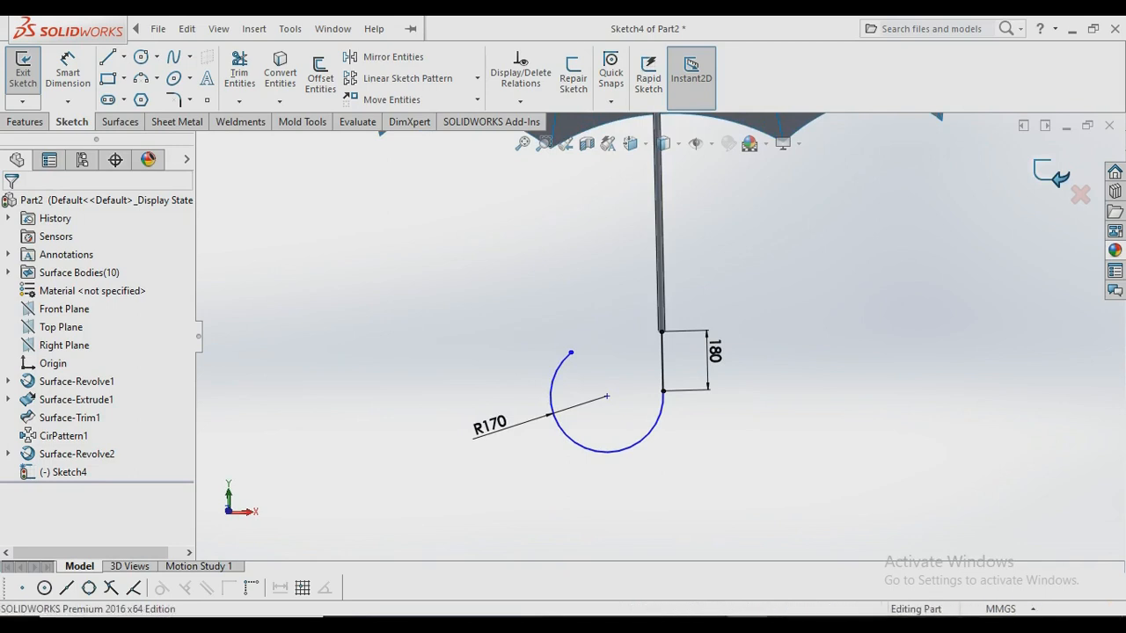
# Start a solid Sweep and set the open loop of the handle line and hook arc as its path.
pyautogui.click(117, 75)
pyautogui.click(26, 121)
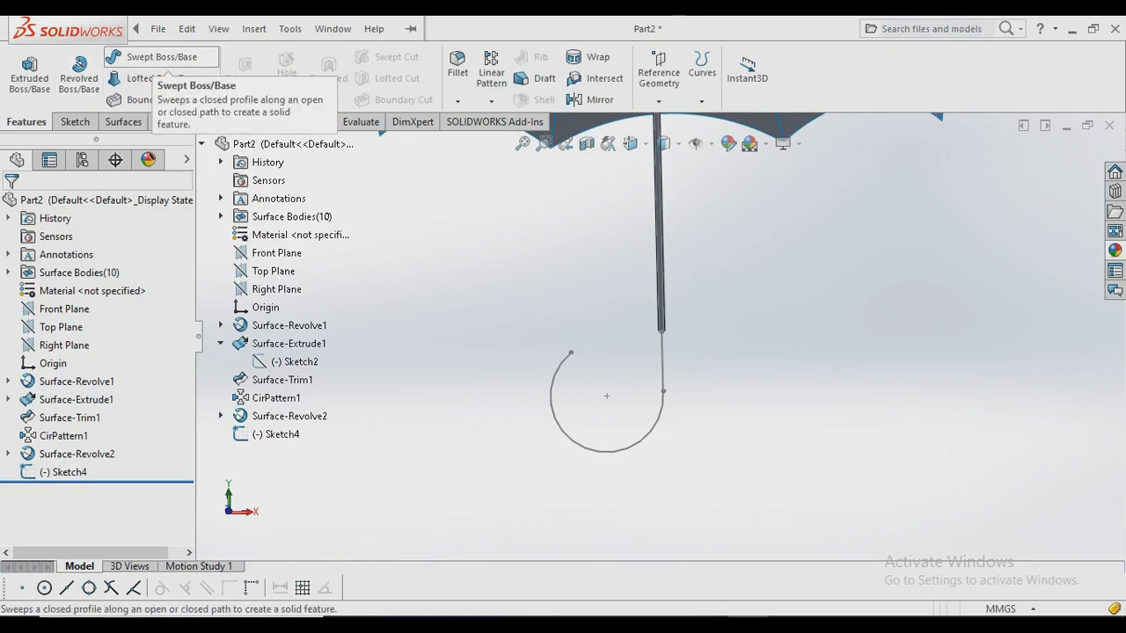
pyautogui.click(154, 57)
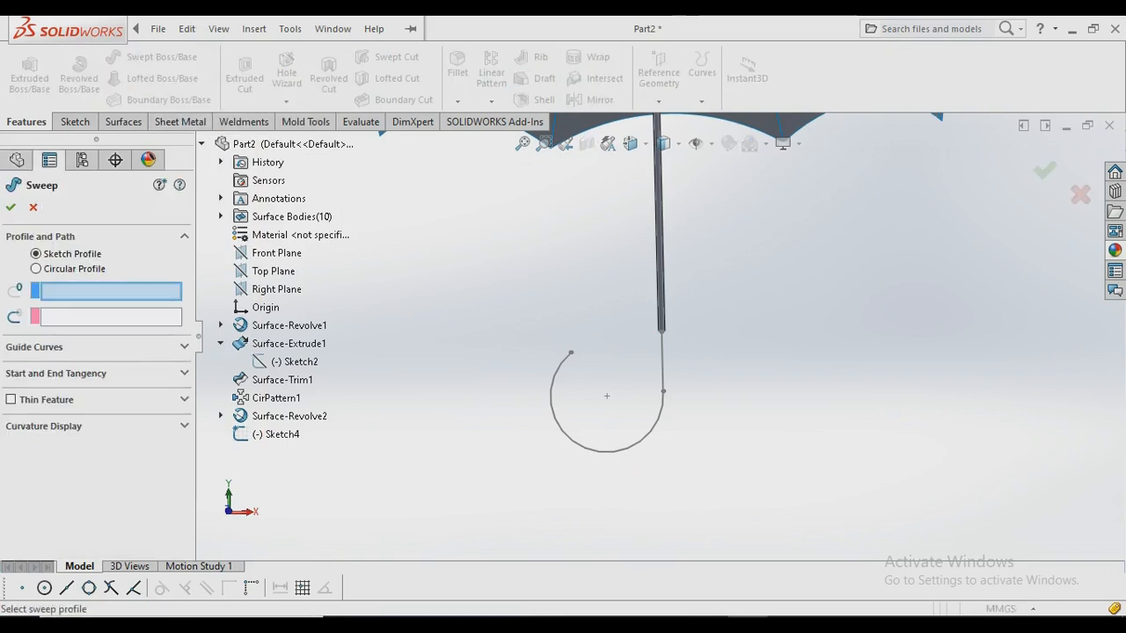
pyautogui.click(662, 365)
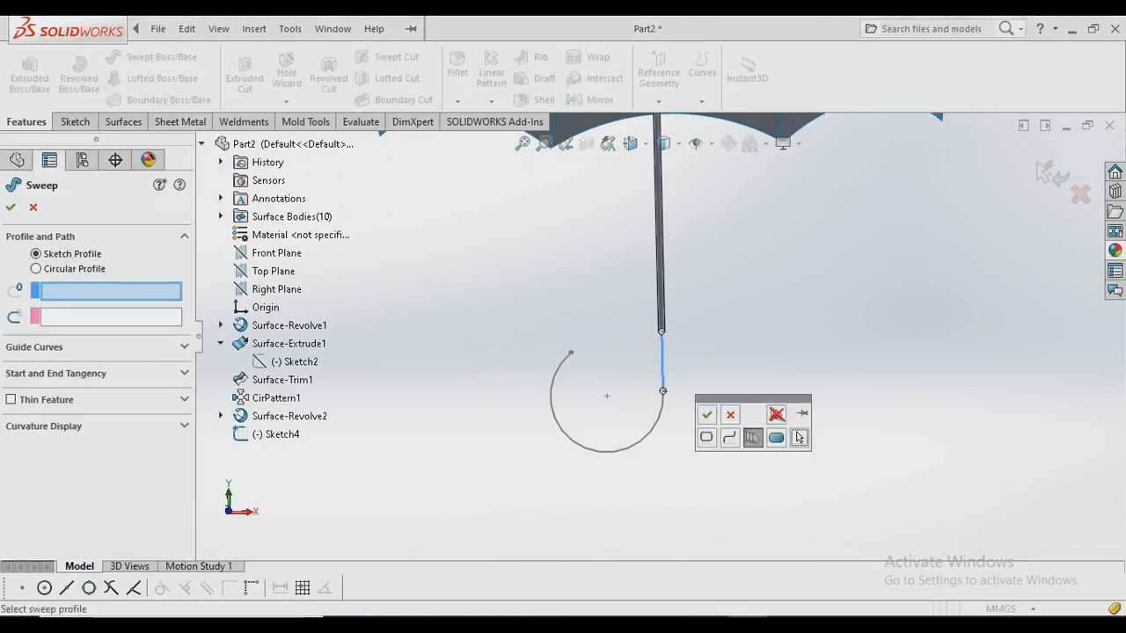
pyautogui.click(799, 438)
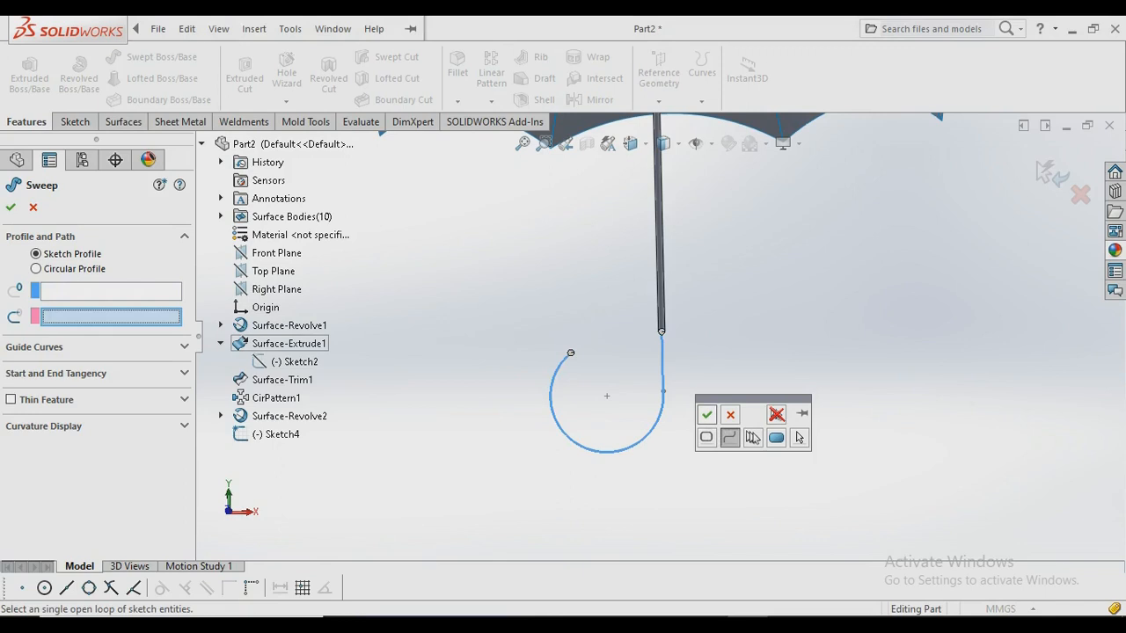
pyautogui.click(707, 414)
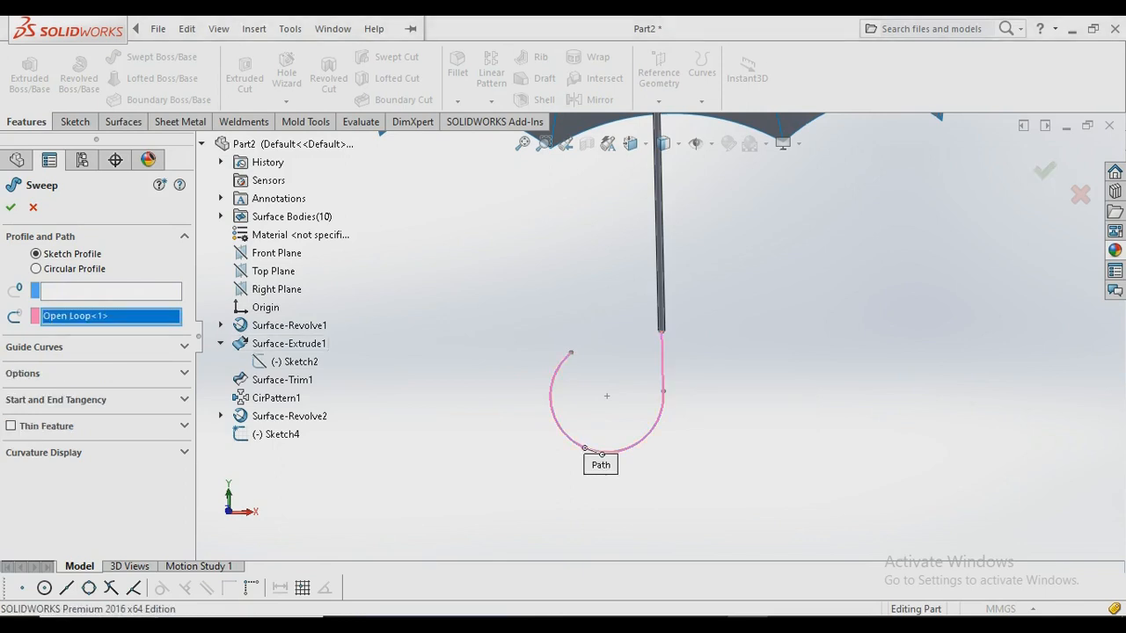
# Sweep a circular profile of 40 mm diameter along the handle path.
pyautogui.click(36, 269)
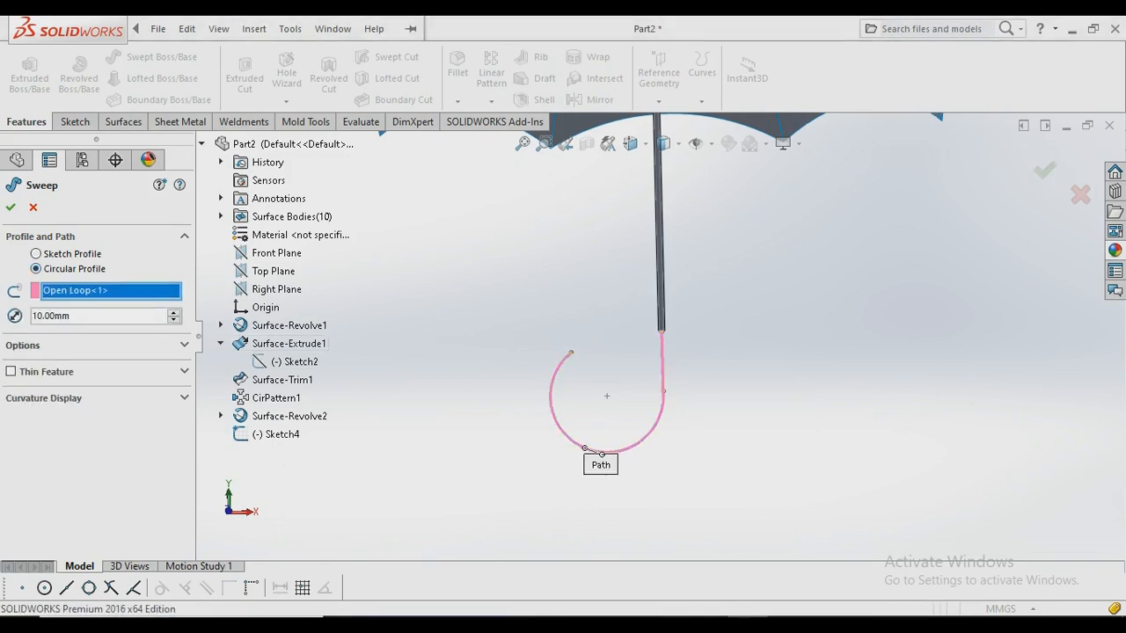
pyautogui.click(174, 312)
pyautogui.click(174, 313)
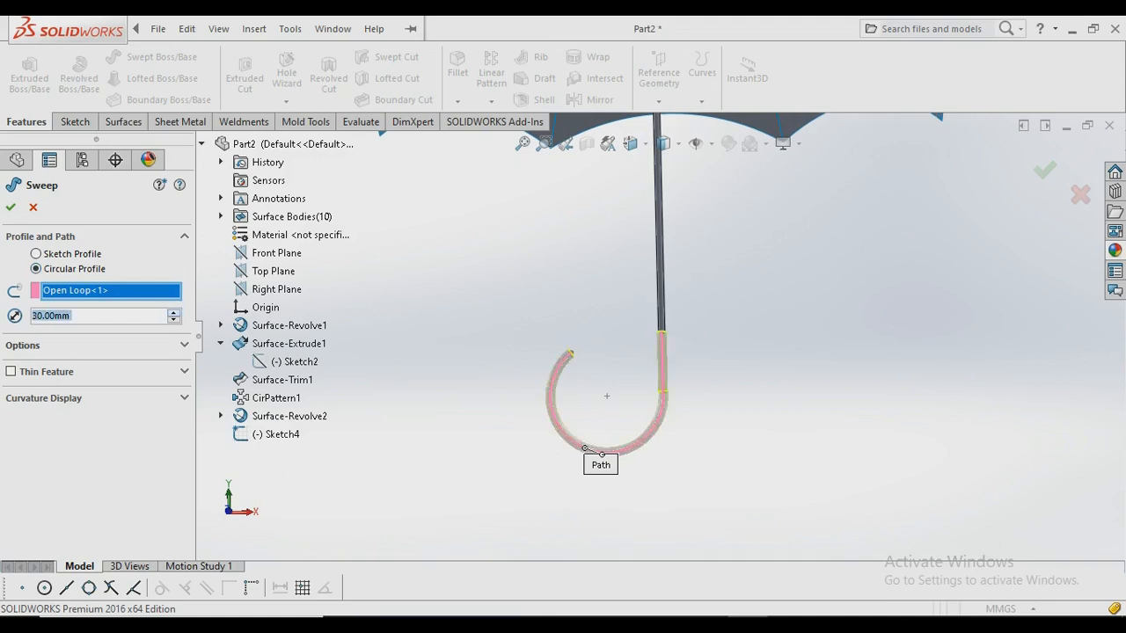
pyautogui.click(174, 312)
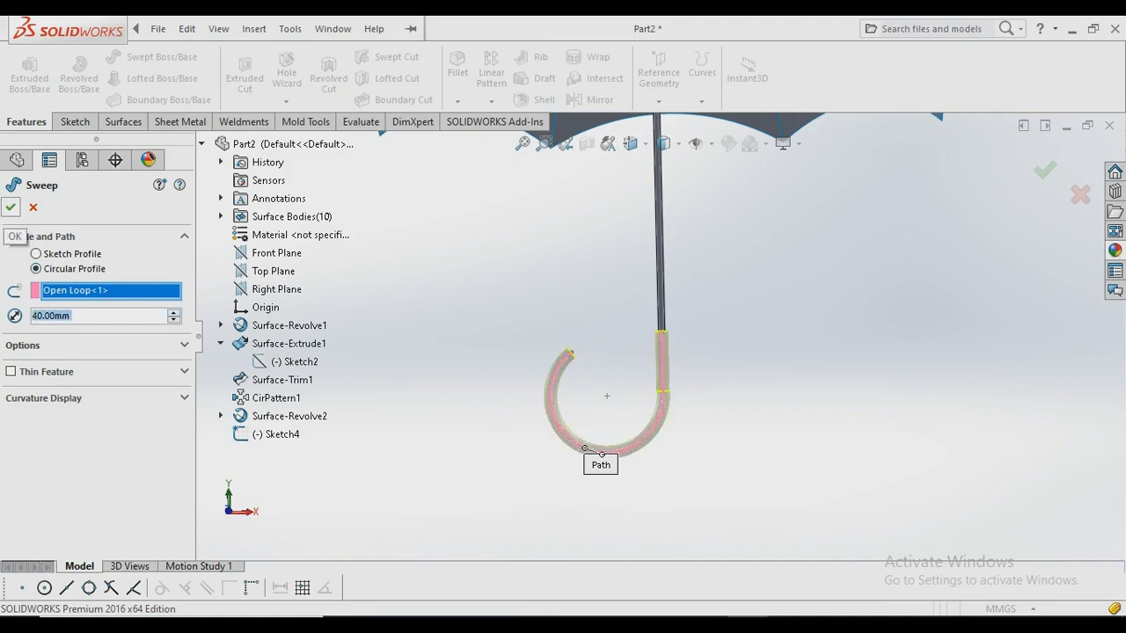
pyautogui.click(10, 206)
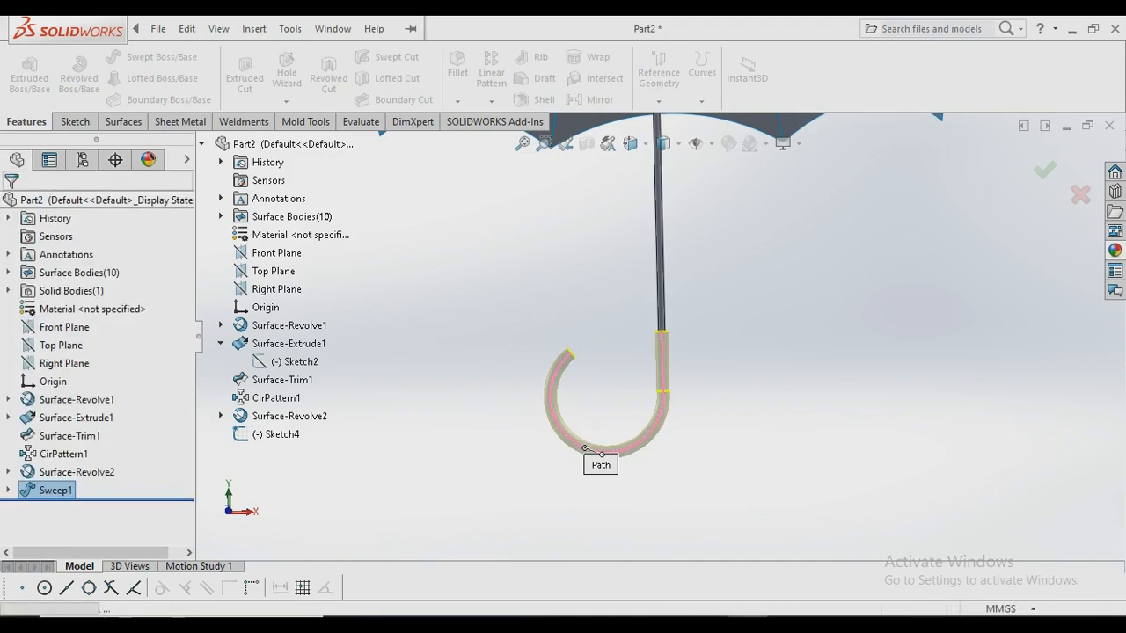
# Fillet the circular edge at the free end of the hook handle with a 15 mm radius.
pyautogui.moveTo(440, 145); pyautogui.dragTo(477, 182, button='middle')
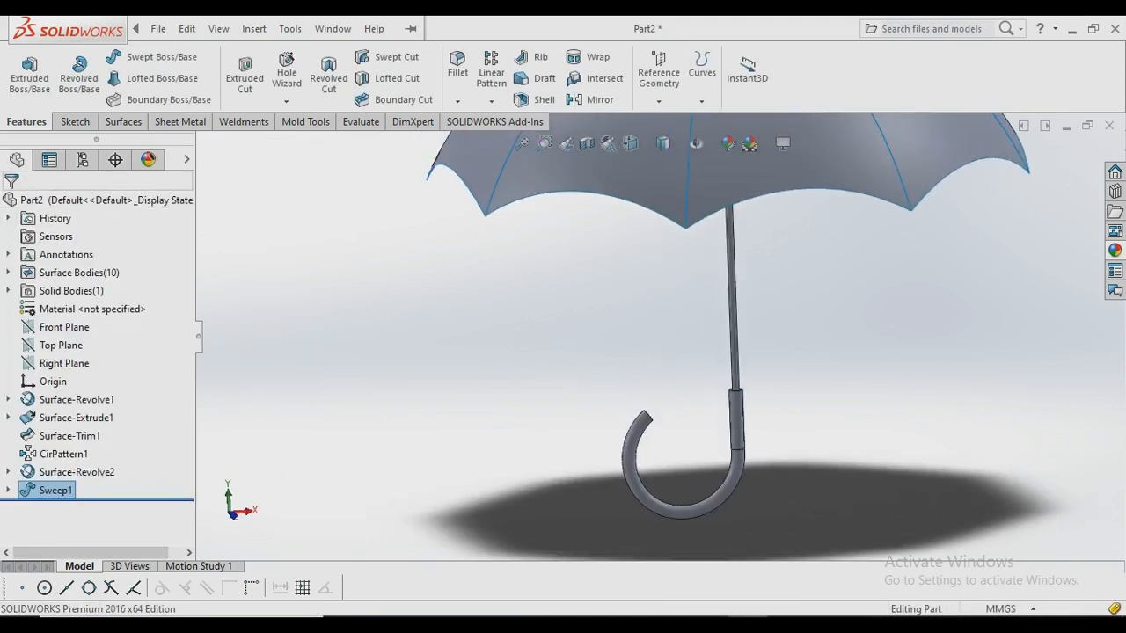
pyautogui.moveTo(598, 183); pyautogui.dragTo(519, 189, button='middle')
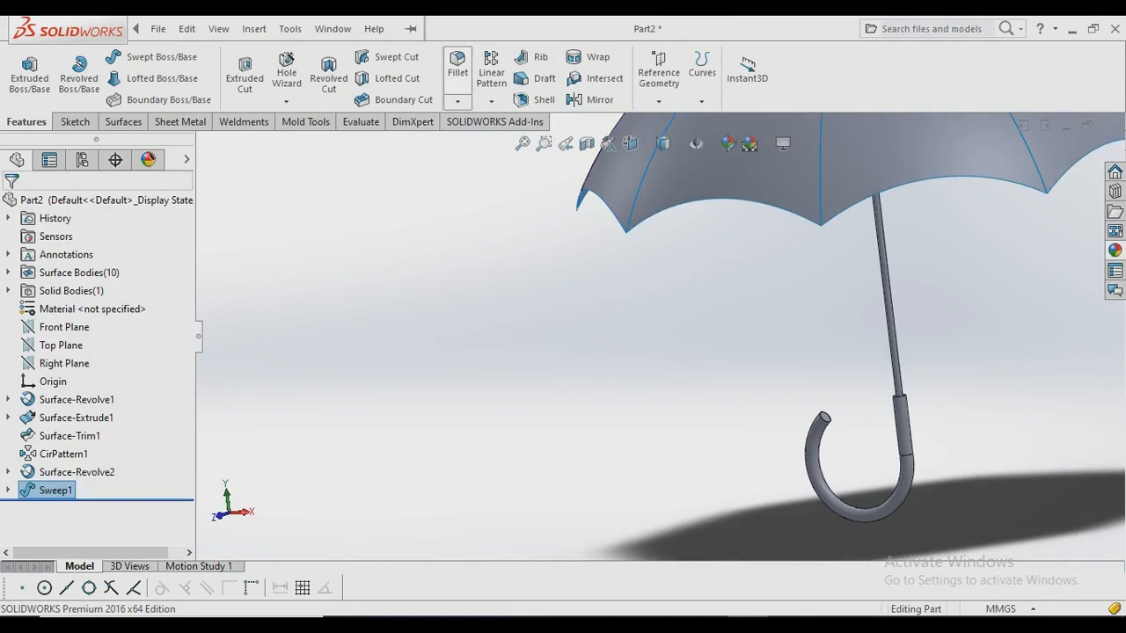
pyautogui.click(457, 64)
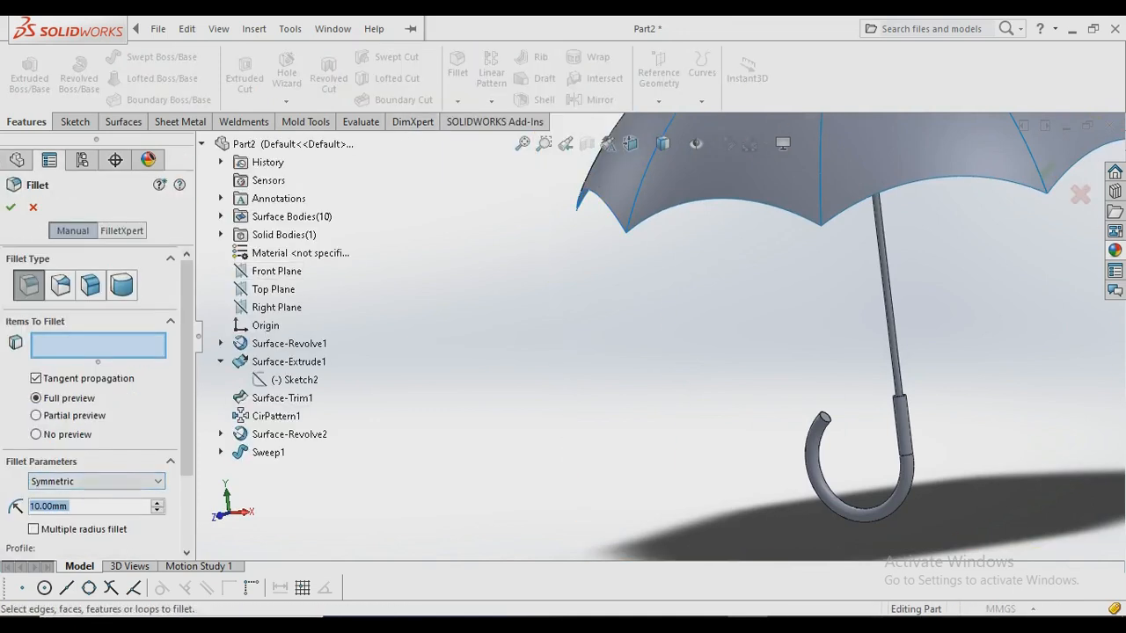
pyautogui.write('5')
pyautogui.press('Return')
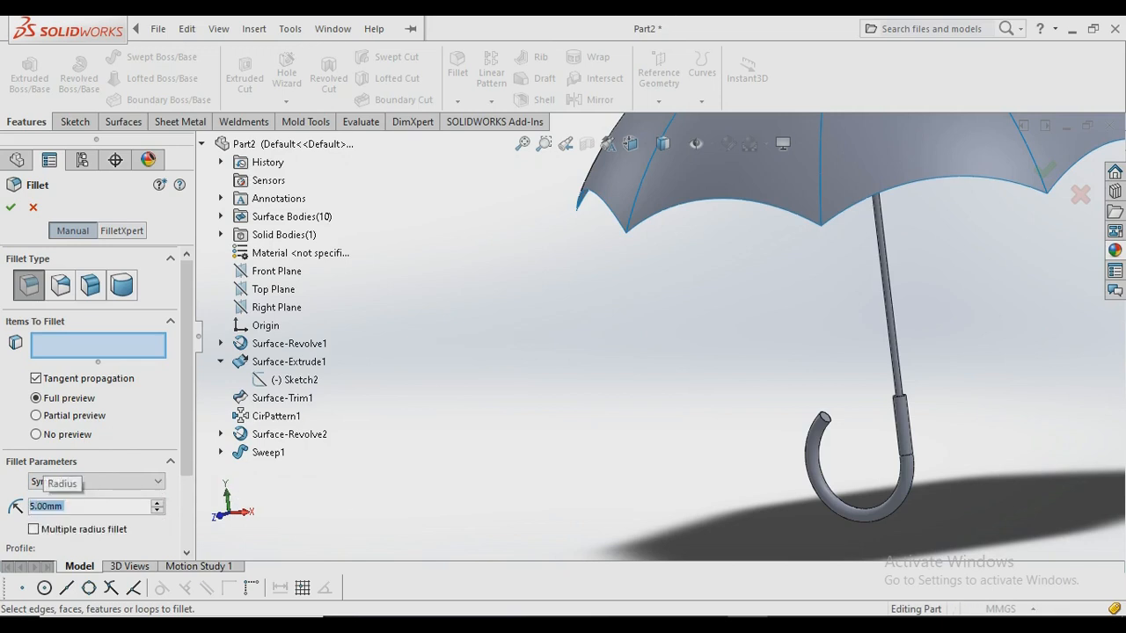
pyautogui.scroll(-3, 977, 436)
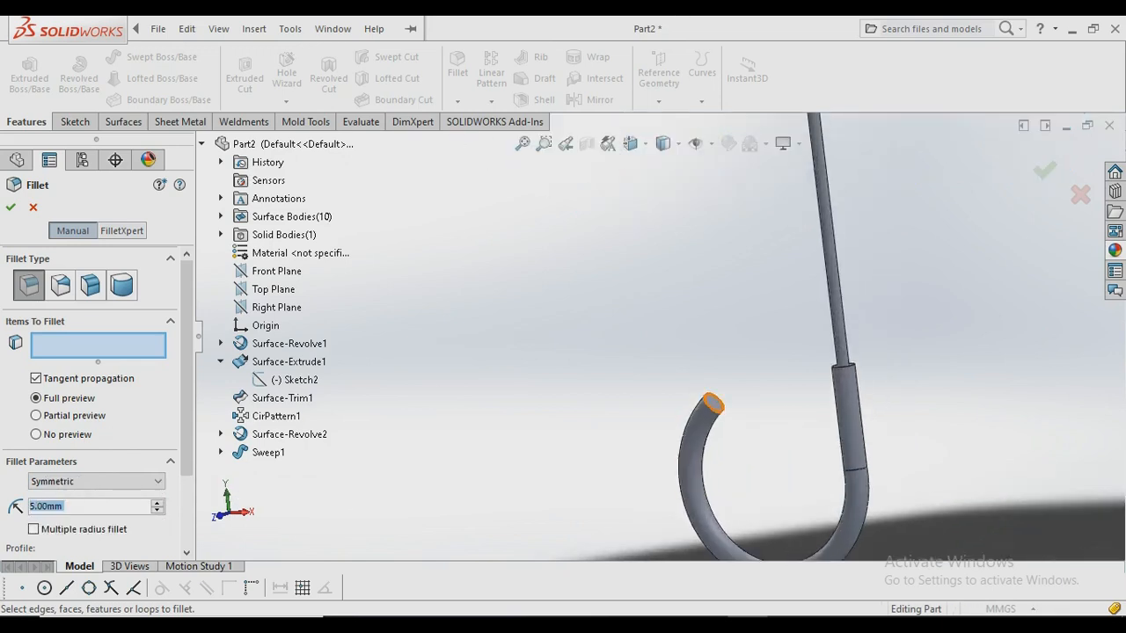
pyautogui.click(712, 403)
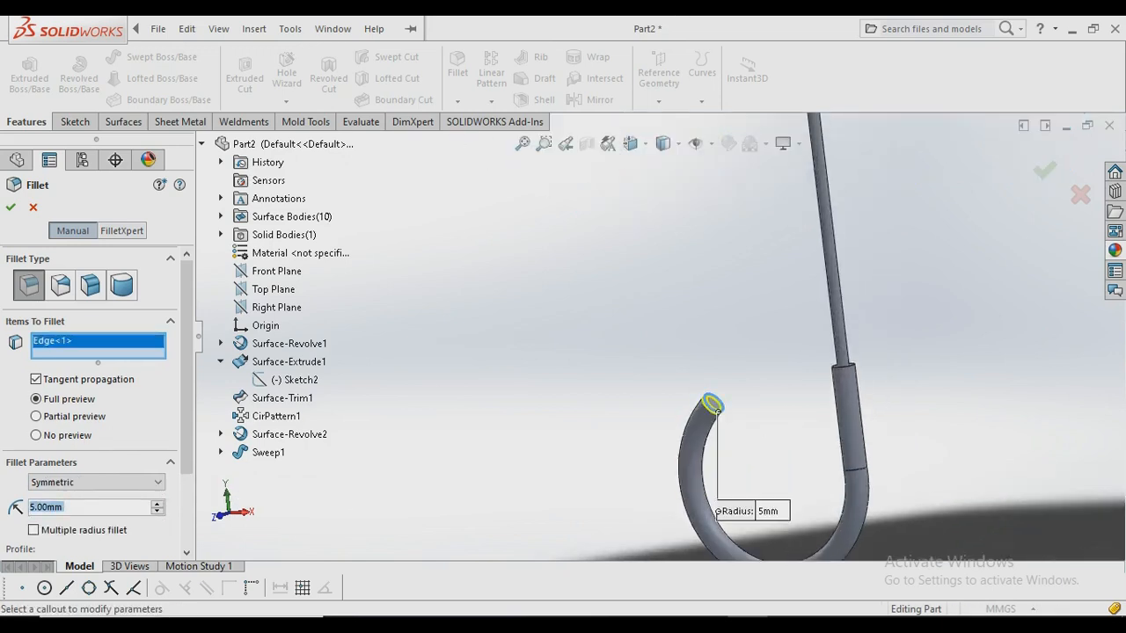
pyautogui.scroll(-4, 739, 442)
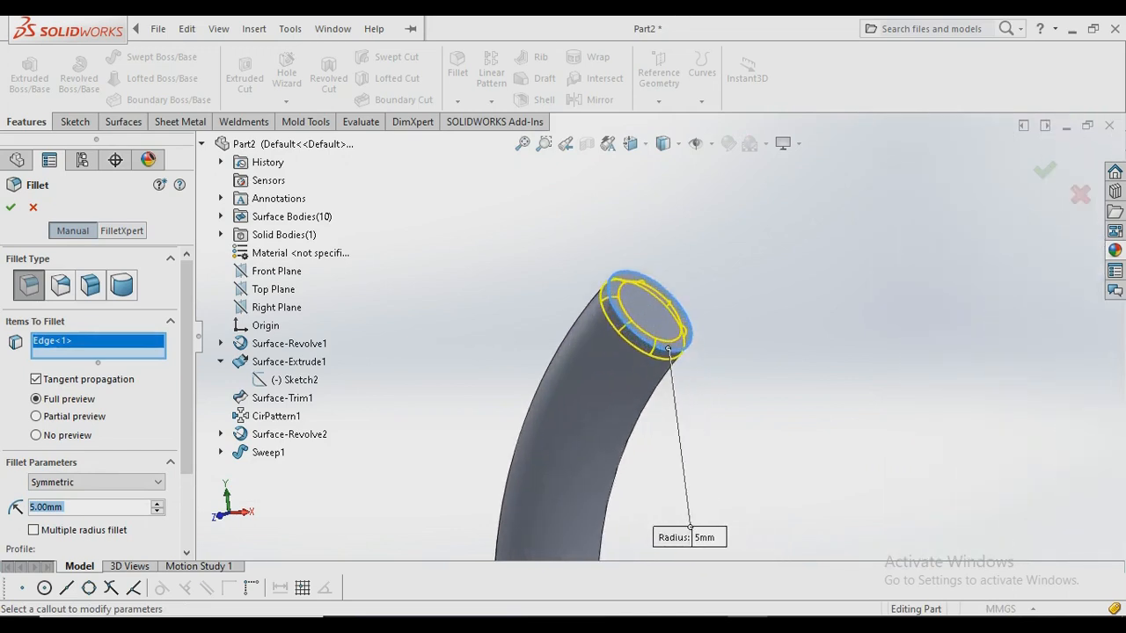
pyautogui.write('15')
pyautogui.press('Return')
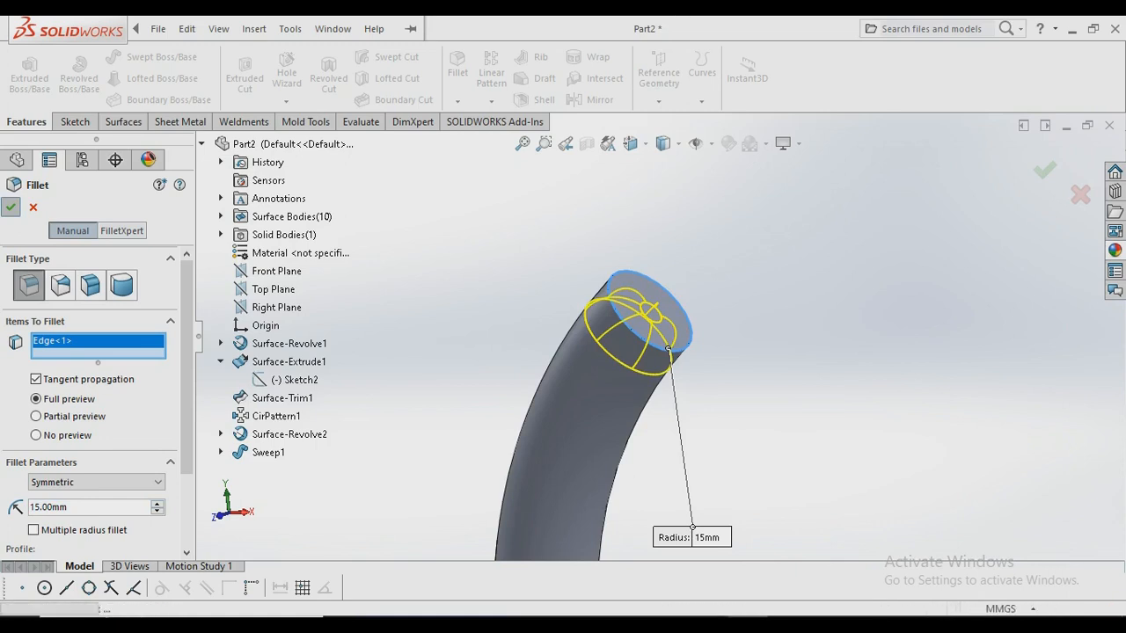
pyautogui.click(11, 206)
pyautogui.scroll(5, 651, 330)
pyautogui.scroll(8, 651, 329)
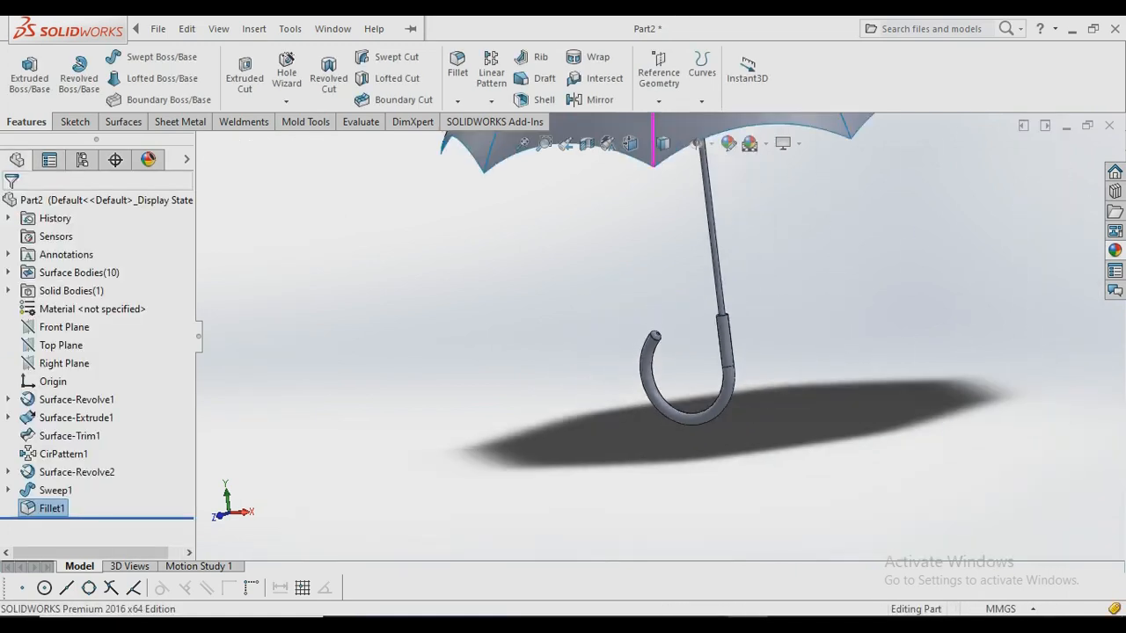
# Apply the white high gloss plastic appearance to the whole umbrella part.
pyautogui.moveTo(652, 329); pyautogui.dragTo(836, 369, button='middle')
pyautogui.scroll(2, 656, 334)
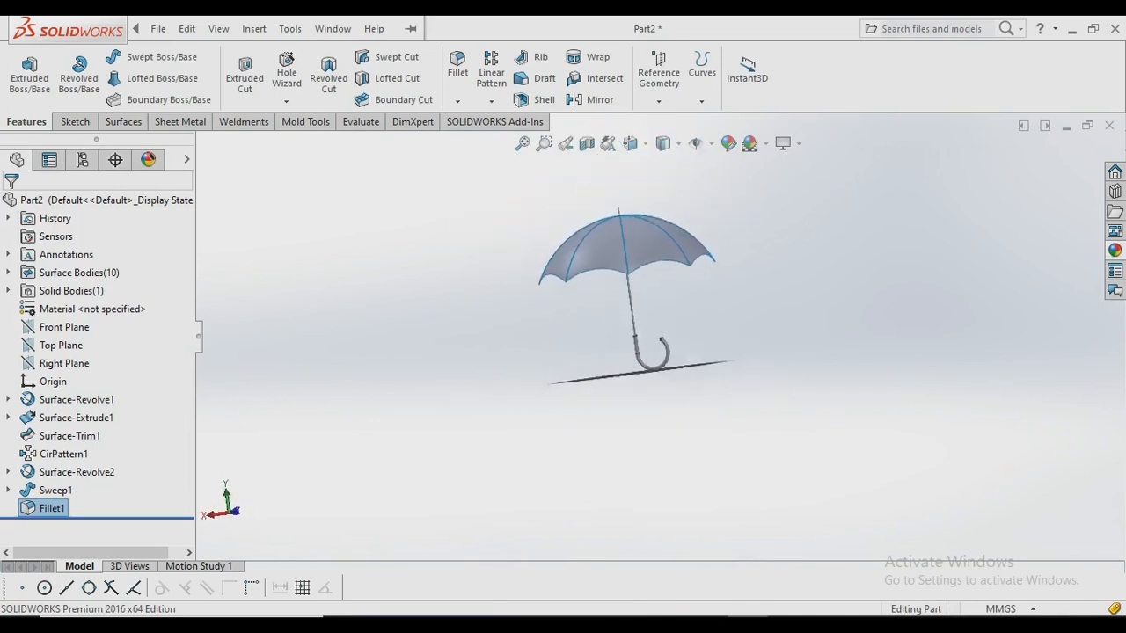
pyautogui.scroll(-3, 629, 335)
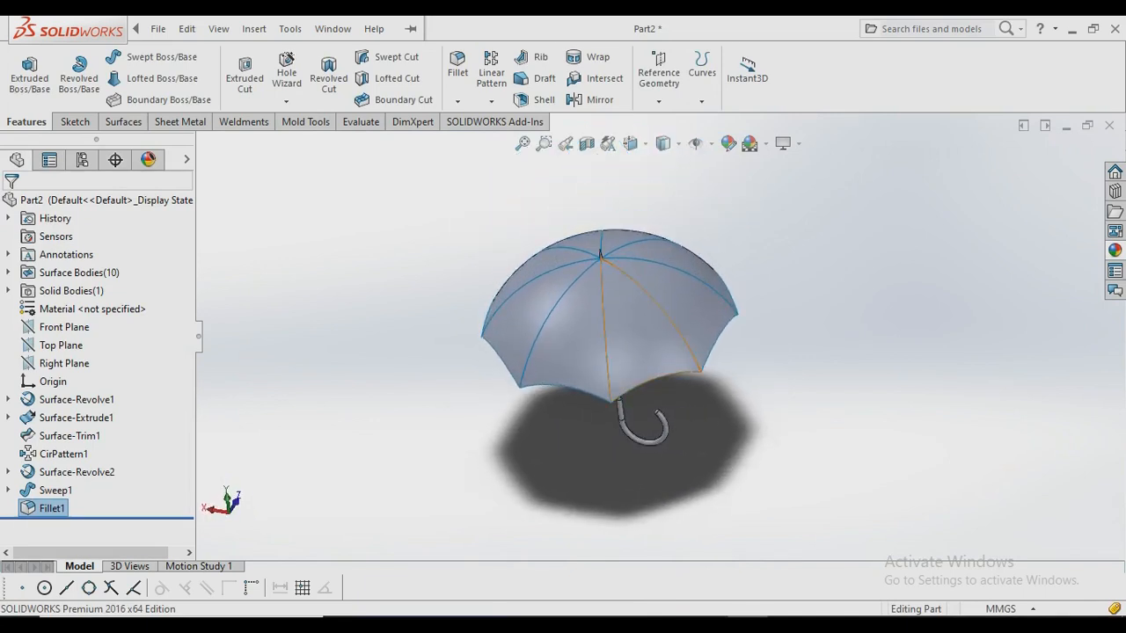
pyautogui.moveTo(615, 352); pyautogui.dragTo(630, 296, button='middle')
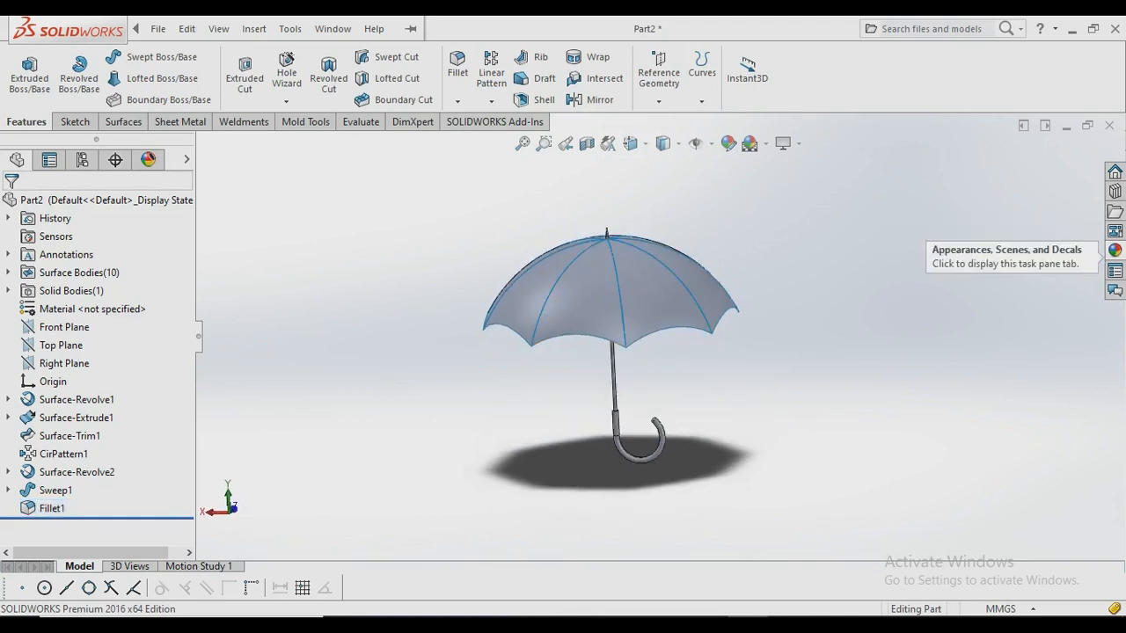
pyautogui.click(1115, 250)
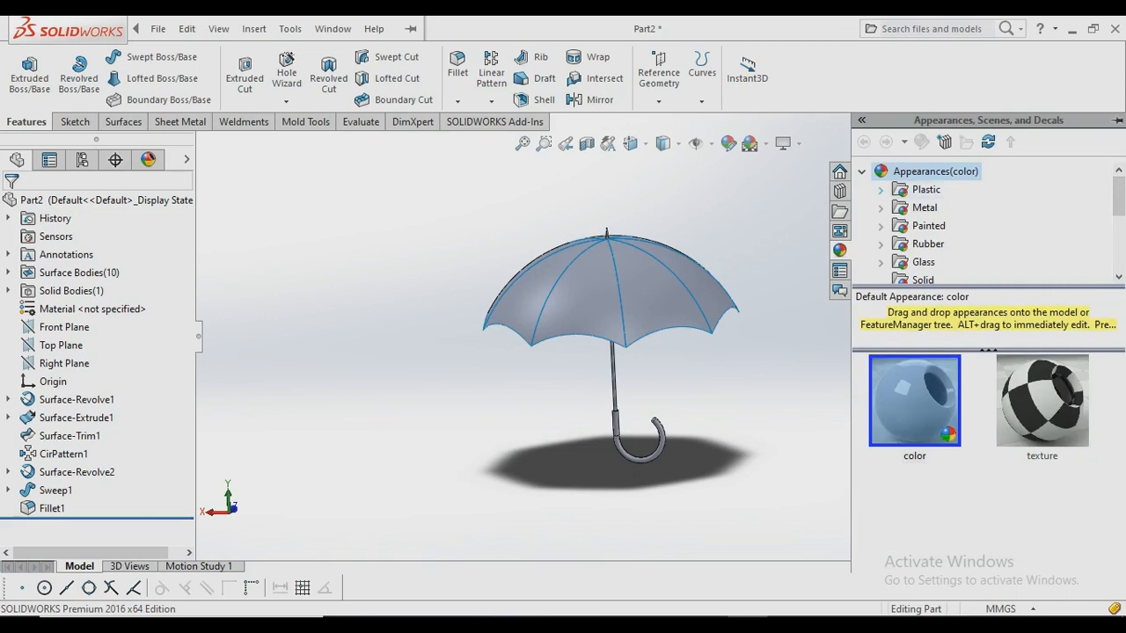
pyautogui.click(862, 171)
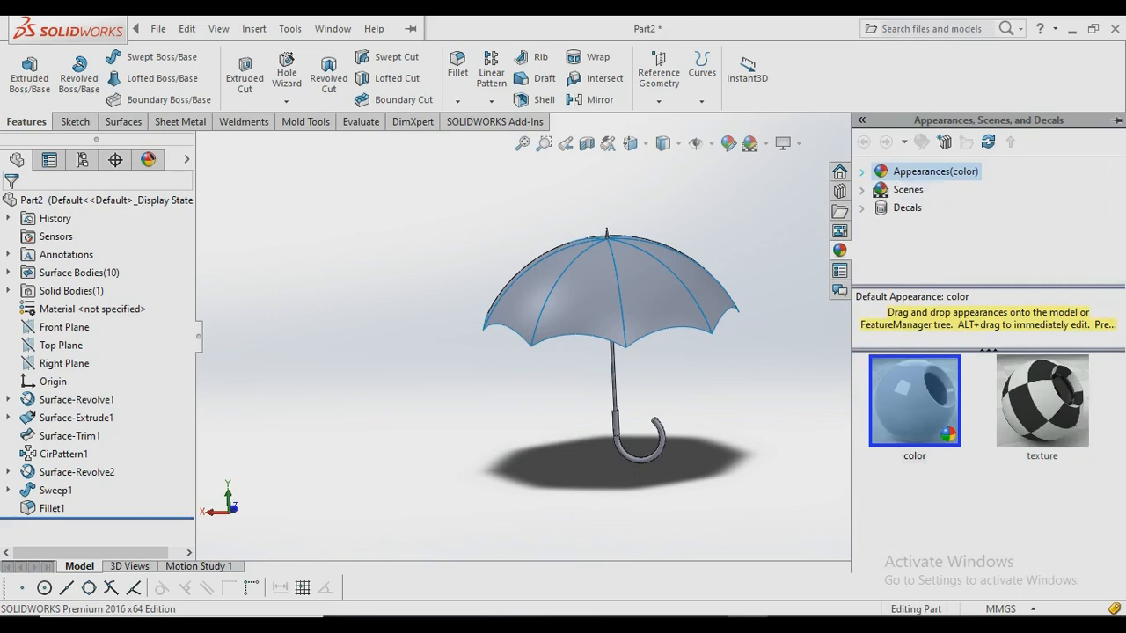
pyautogui.click(862, 171)
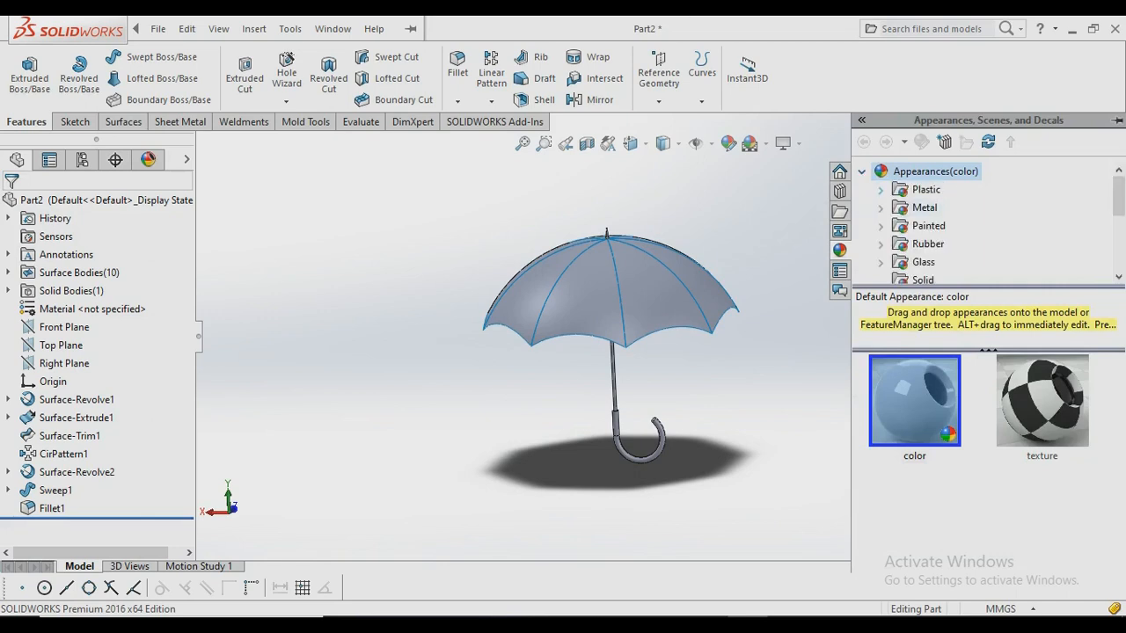
pyautogui.click(880, 189)
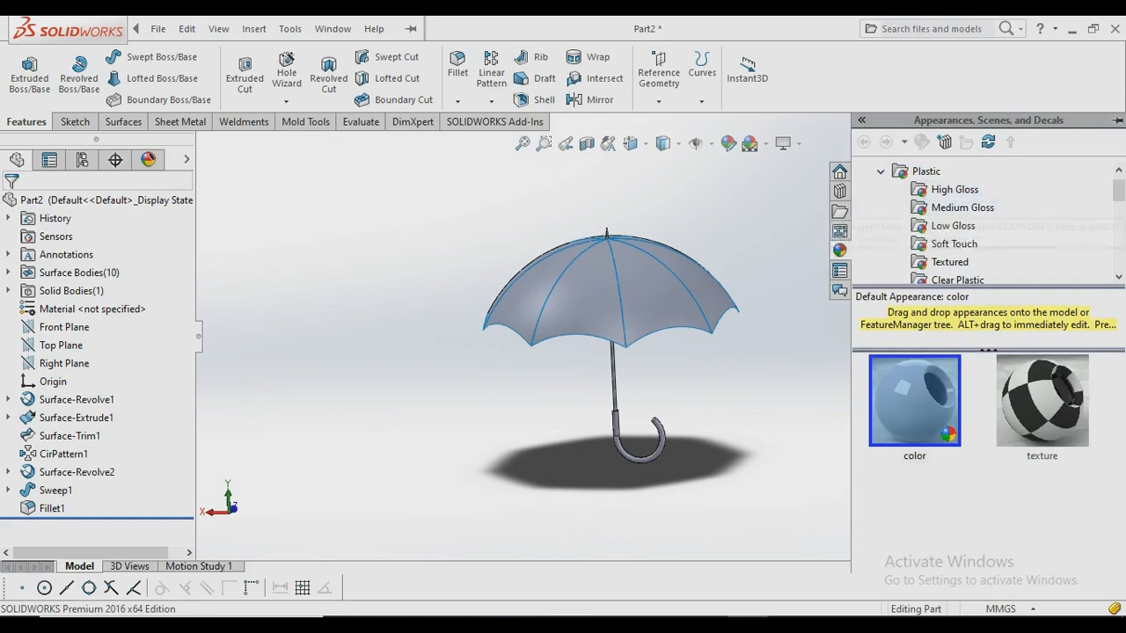
pyautogui.scroll(-1, 955, 243)
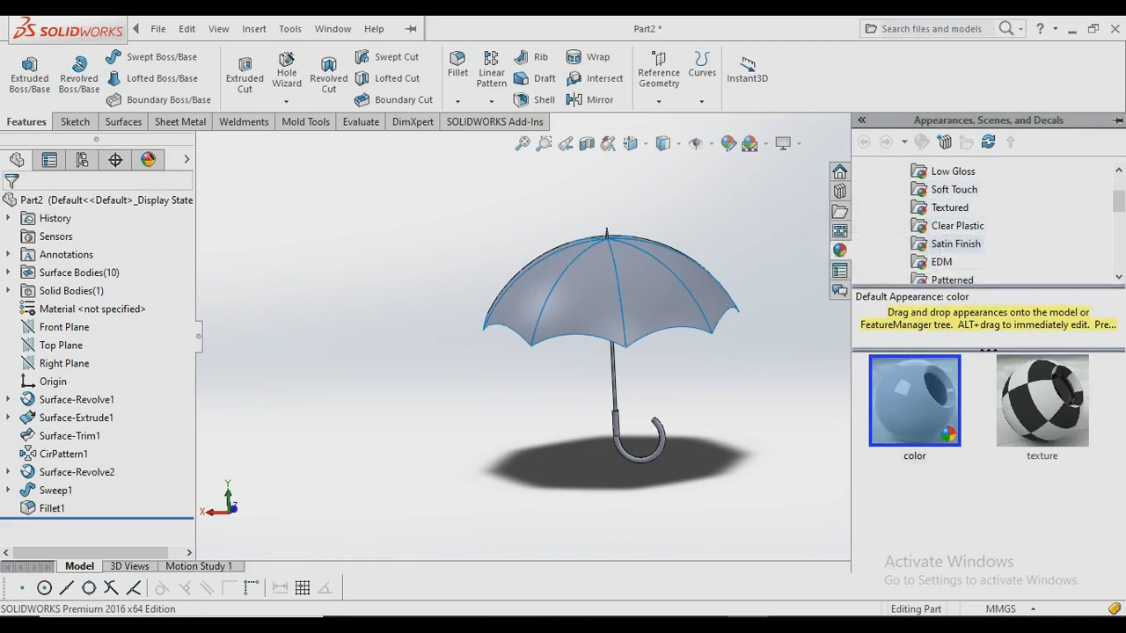
pyautogui.scroll(-1, 955, 244)
pyautogui.scroll(2, 954, 247)
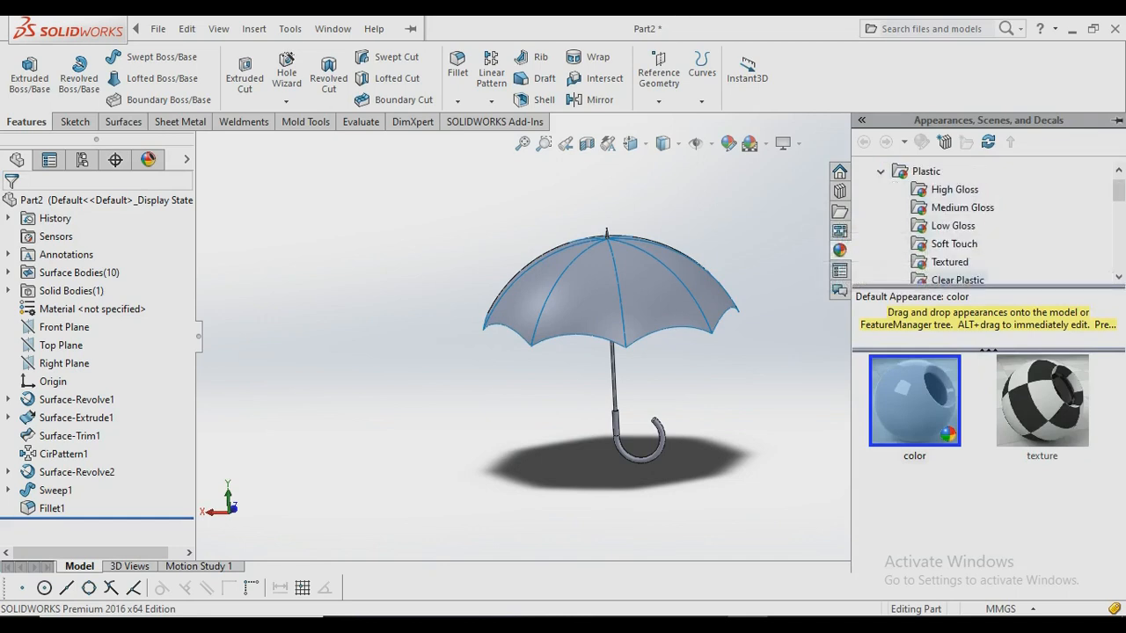
pyautogui.click(954, 189)
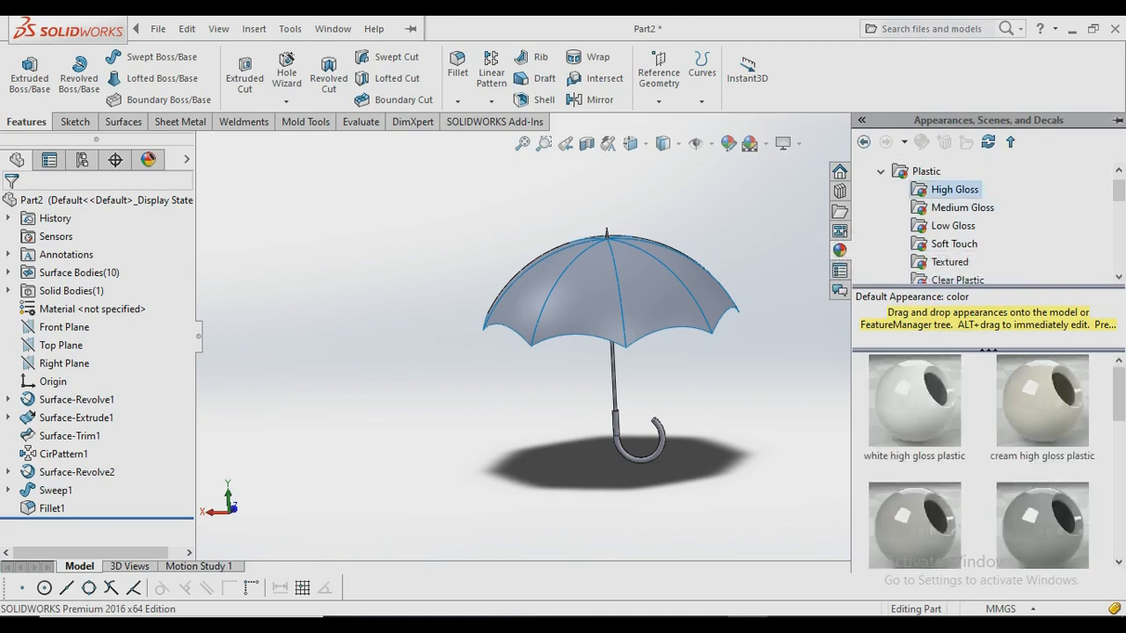
pyautogui.moveTo(915, 401); pyautogui.dragTo(637, 308)
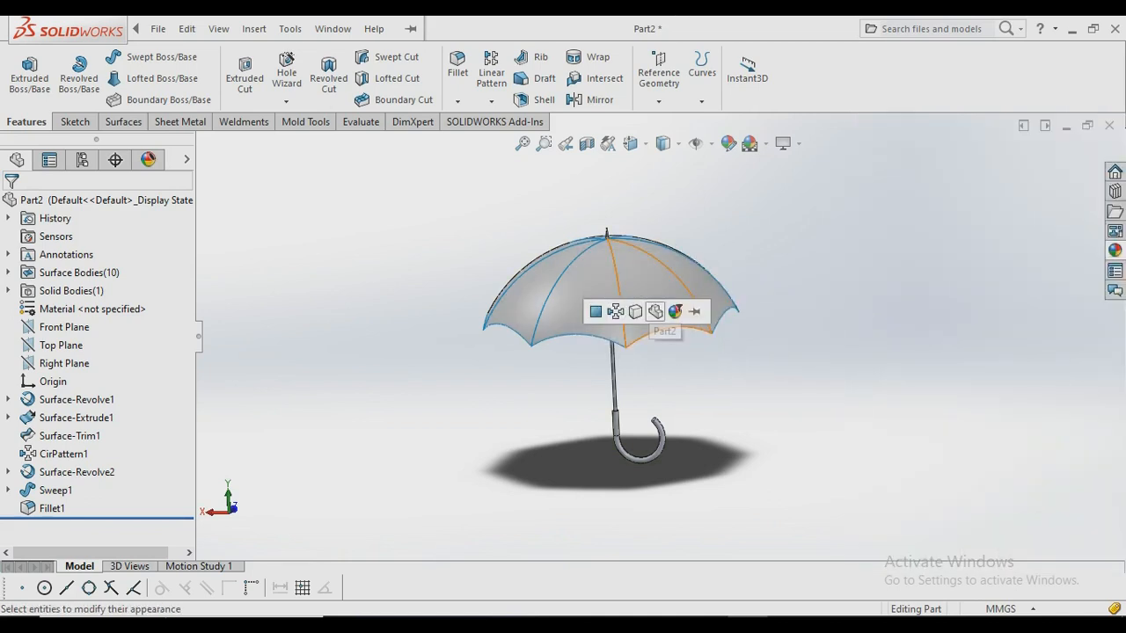
pyautogui.click(655, 312)
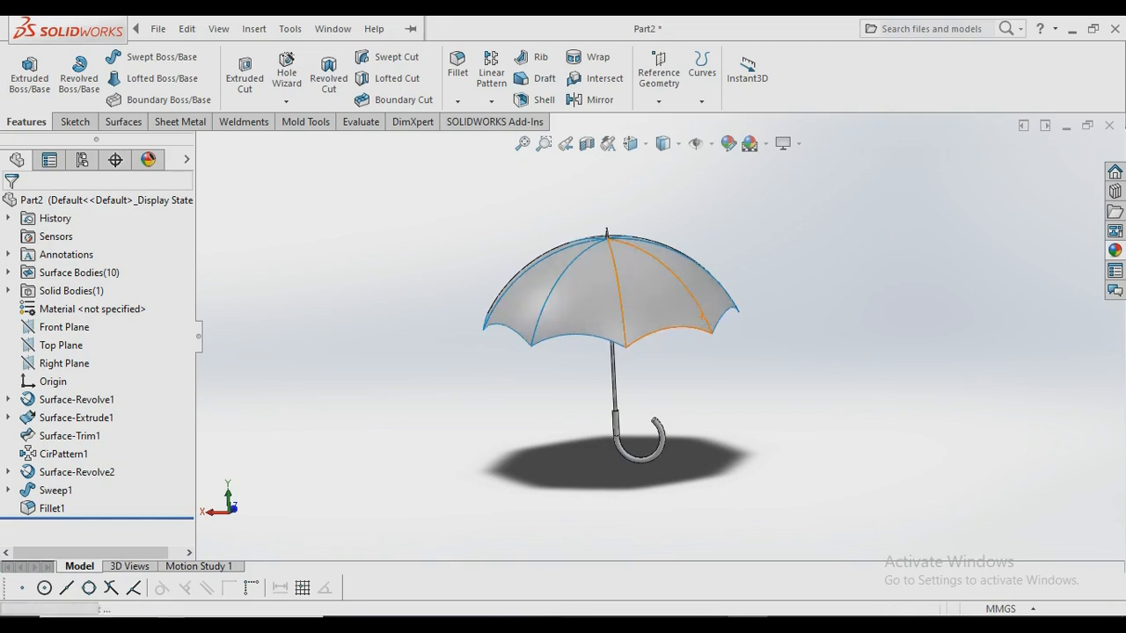
# Color two opposite canopy panels green by changing the appearance of their faces.
pyautogui.moveTo(656, 343); pyautogui.dragTo(629, 382, button='middle')
pyautogui.click(543, 363)
pyautogui.keyDown('ctrl'); pyautogui.moveTo(542, 364); pyautogui.dragTo(548, 475, button='middle'); pyautogui.keyUp('ctrl')
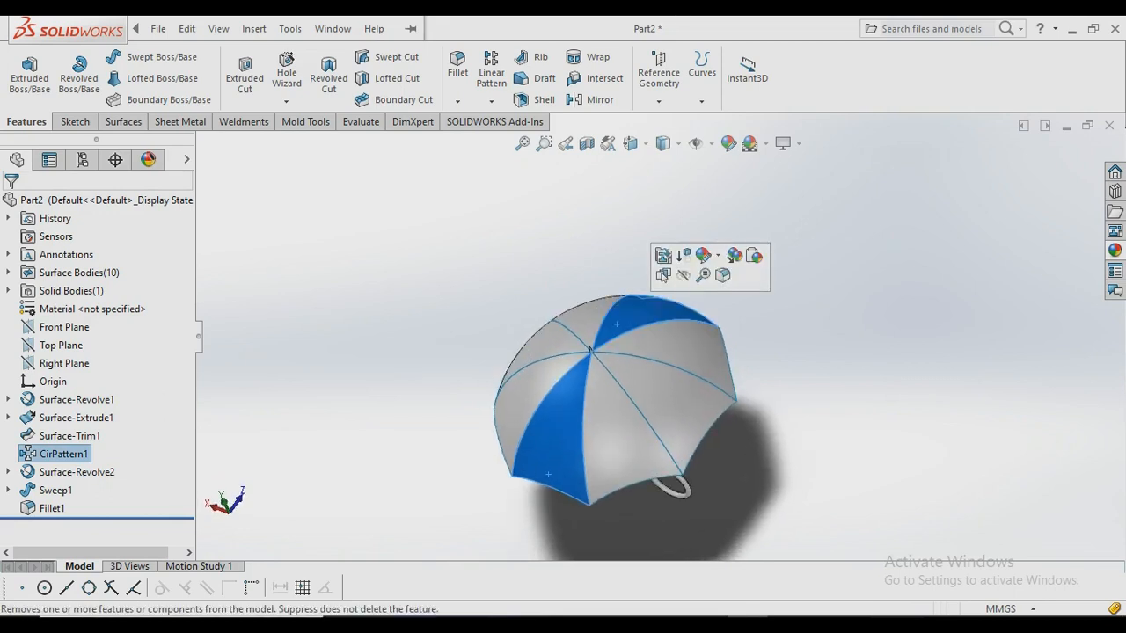
pyautogui.click(705, 256)
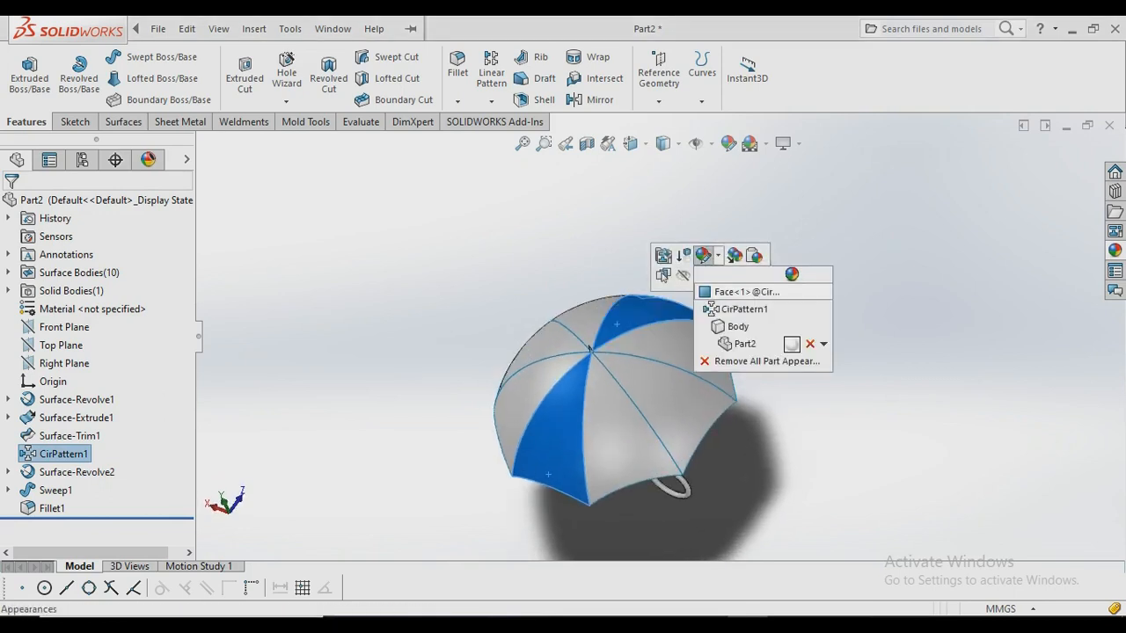
pyautogui.click(746, 292)
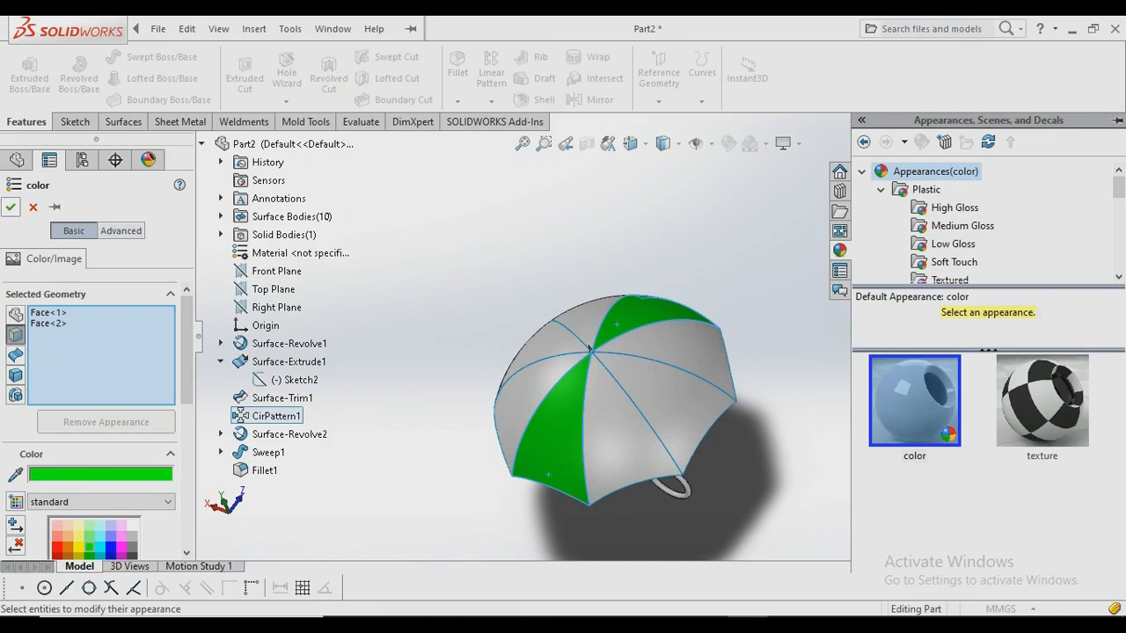
pyautogui.press('Return')
# Color the two opposite white canopy panels adjacent to the green ones magenta at face level.
pyautogui.click(590, 350)
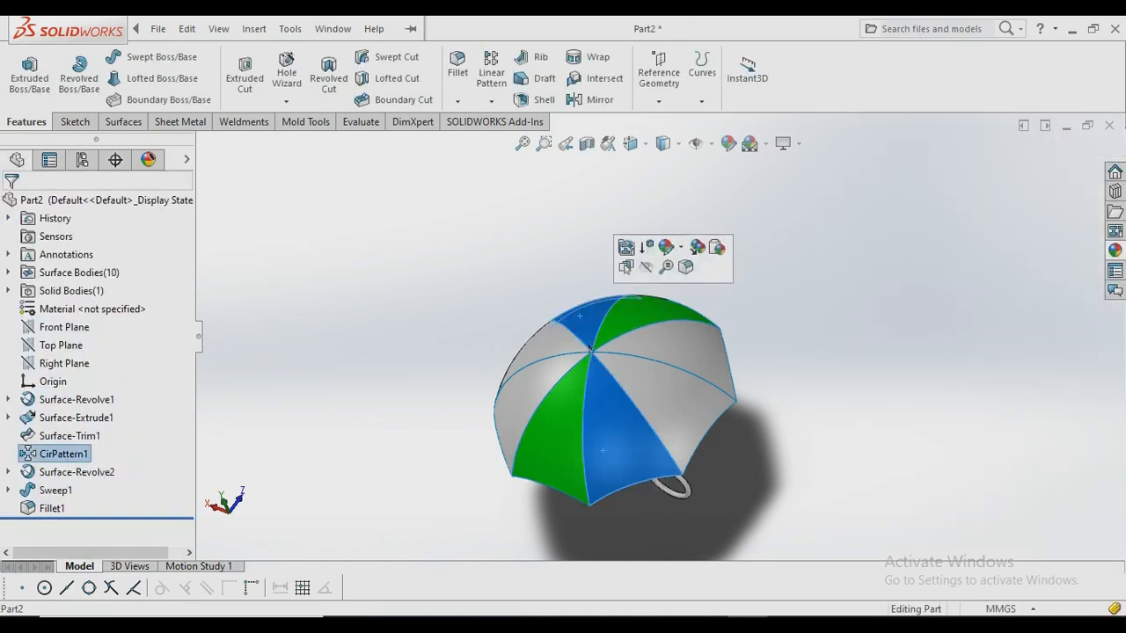
pyautogui.click(666, 247)
pyautogui.click(710, 284)
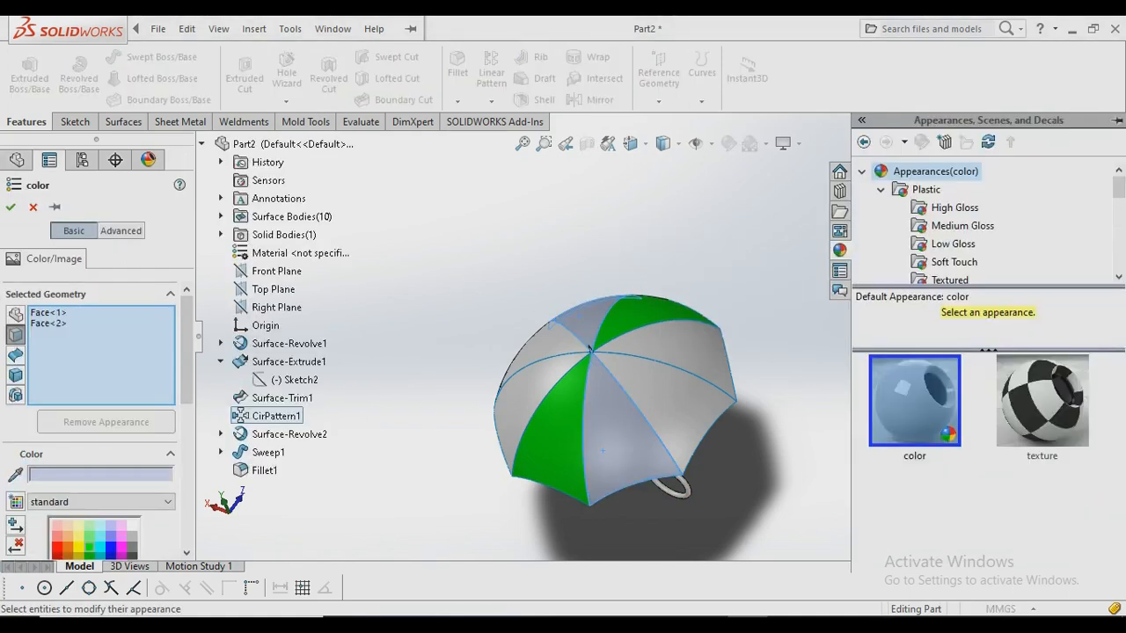
pyautogui.click(121, 547)
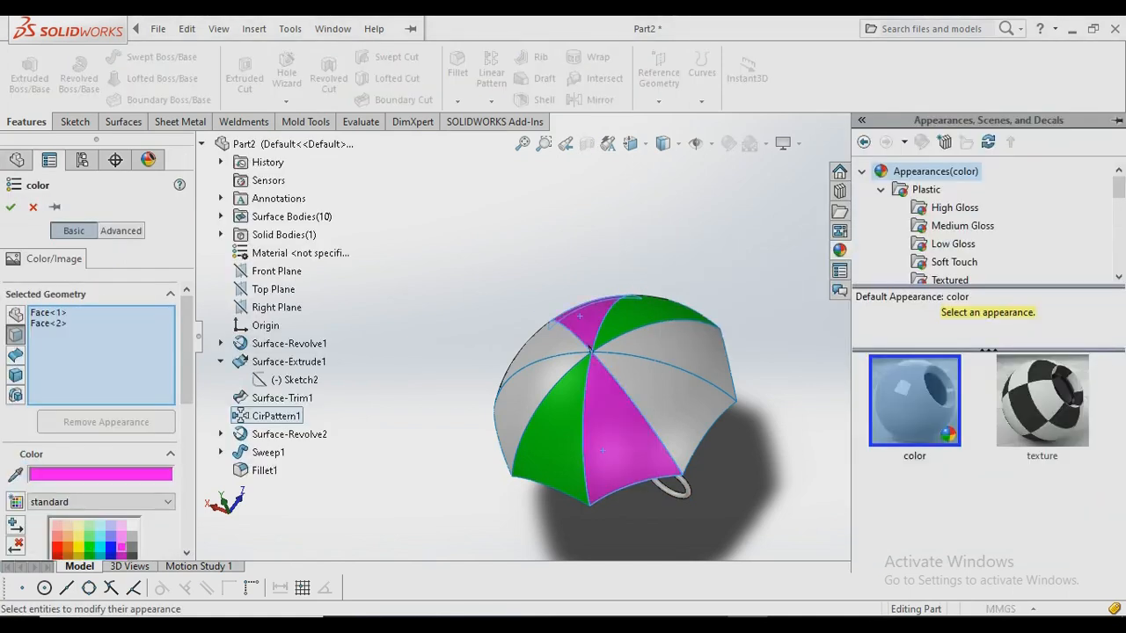
pyautogui.click(11, 207)
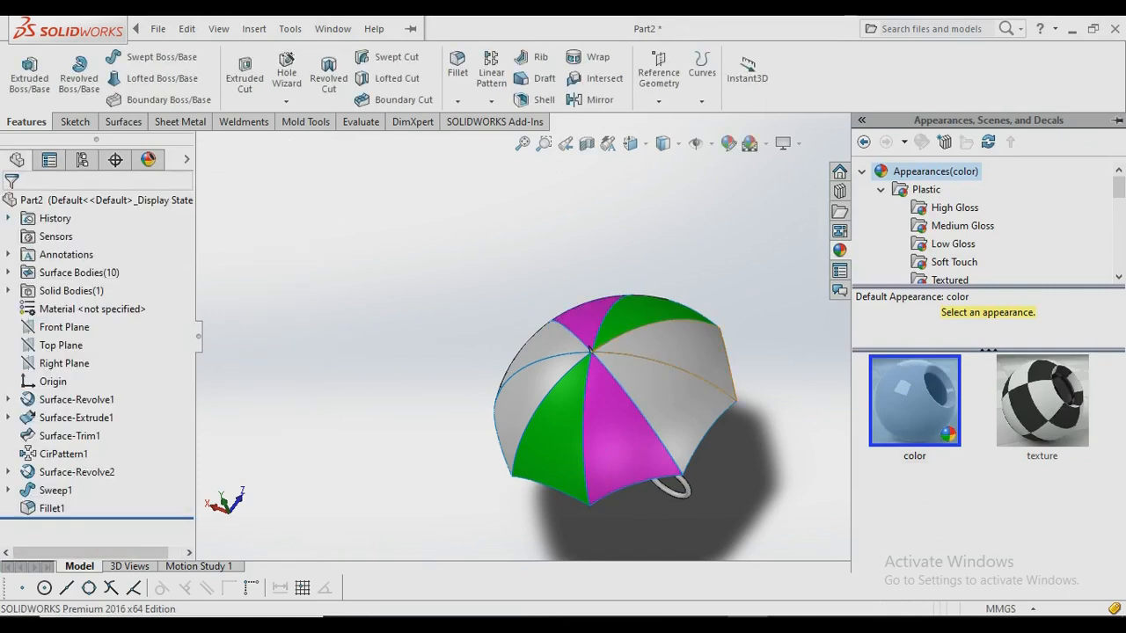
# Color the two white canopy panels flanking the far green-and-magenta pair yellow at face level.
pyautogui.click(587, 350)
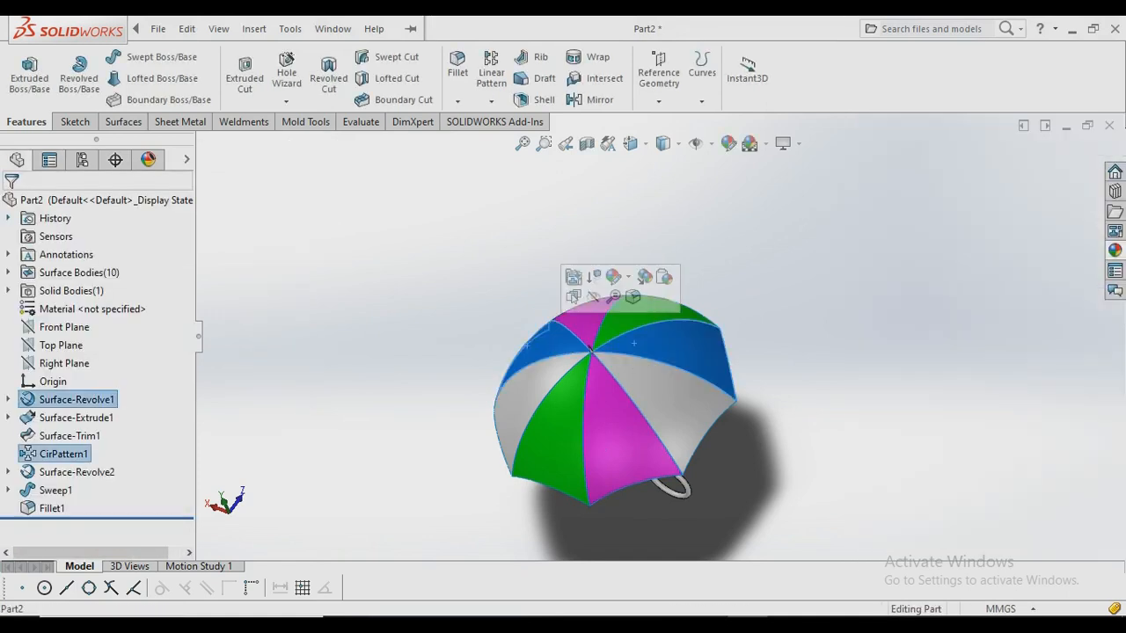
pyautogui.click(614, 278)
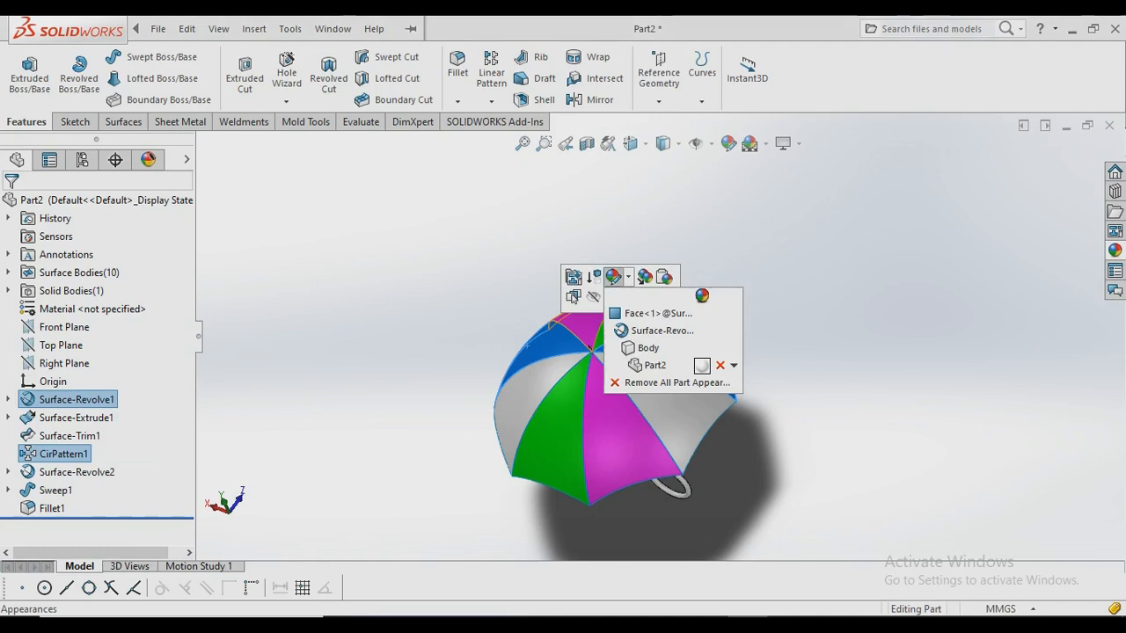
pyautogui.click(656, 314)
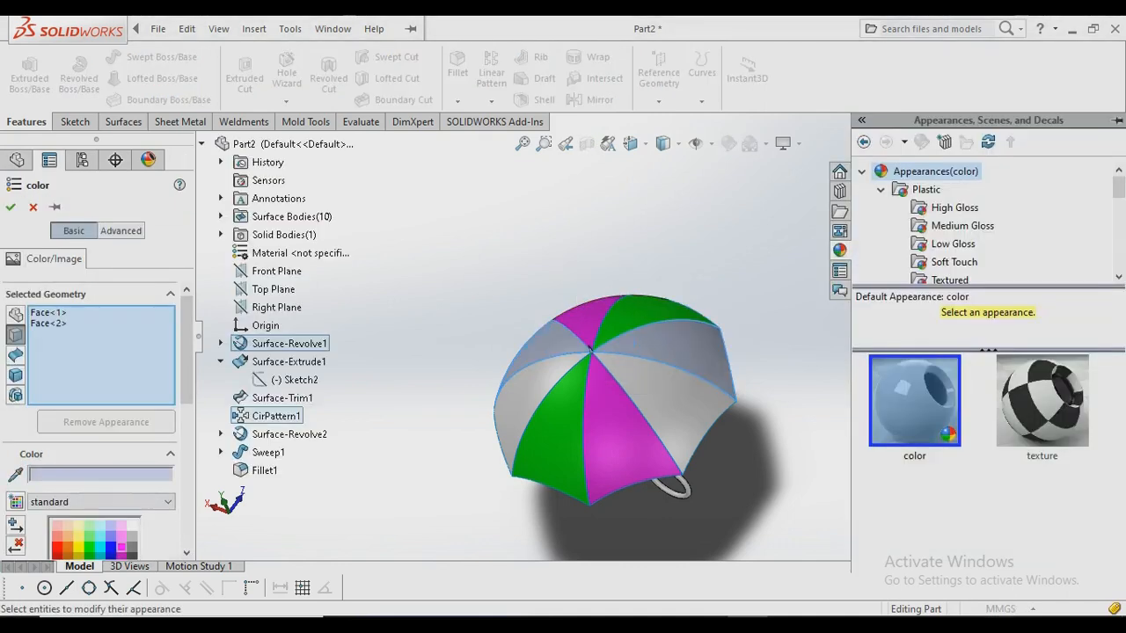
pyautogui.click(58, 548)
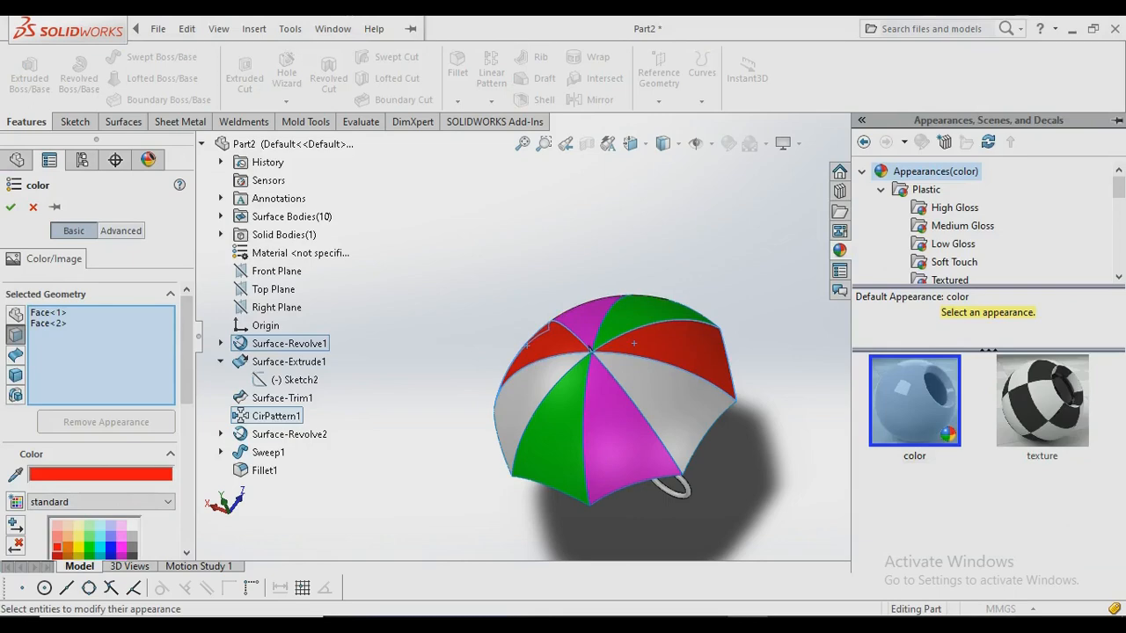
pyautogui.click(78, 547)
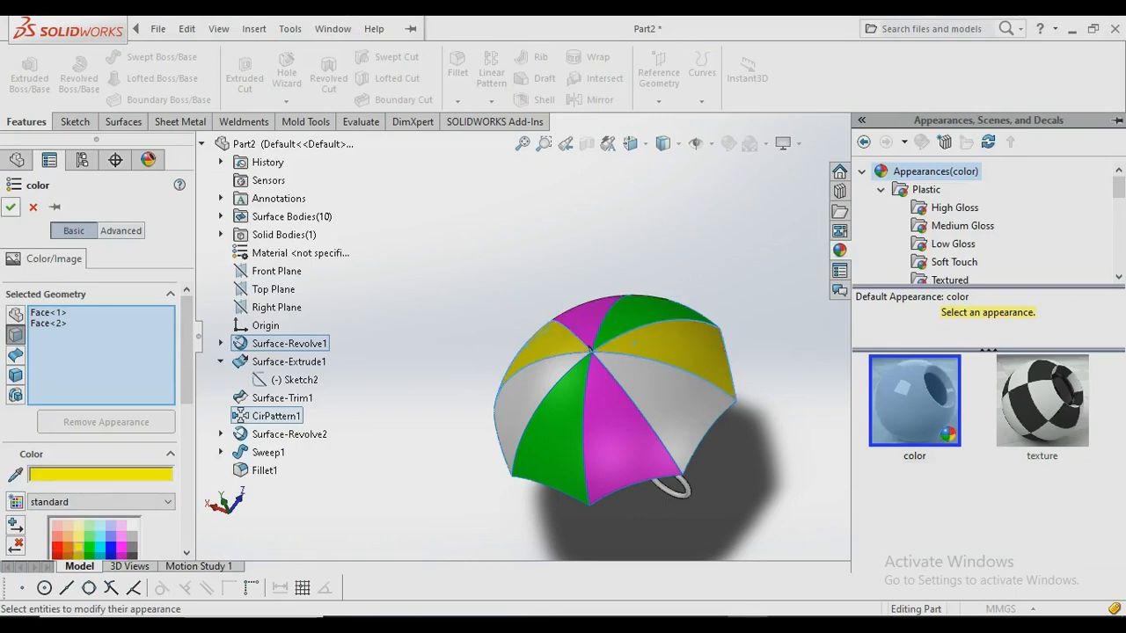
pyautogui.click(11, 208)
pyautogui.click(637, 391)
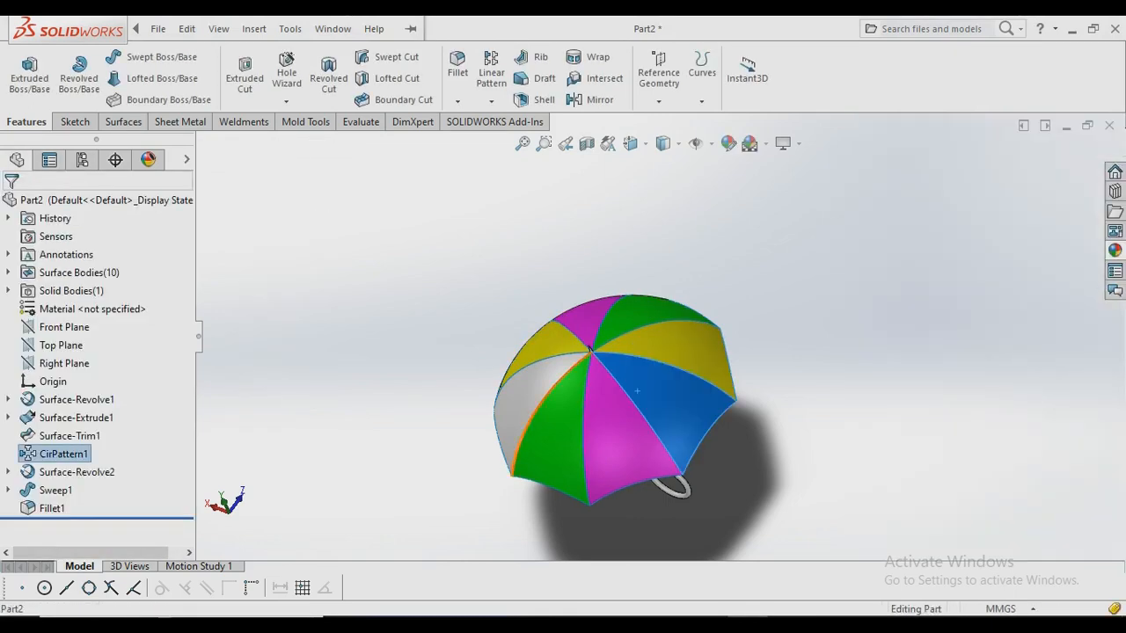
pyautogui.keyDown('ctrl'); pyautogui.click(530, 376); pyautogui.keyUp('ctrl')
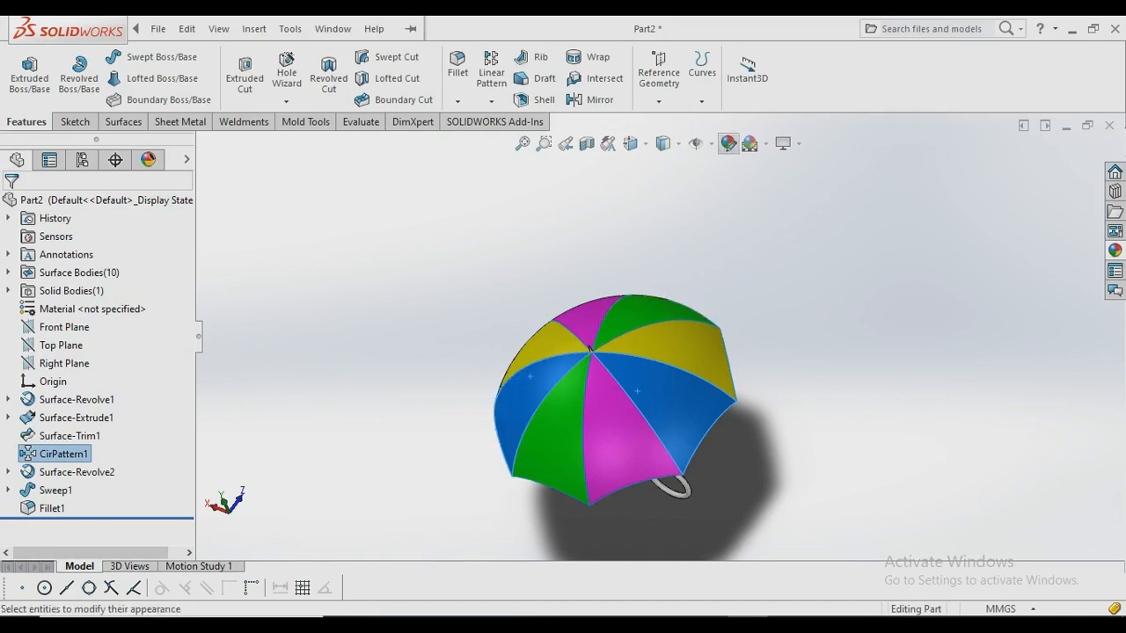
pyautogui.click(728, 144)
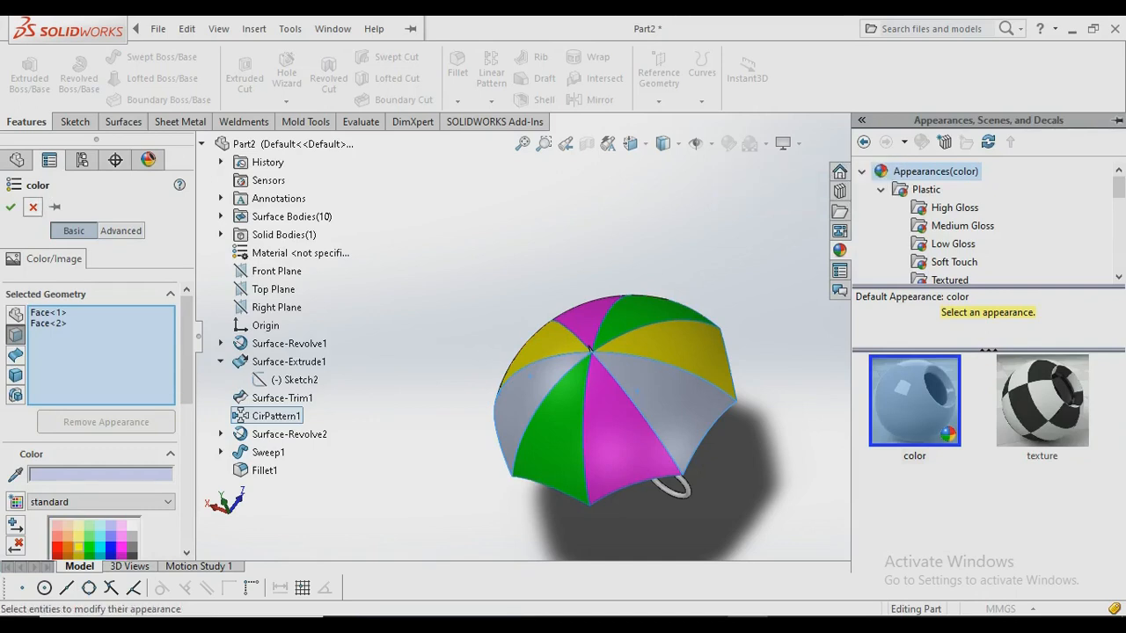
pyautogui.click(33, 207)
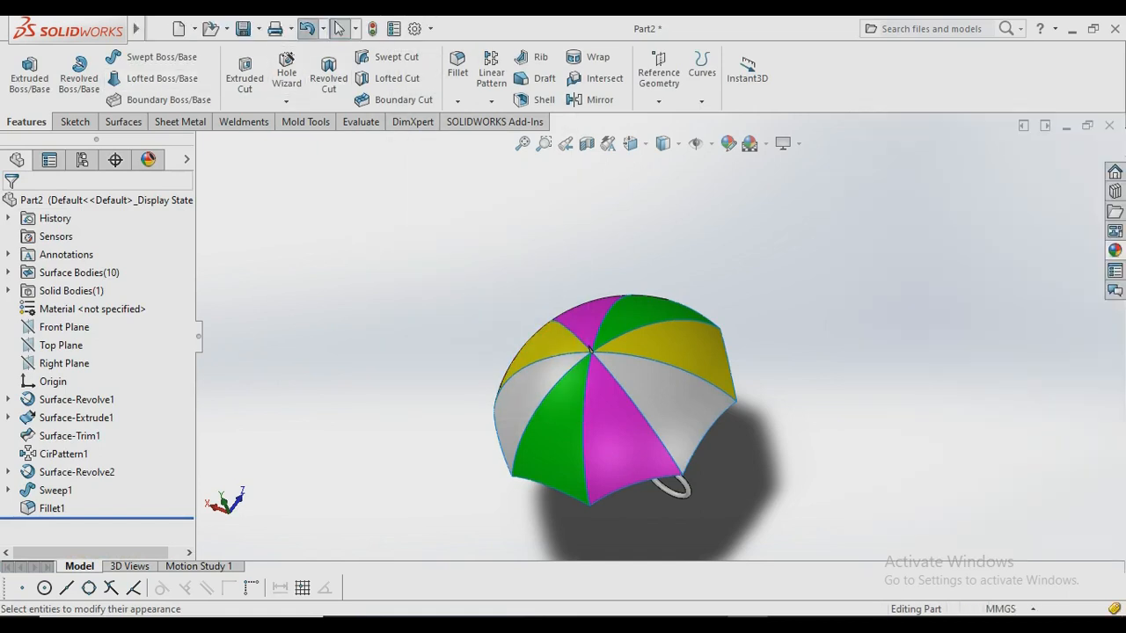
# Undo the green, magenta and yellow colorings of the canopy panels.
pyautogui.hotkey('ctrl', 'z')
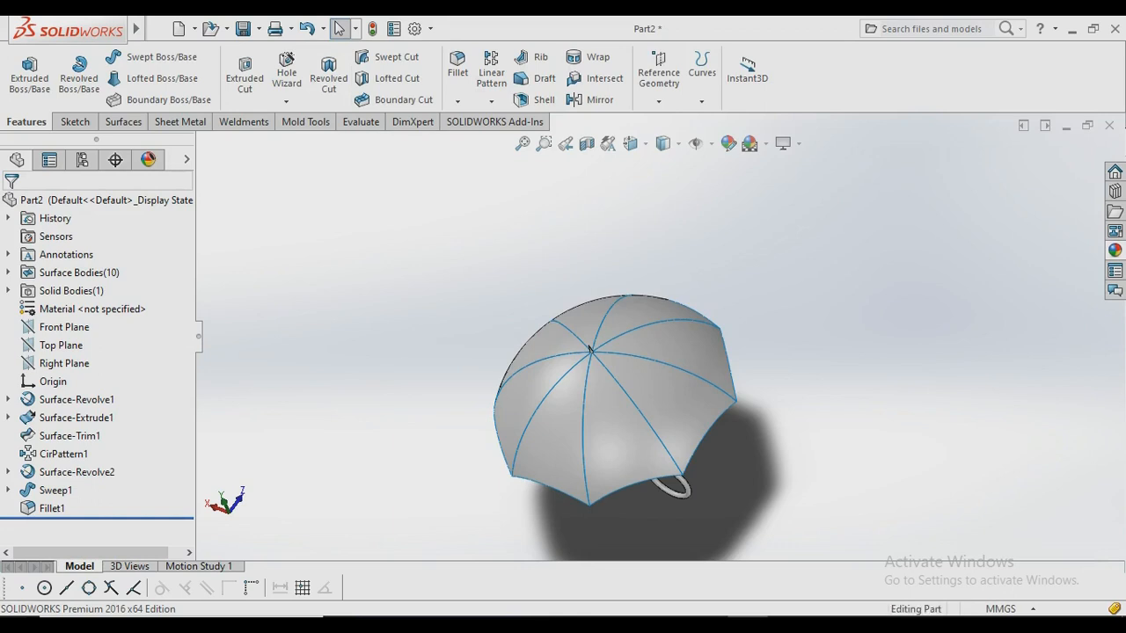
pyautogui.hotkey('ctrl', 'z')
pyautogui.moveTo(589, 350); pyautogui.dragTo(574, 332, button='middle')
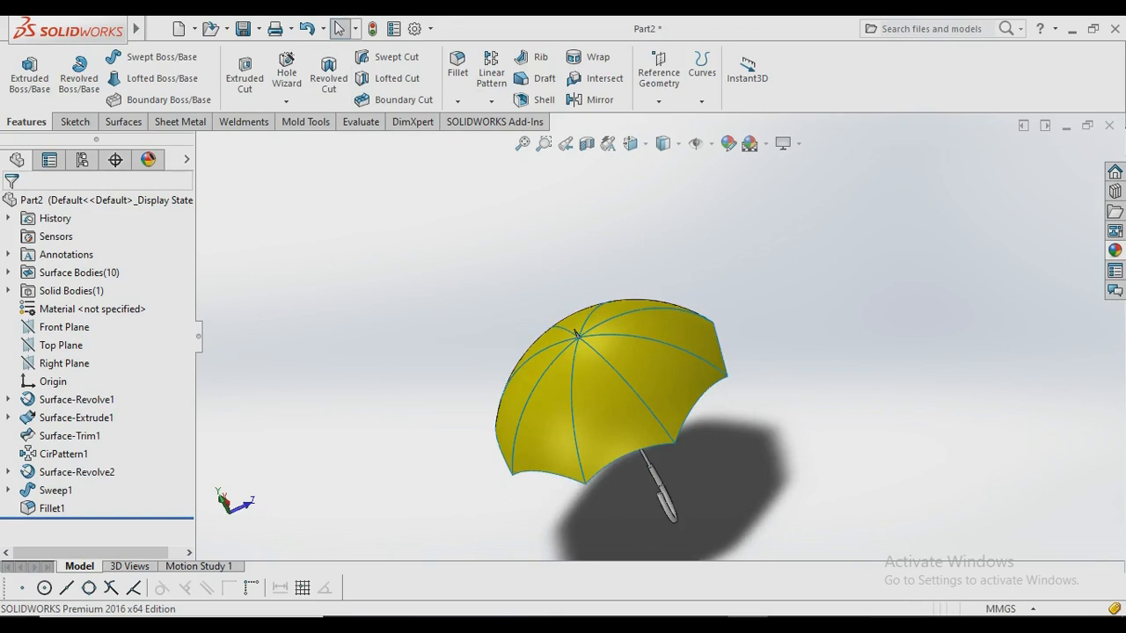
pyautogui.hotkey('ctrl', 'z')
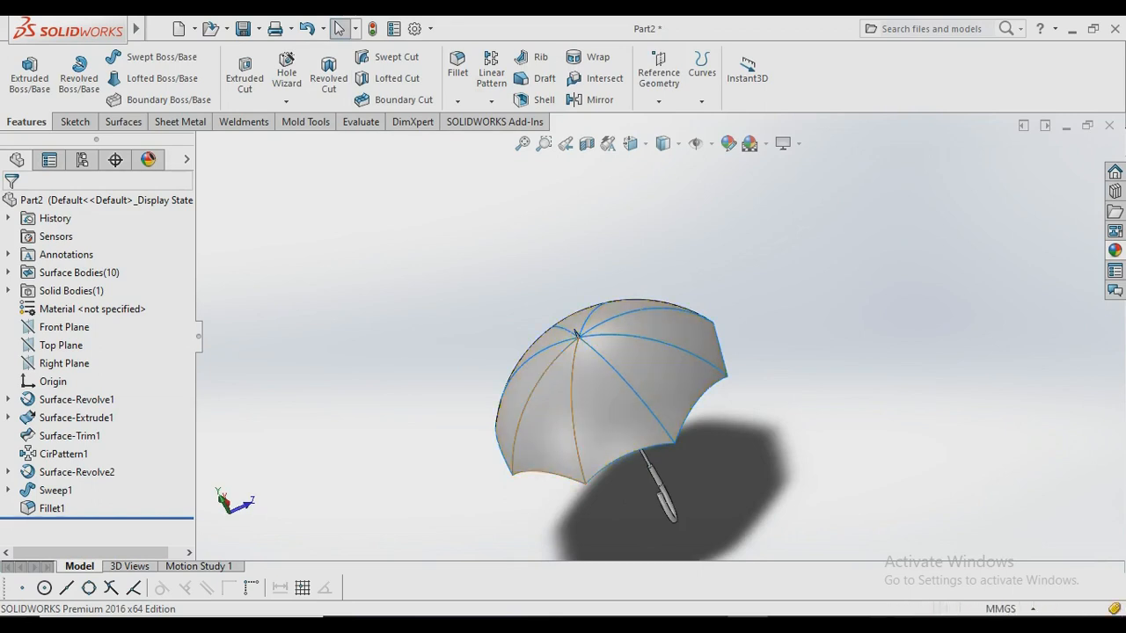
# Color two opposite white canopy panels magenta by changing the appearance of their faces.
pyautogui.click(535, 423)
pyautogui.keyDown('ctrl'); pyautogui.click(575, 333); pyautogui.keyUp('ctrl')
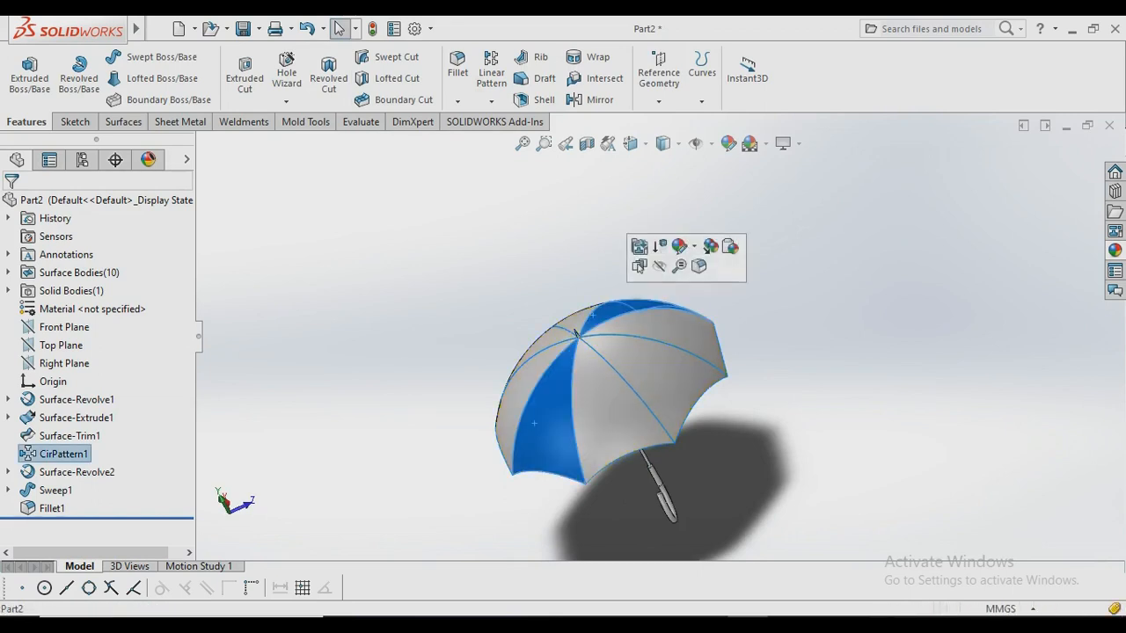
pyautogui.click(680, 247)
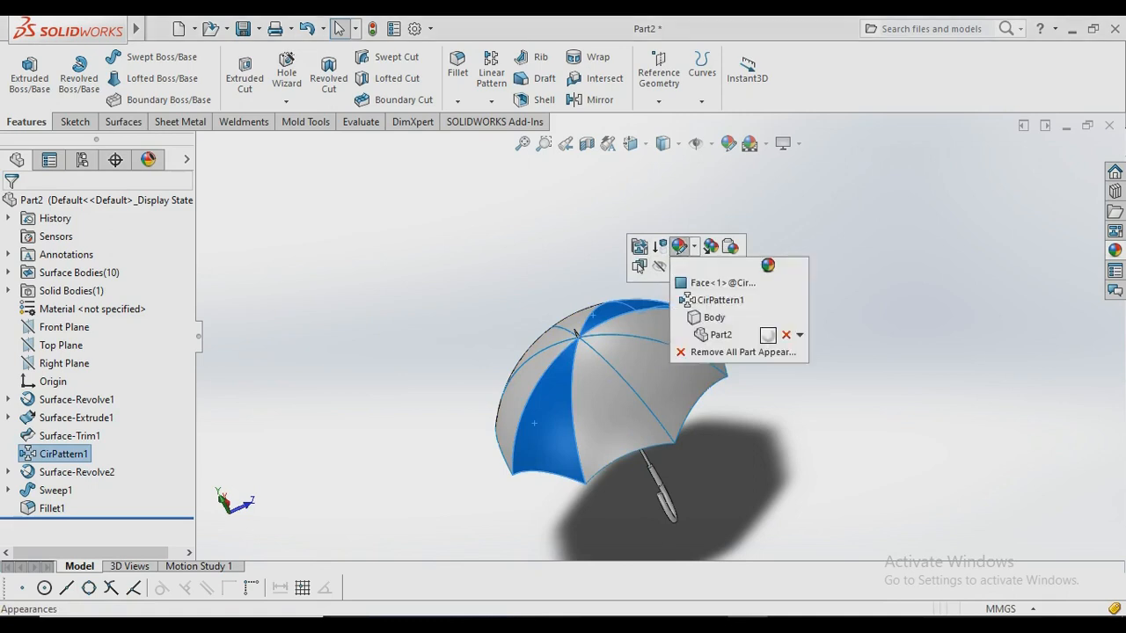
pyautogui.click(700, 281)
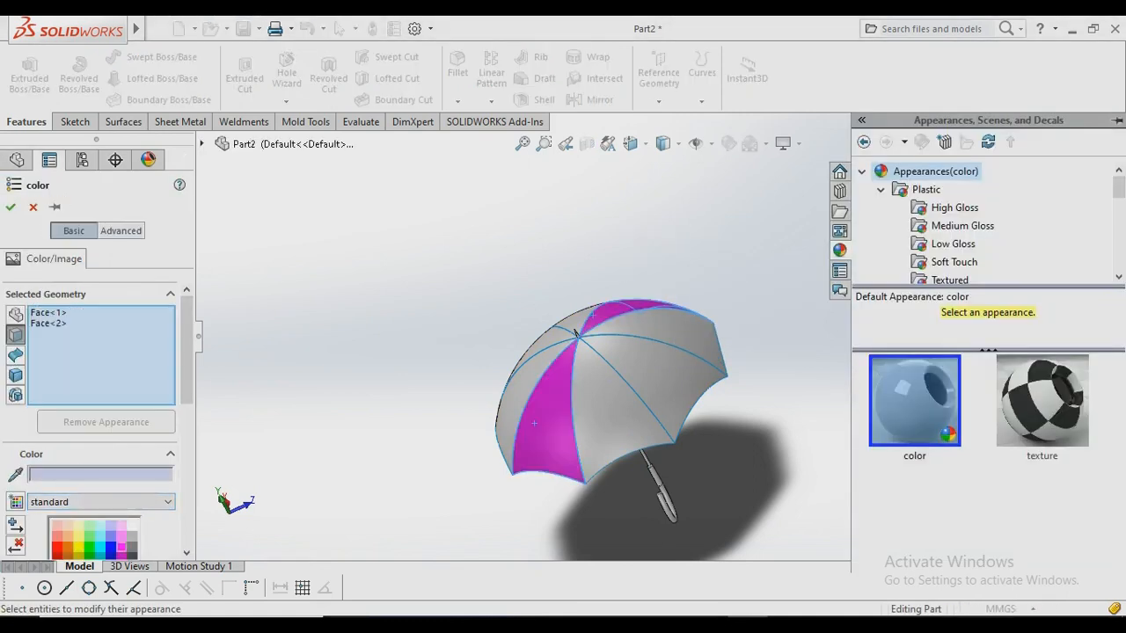
pyautogui.click(10, 207)
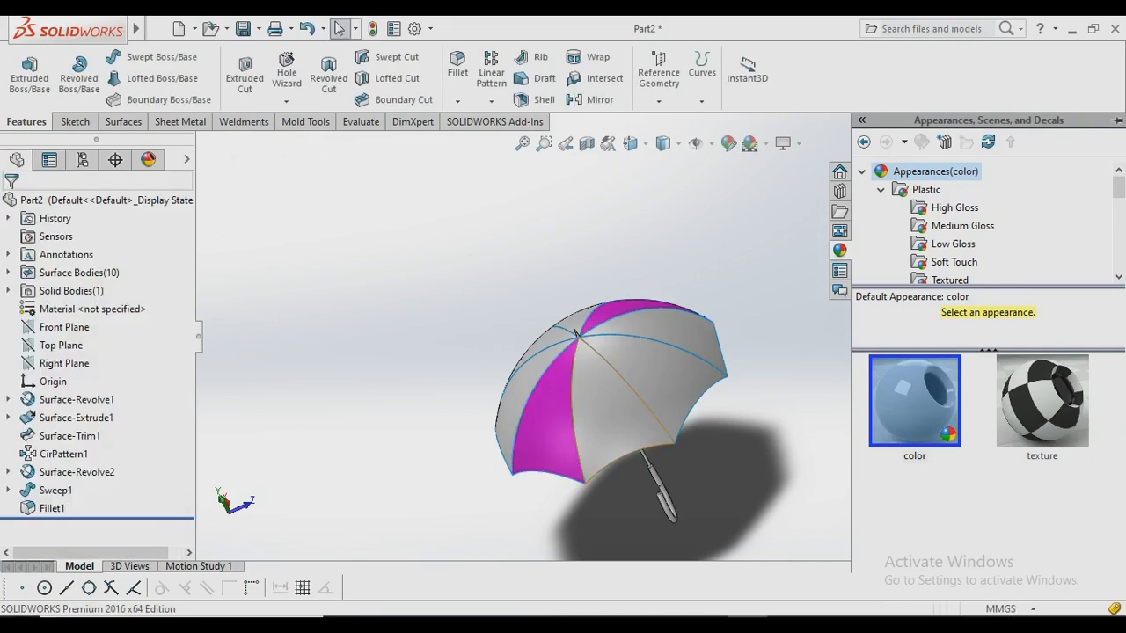
# Color the two opposite white panels next to the magenta ones green at face level.
pyautogui.click(578, 386)
pyautogui.click(576, 332)
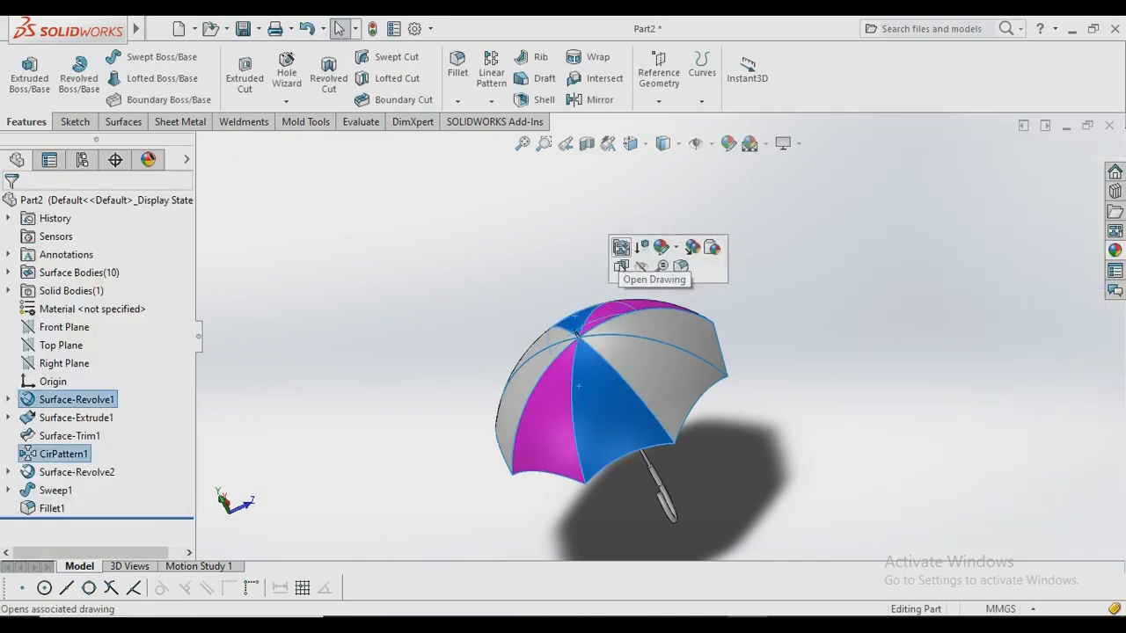
pyautogui.click(661, 248)
pyautogui.click(706, 284)
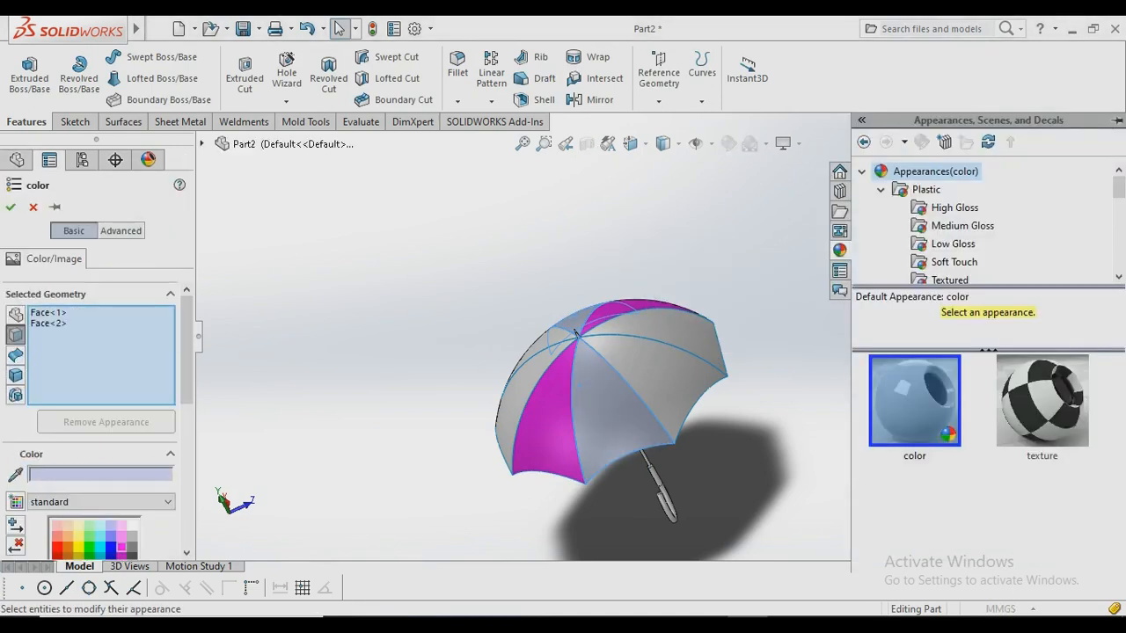
pyautogui.click(89, 548)
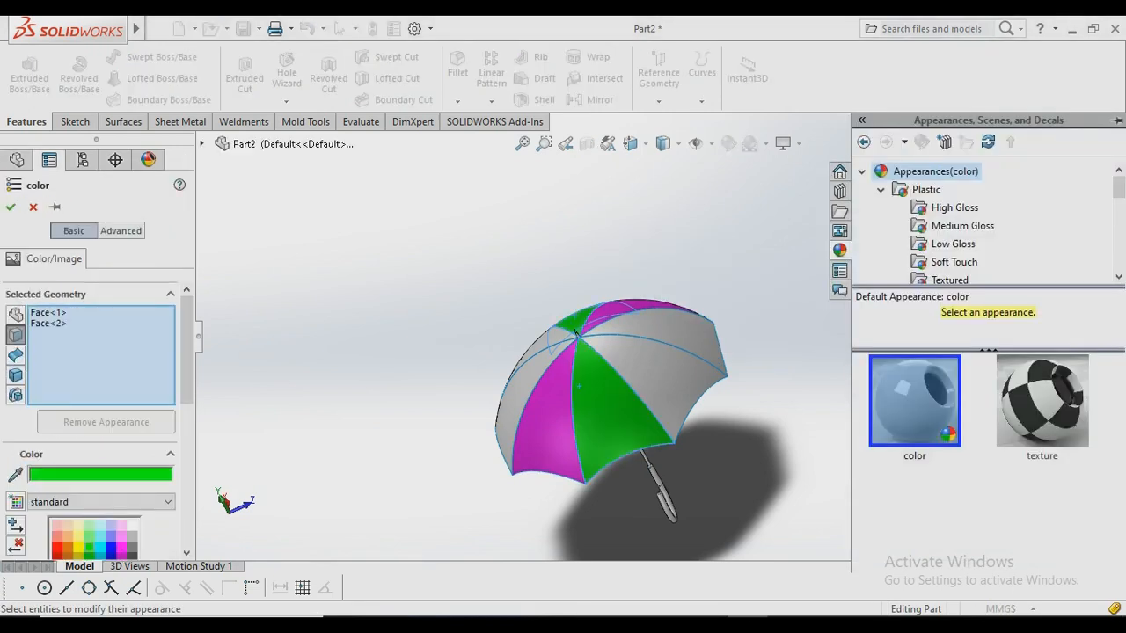
pyautogui.click(10, 208)
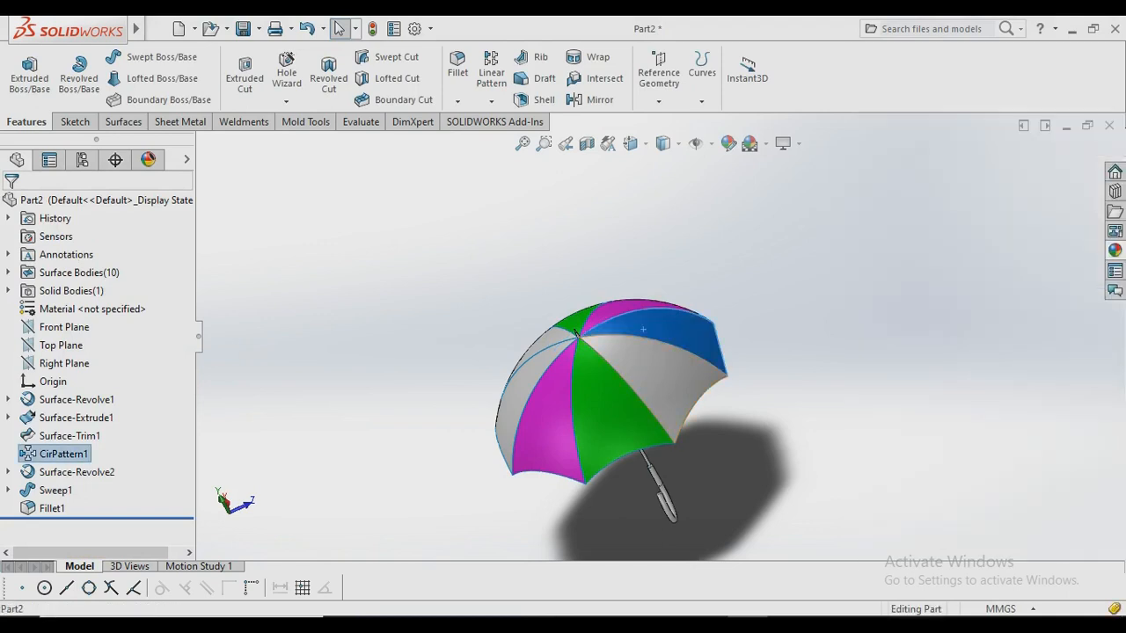
# Color the two opposite white panels on the other side of the magenta ones blue at face level.
pyautogui.moveTo(577, 332); pyautogui.dragTo(683, 359, button='middle')
pyautogui.click(588, 398)
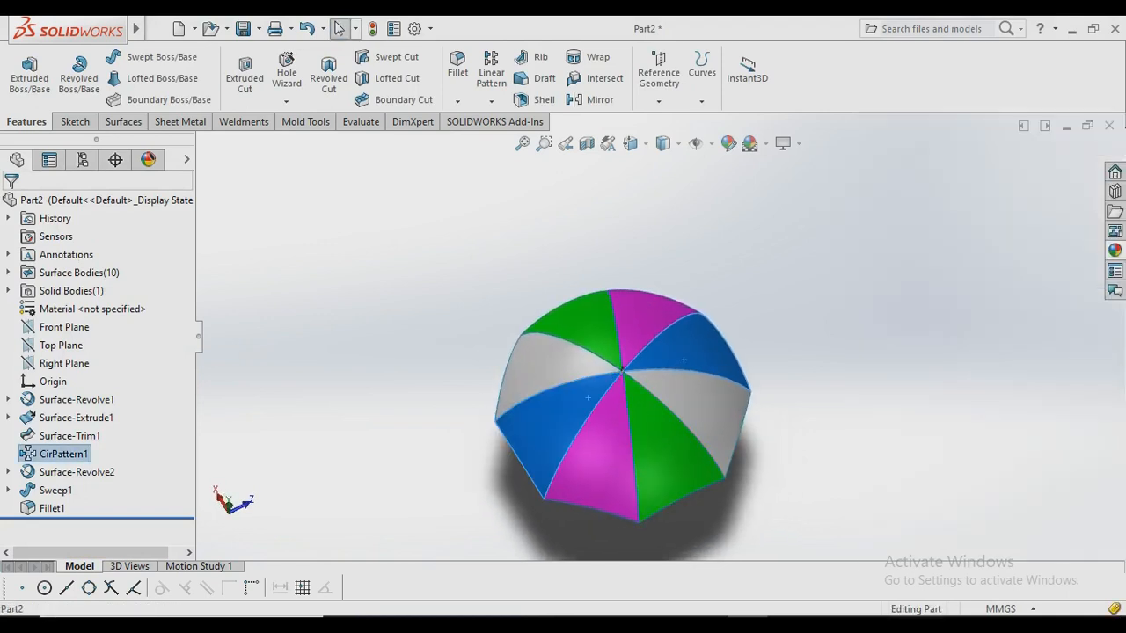
pyautogui.click(674, 328)
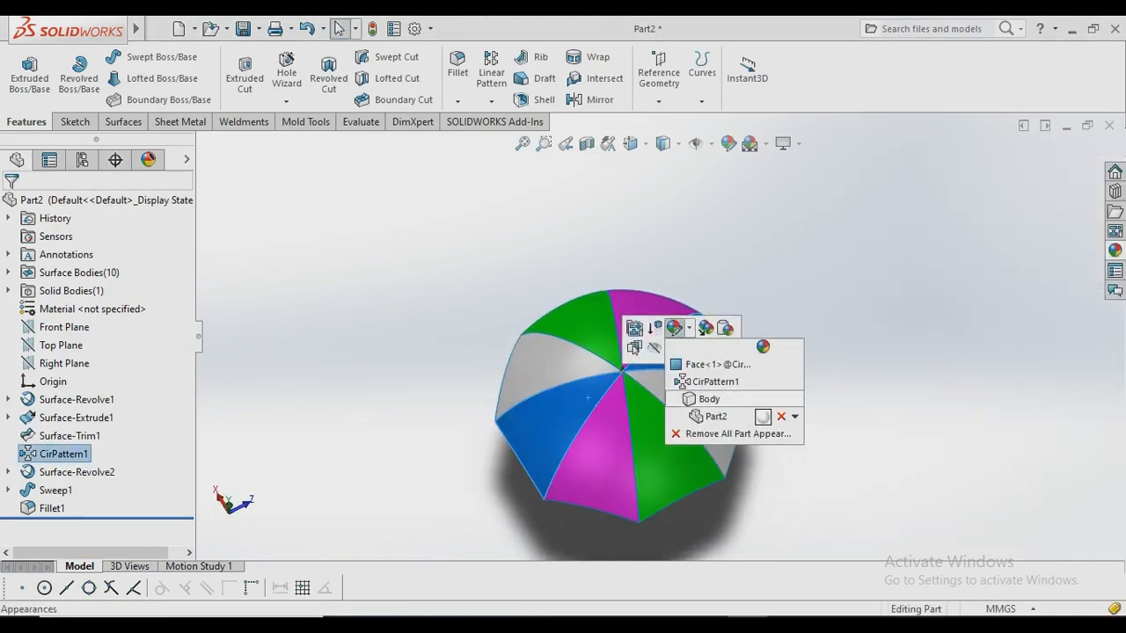
pyautogui.click(717, 365)
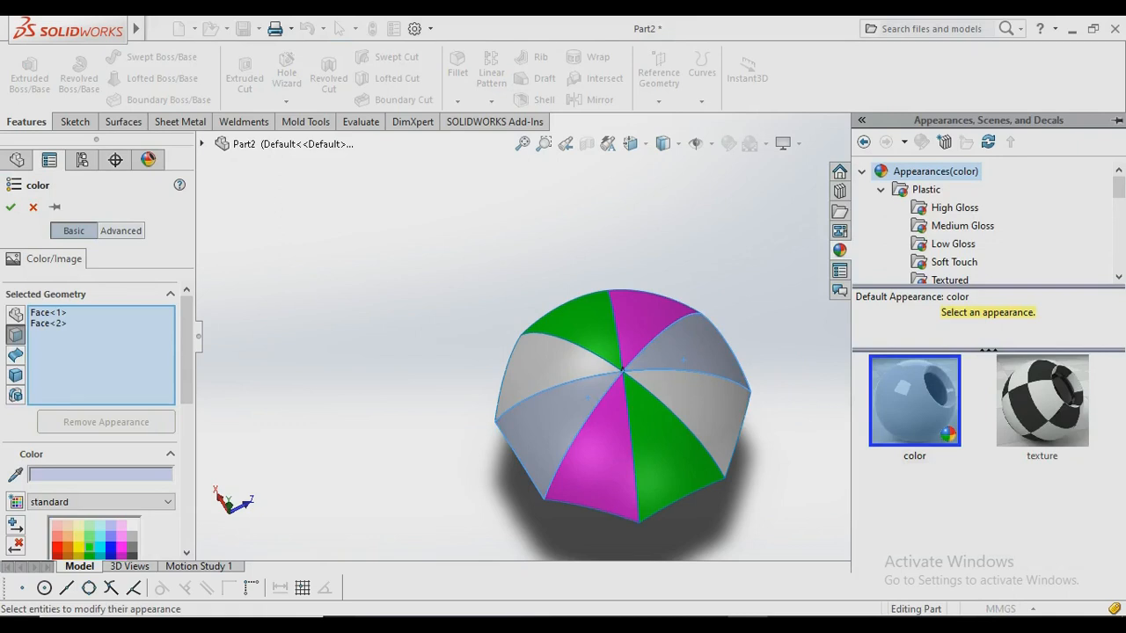
pyautogui.click(110, 547)
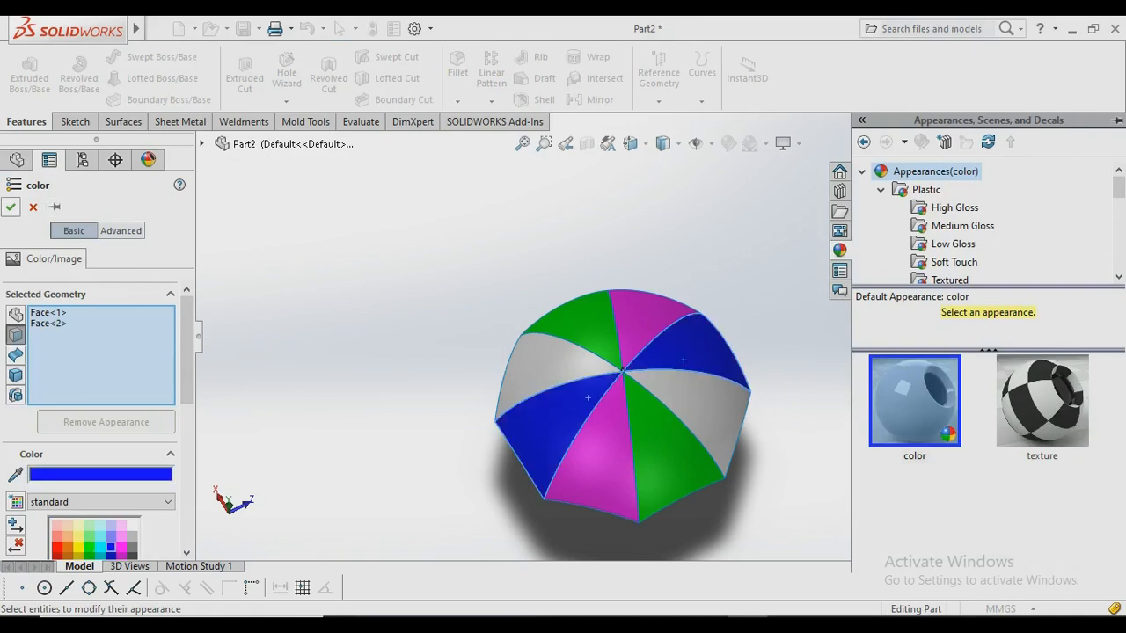
pyautogui.click(11, 206)
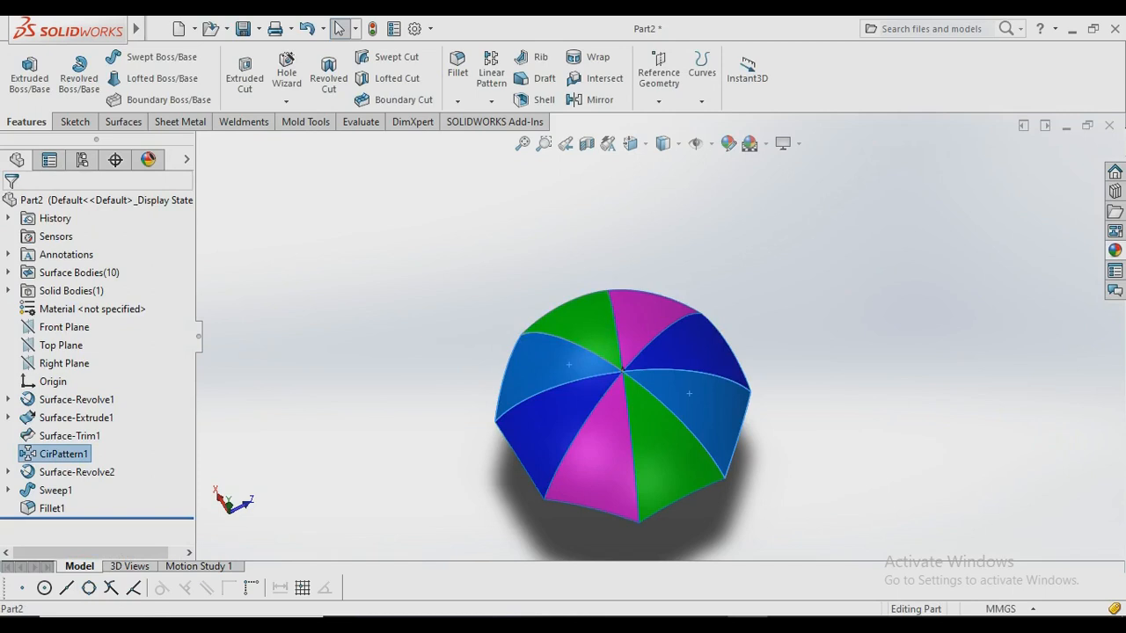
# Color the two remaining white canopy panels, between the green and blue ones, orange at face level.
pyautogui.click(729, 144)
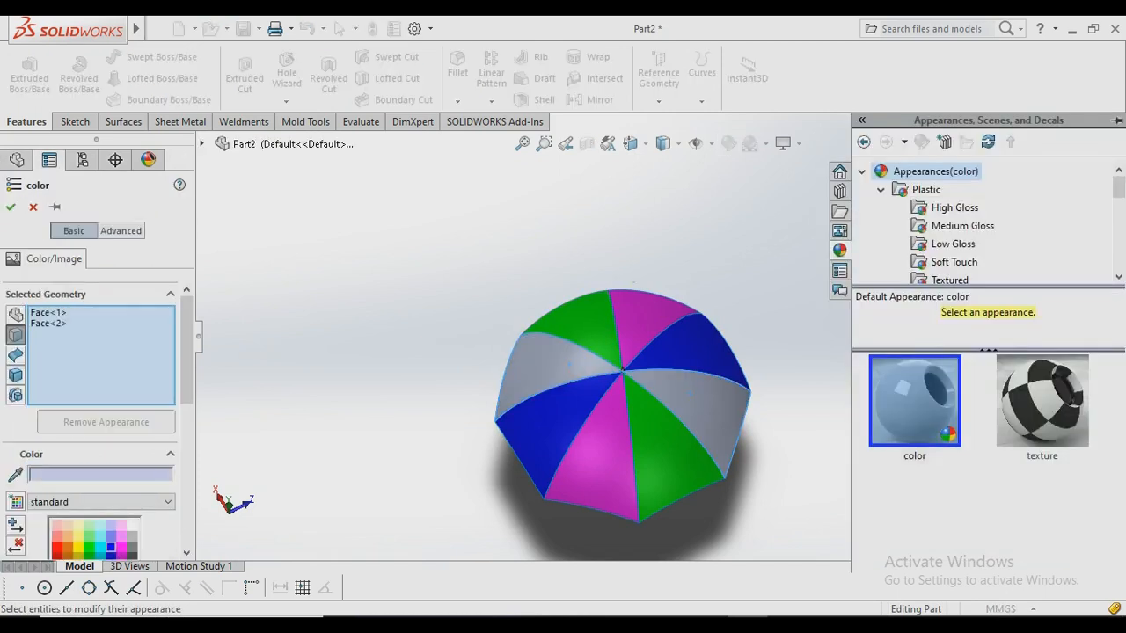
pyautogui.scroll(-3, 121, 478)
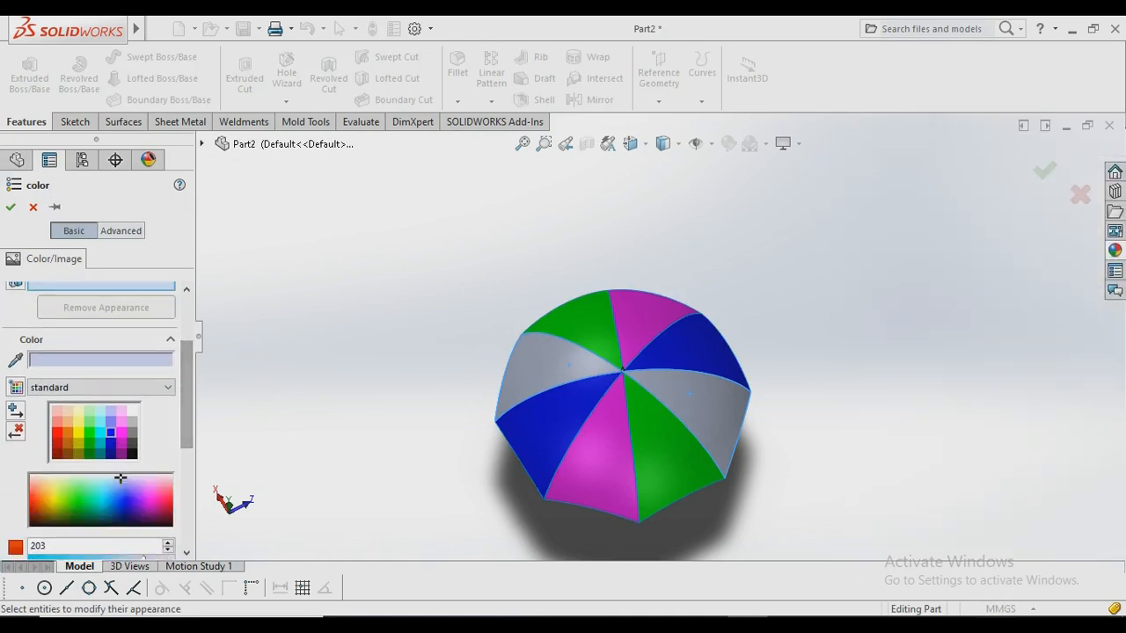
pyautogui.click(40, 498)
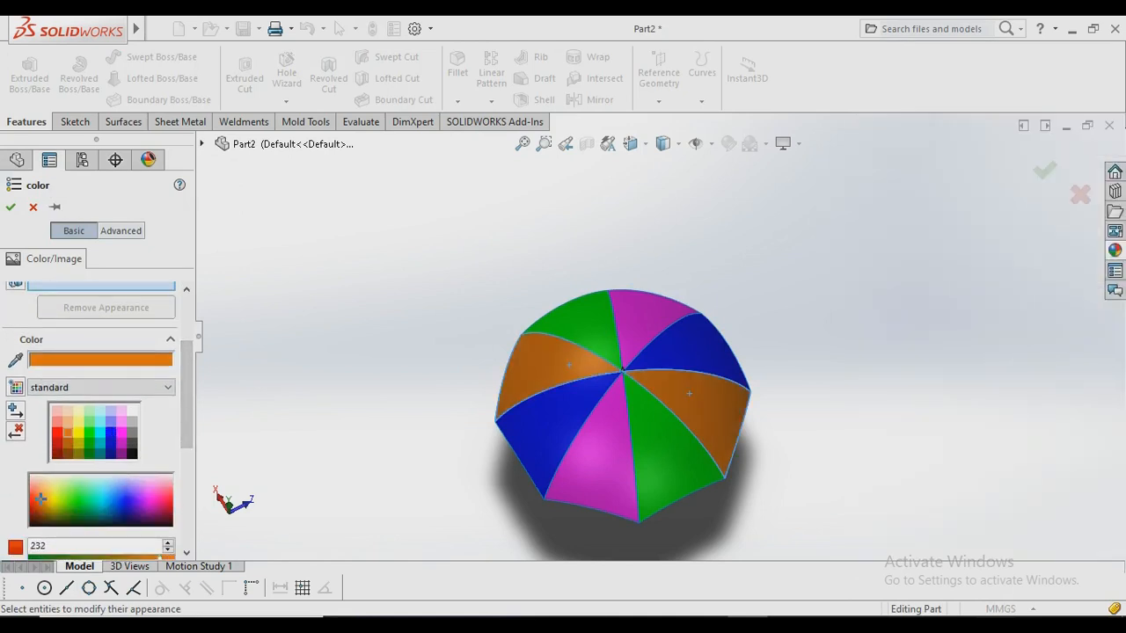
pyautogui.moveTo(616, 422); pyautogui.dragTo(649, 327, button='middle')
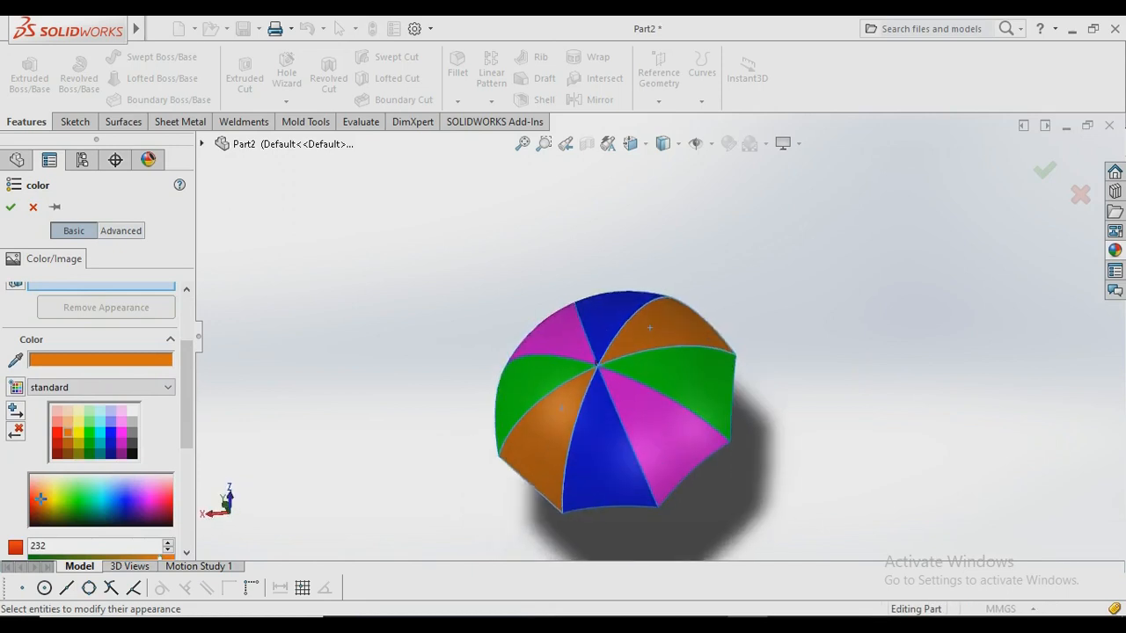
pyautogui.click(11, 207)
# Color the umbrella shaft, feature Surface-Revolve2, black at feature level.
pyautogui.moveTo(581, 396); pyautogui.dragTo(501, 304, button='middle')
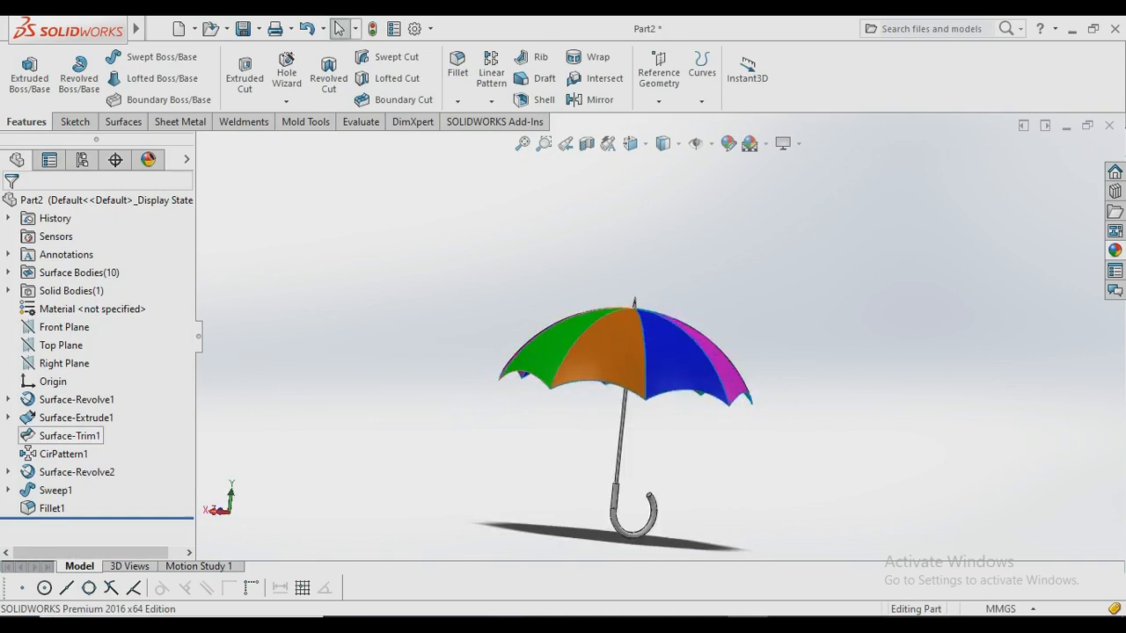
pyautogui.click(76, 400)
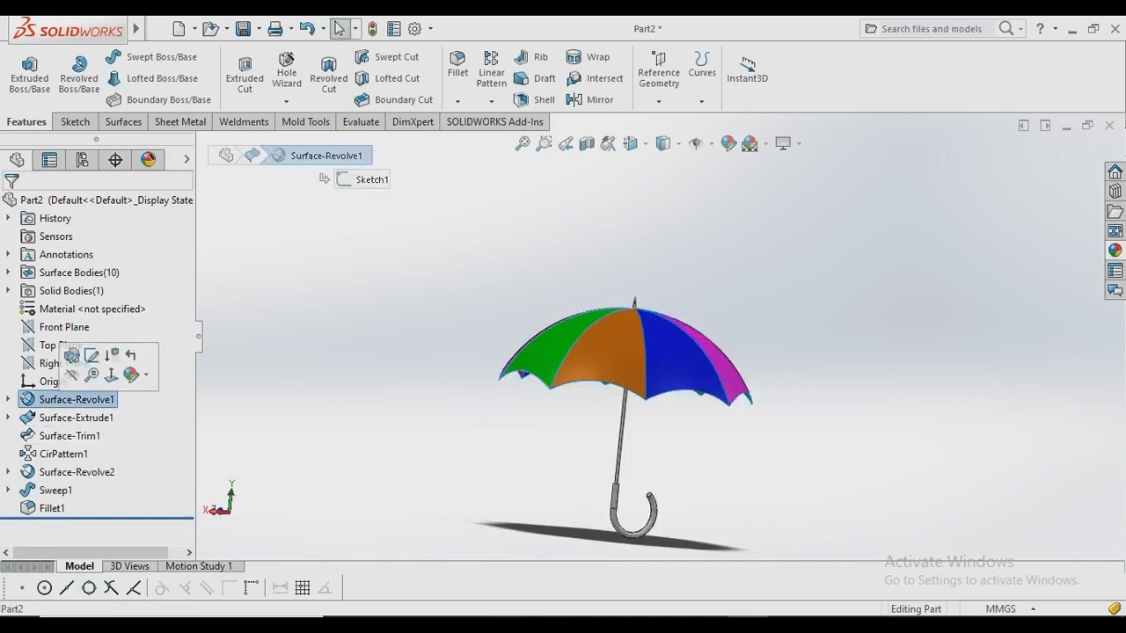
pyautogui.click(76, 472)
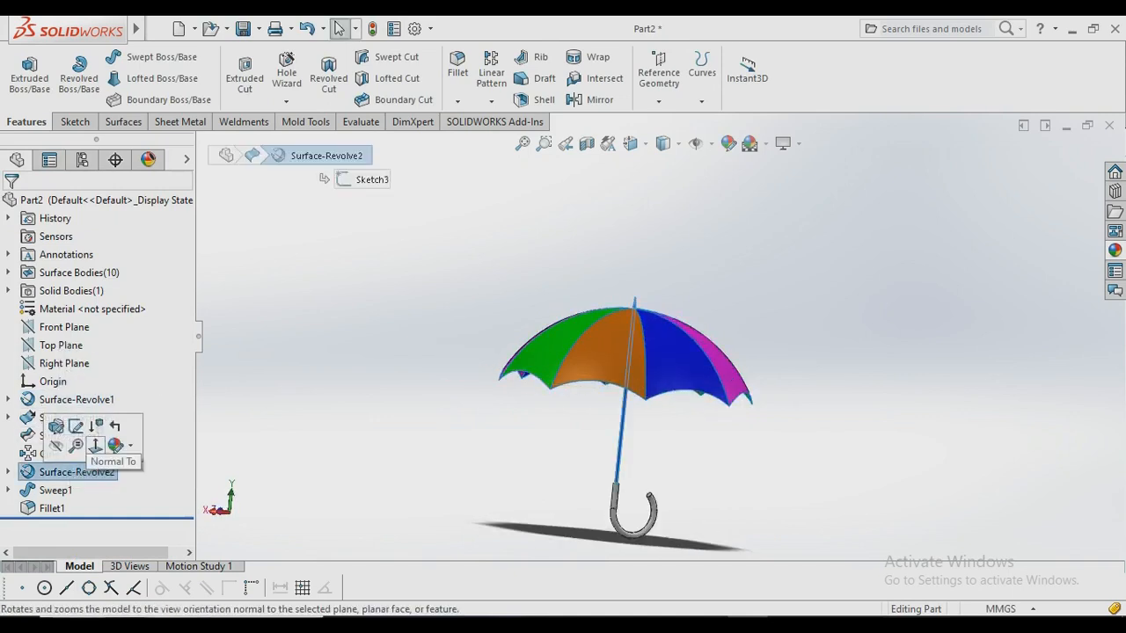
pyautogui.click(115, 445)
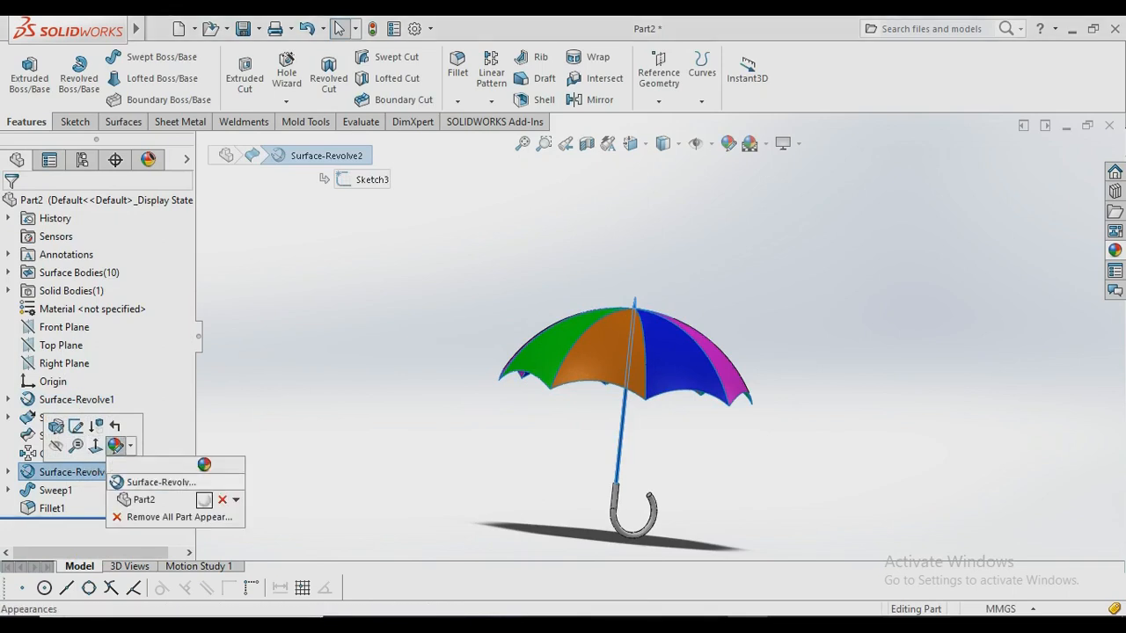
pyautogui.click(161, 482)
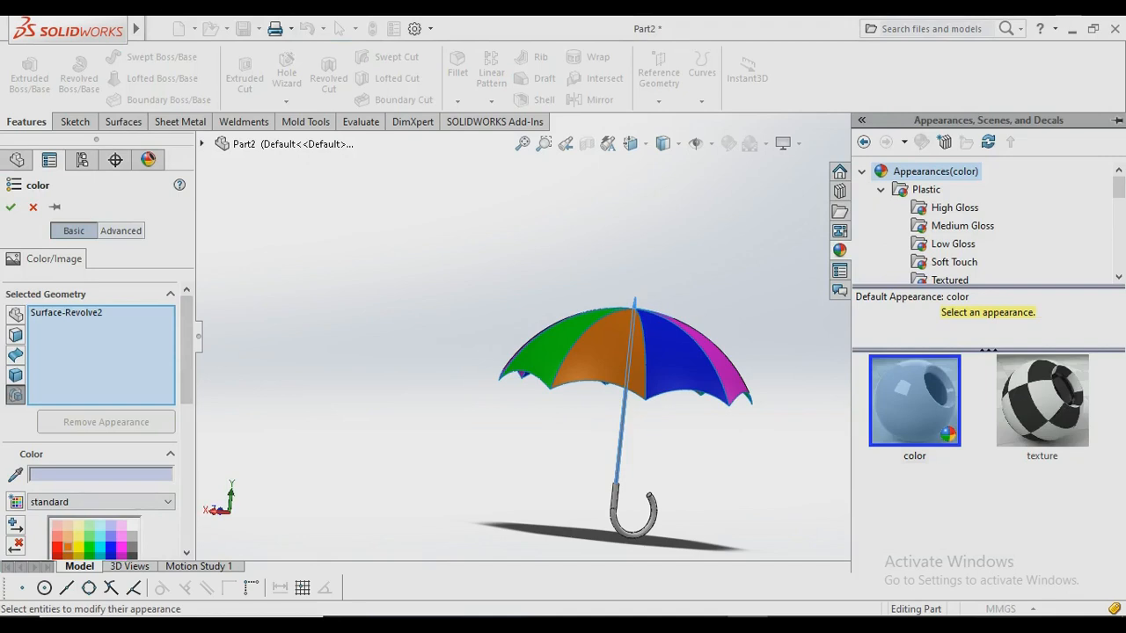
pyautogui.scroll(-3, 120, 508)
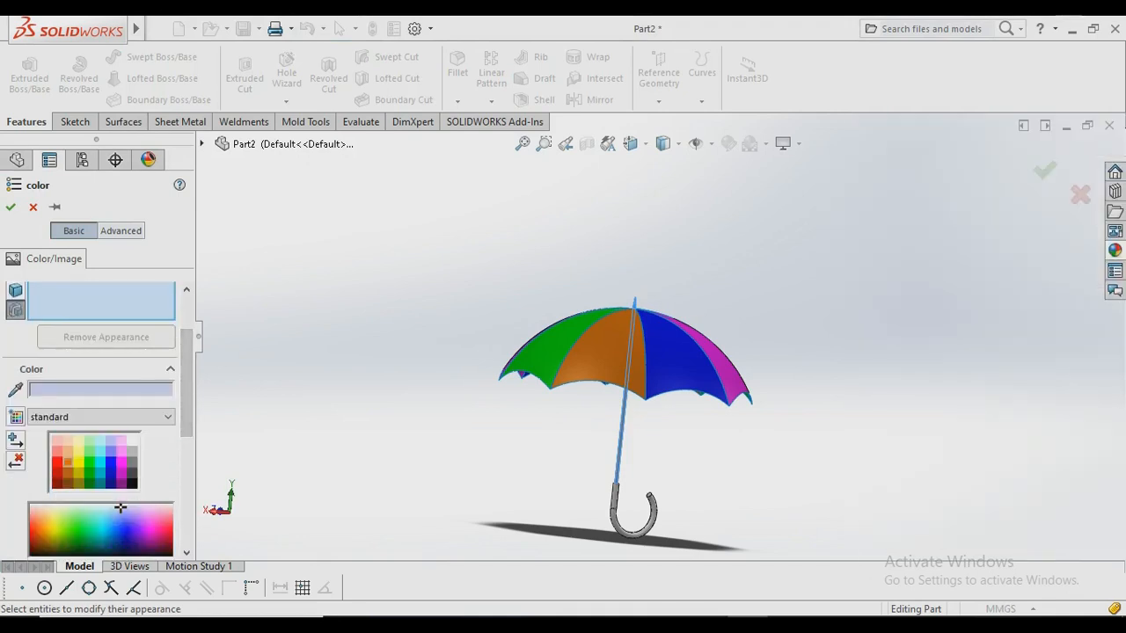
pyautogui.click(132, 483)
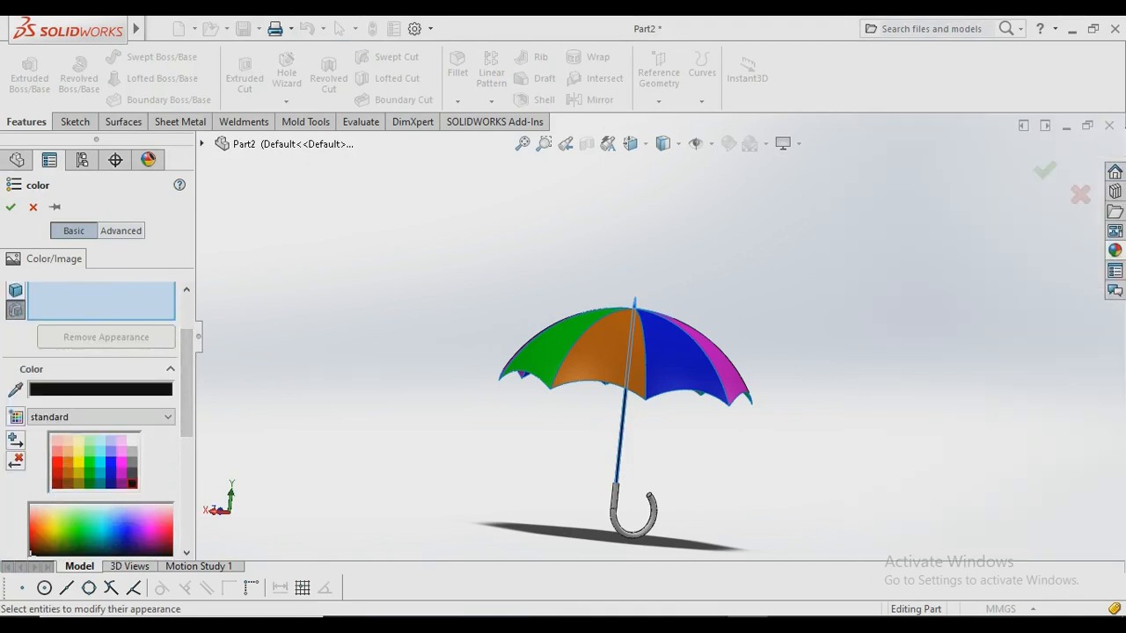
pyautogui.click(10, 207)
# Color the hook handle, feature Sweep1, black at feature level using the standard color swatches.
pyautogui.scroll(-5, 623, 479)
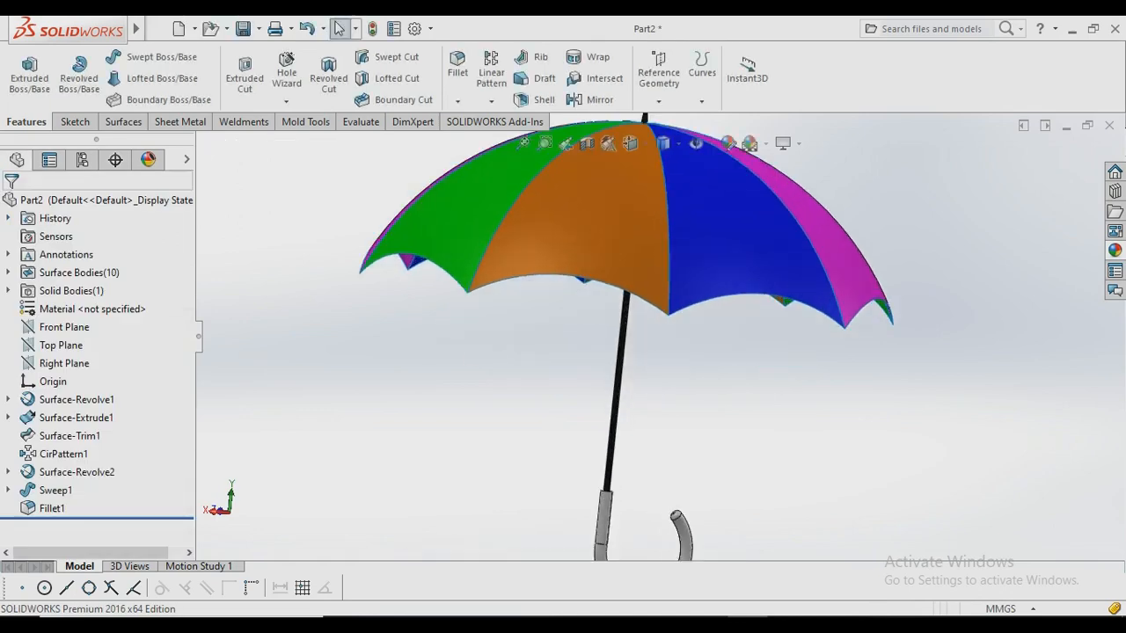
pyautogui.scroll(4, 658, 334)
pyautogui.moveTo(658, 334); pyautogui.dragTo(290, 317, button='middle')
pyautogui.click(47, 491)
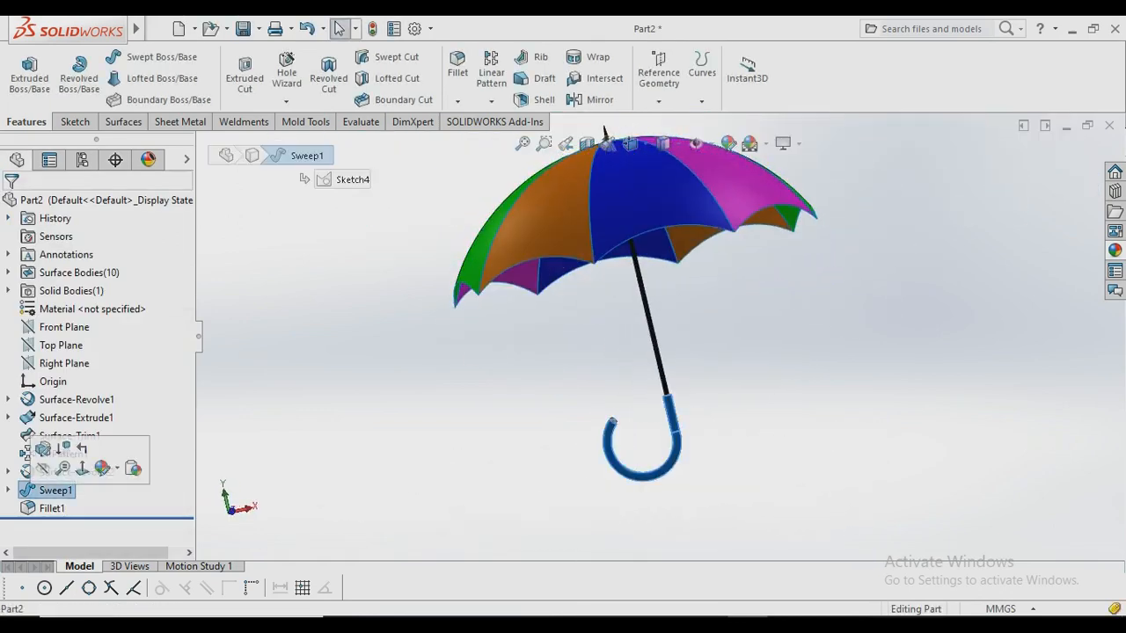
pyautogui.click(103, 469)
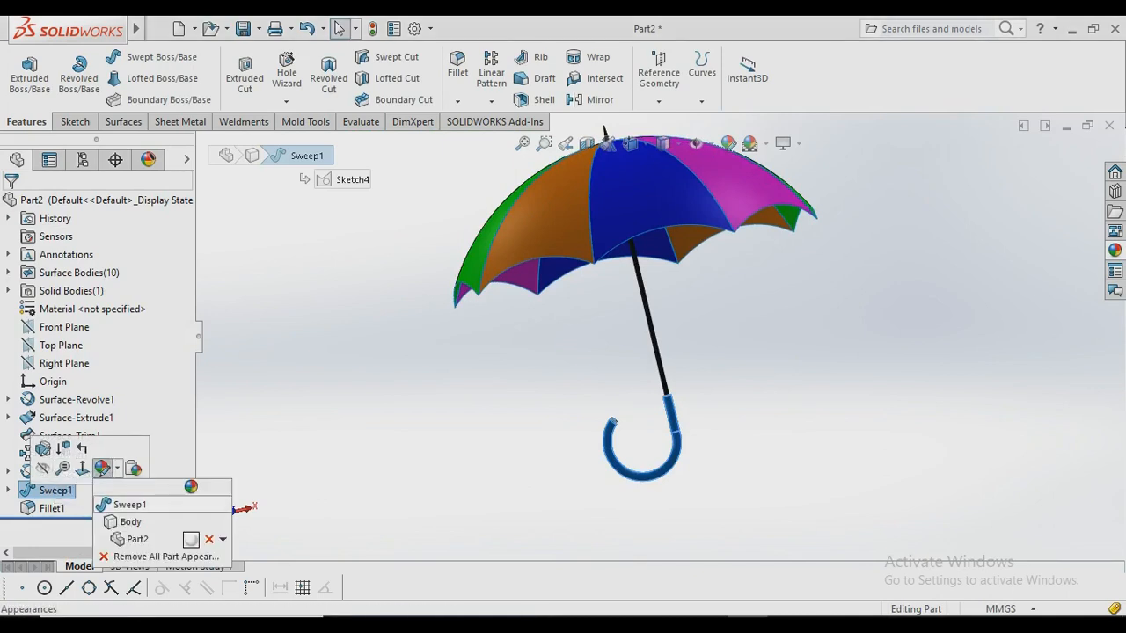
pyautogui.click(131, 505)
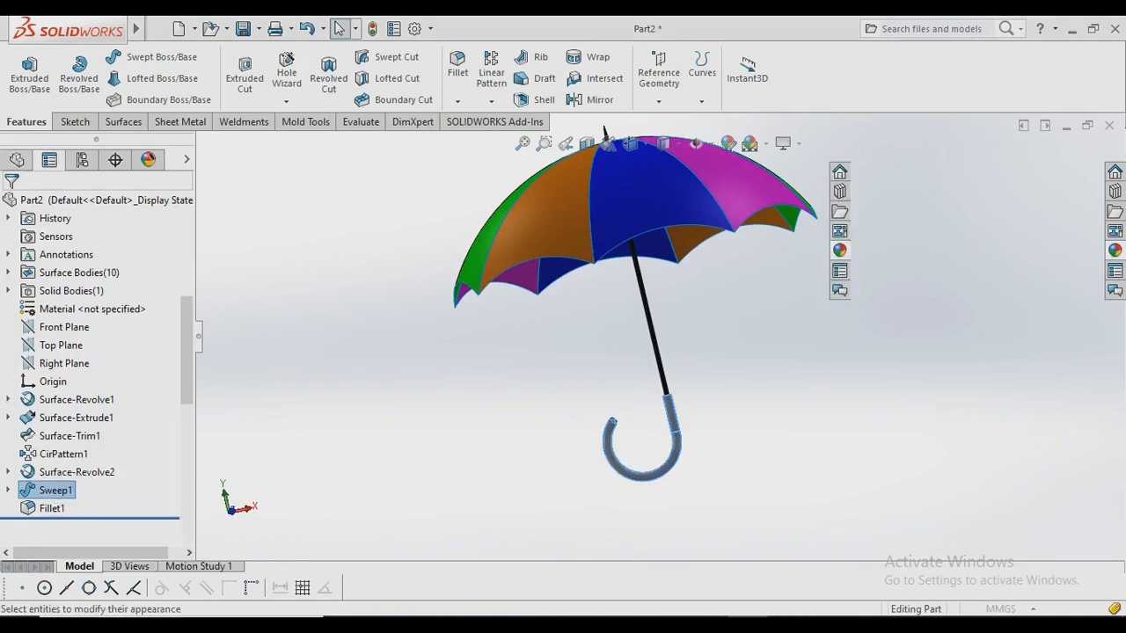
pyautogui.scroll(-3, 120, 444)
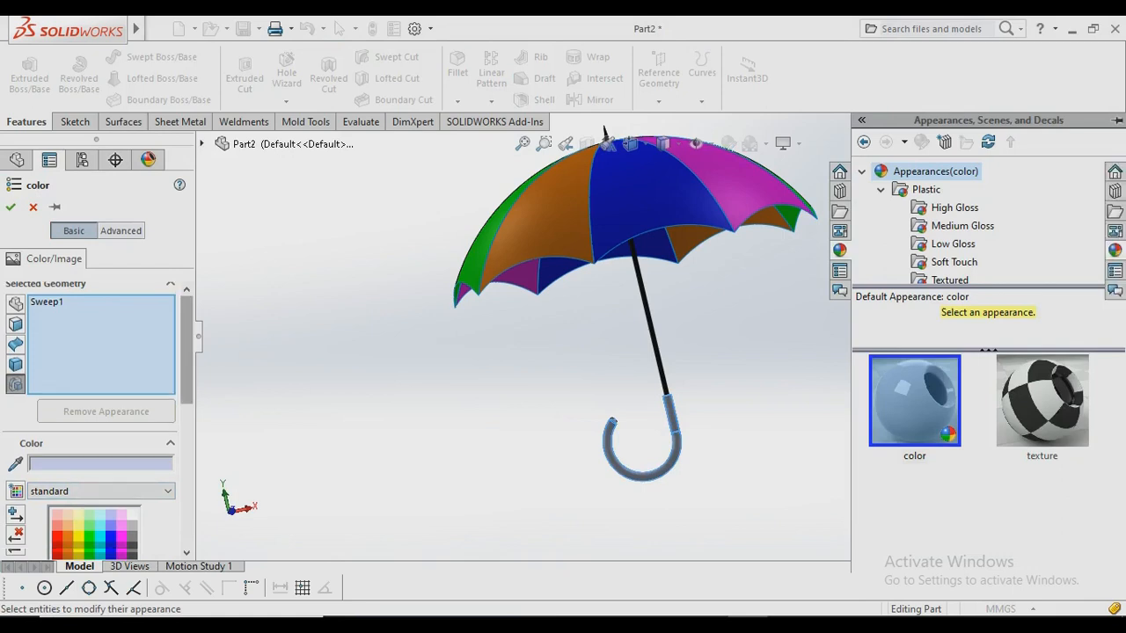
pyautogui.click(132, 419)
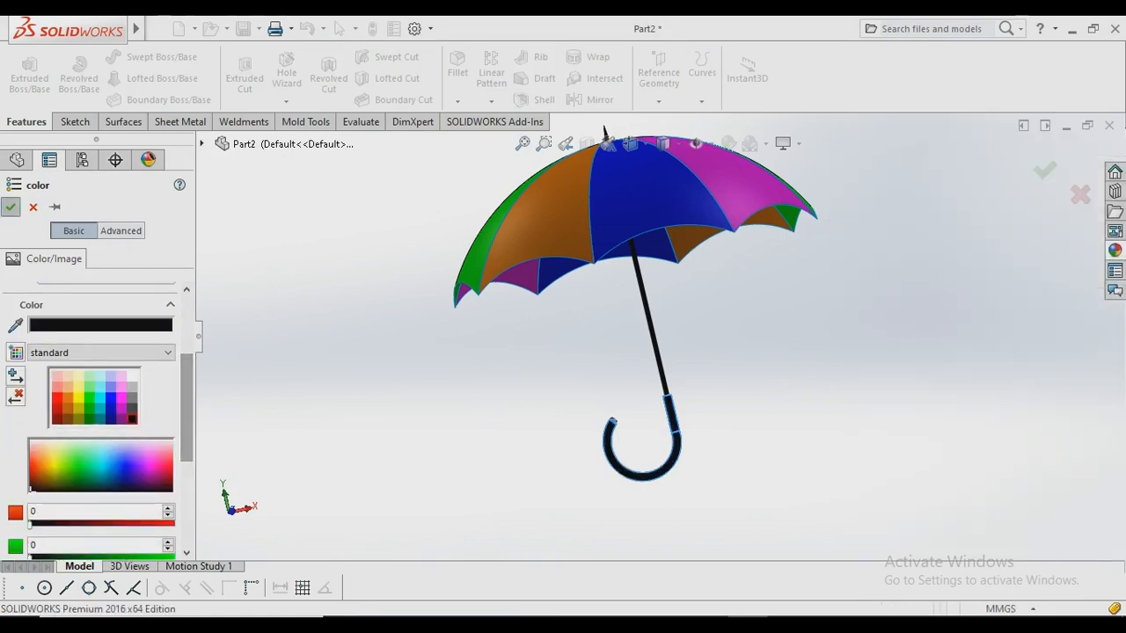
pyautogui.click(9, 206)
# Color the rounded end of the hook handle, feature Fillet1, red at feature level.
pyautogui.scroll(-5, 634, 435)
pyautogui.scroll(-3, 613, 419)
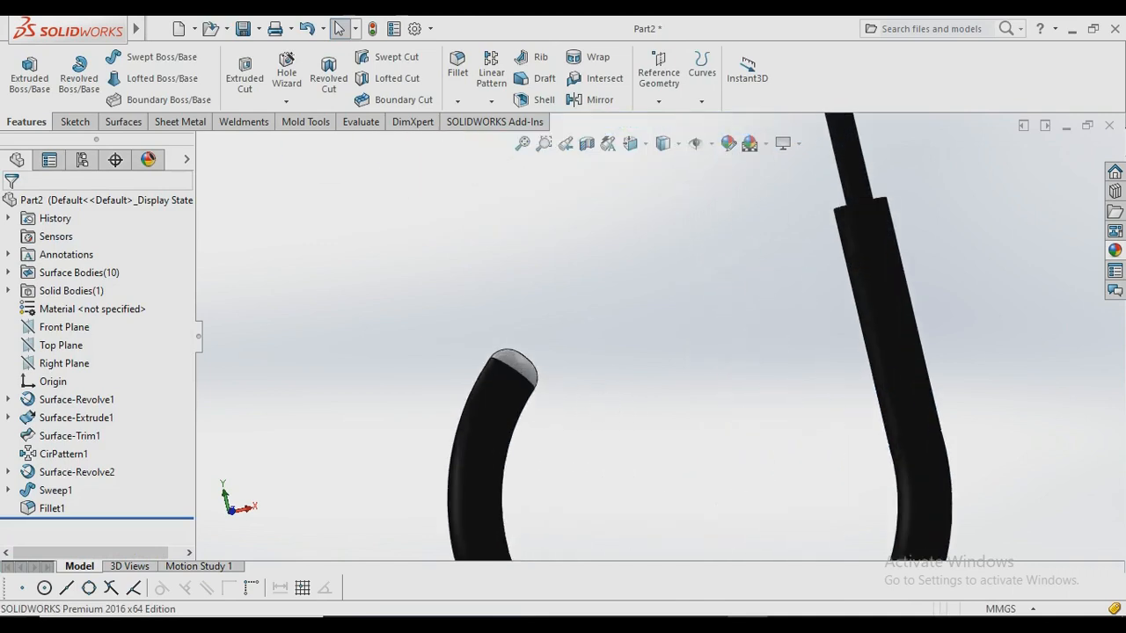
pyautogui.click(52, 508)
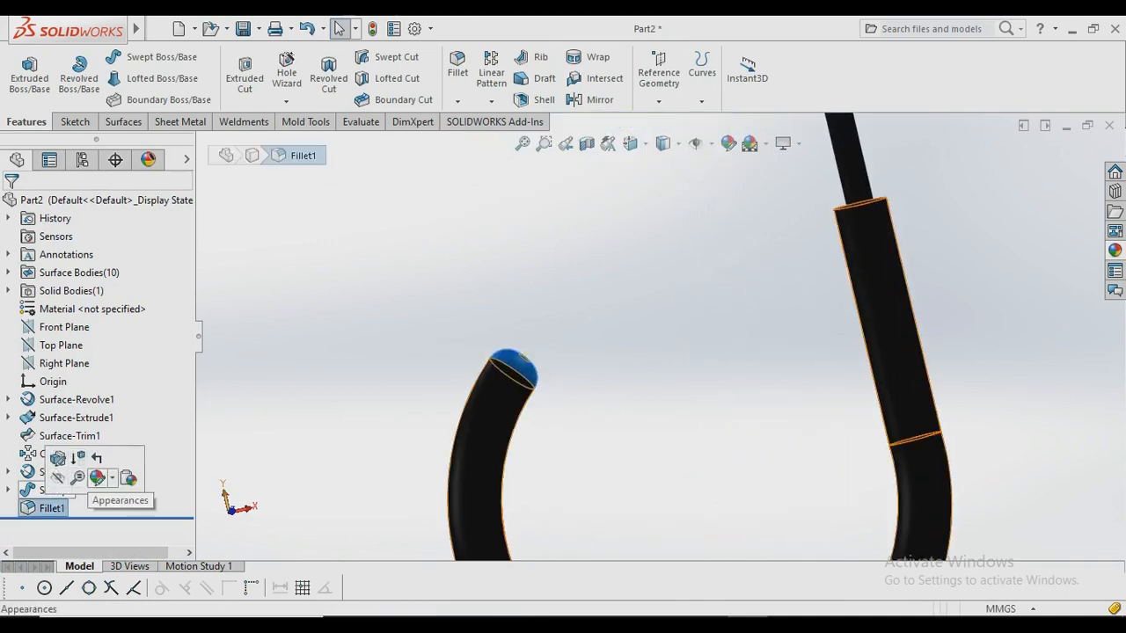
pyautogui.click(97, 478)
pyautogui.click(121, 515)
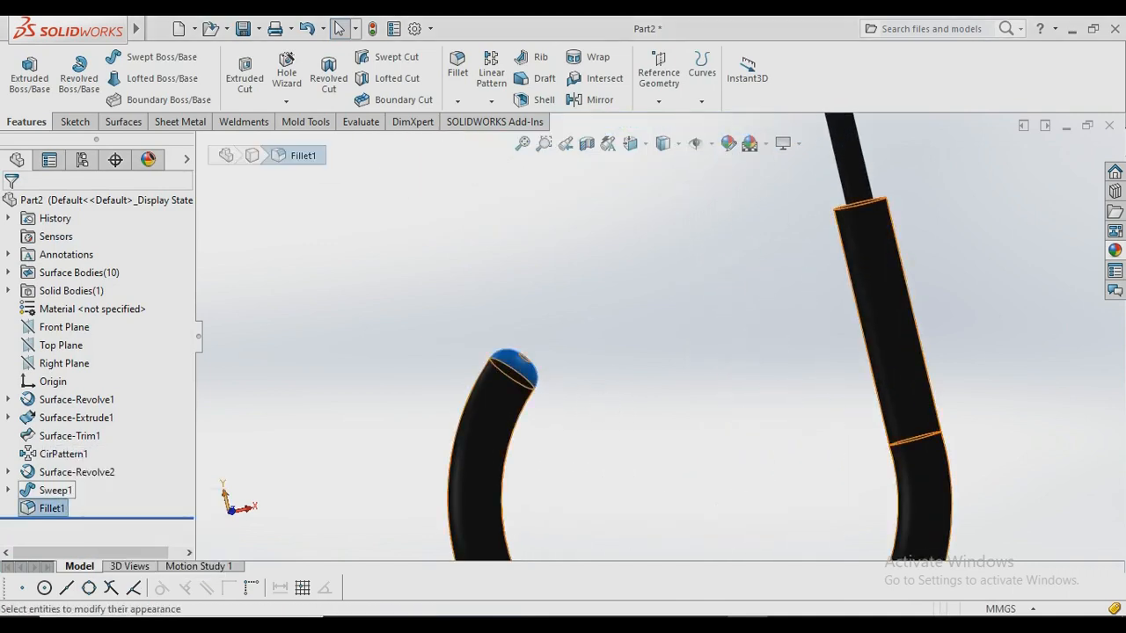
pyautogui.scroll(11, 658, 337)
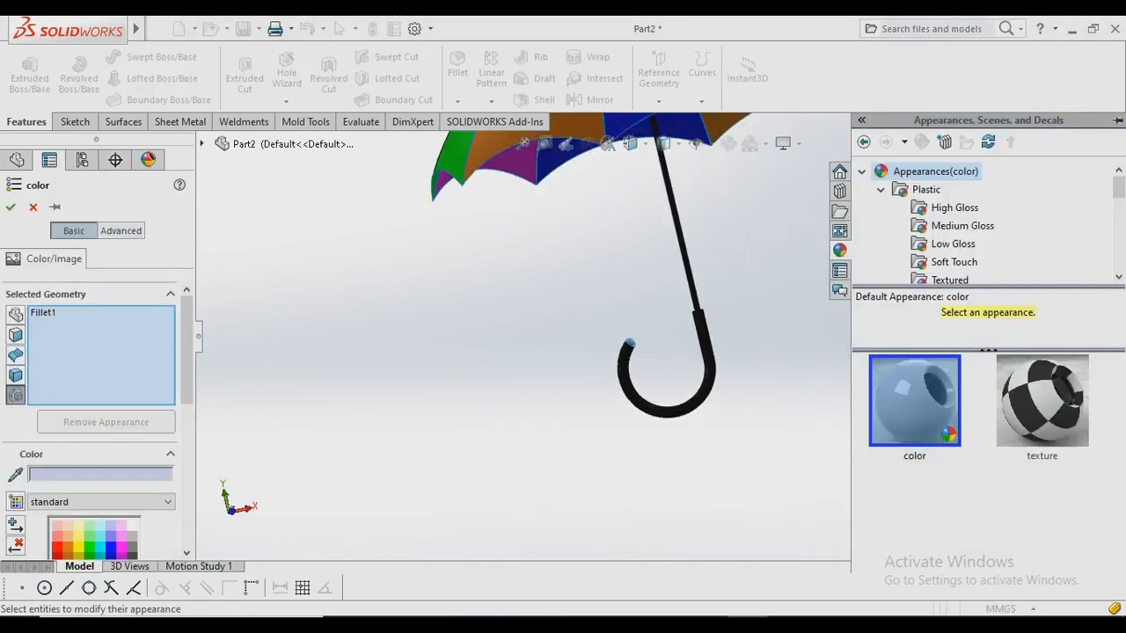
pyautogui.click(57, 547)
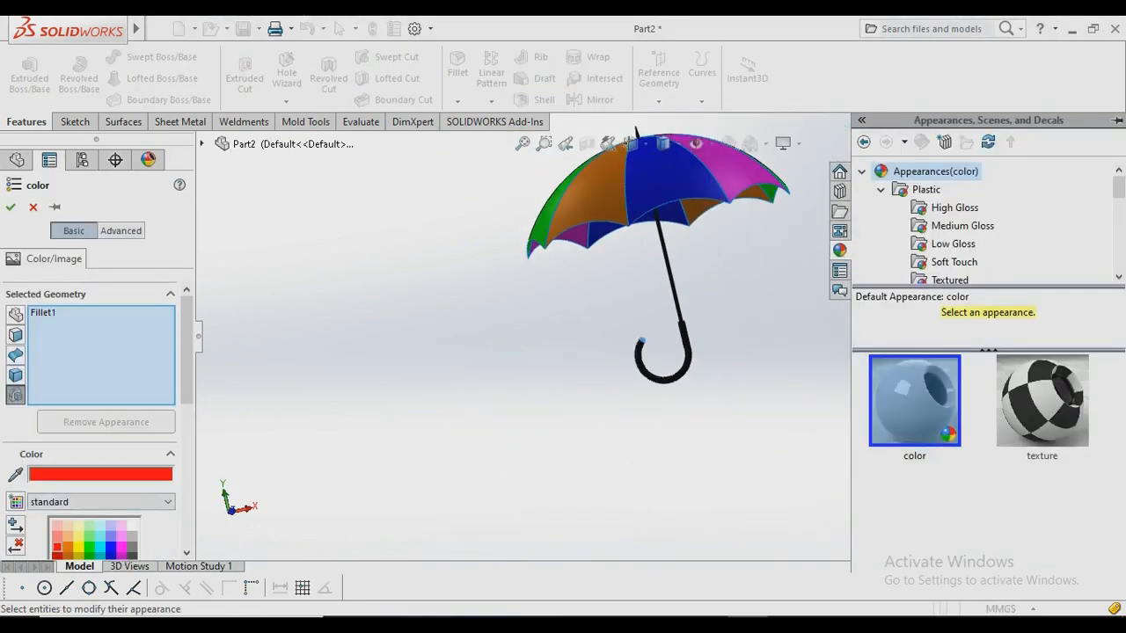
pyautogui.click(11, 207)
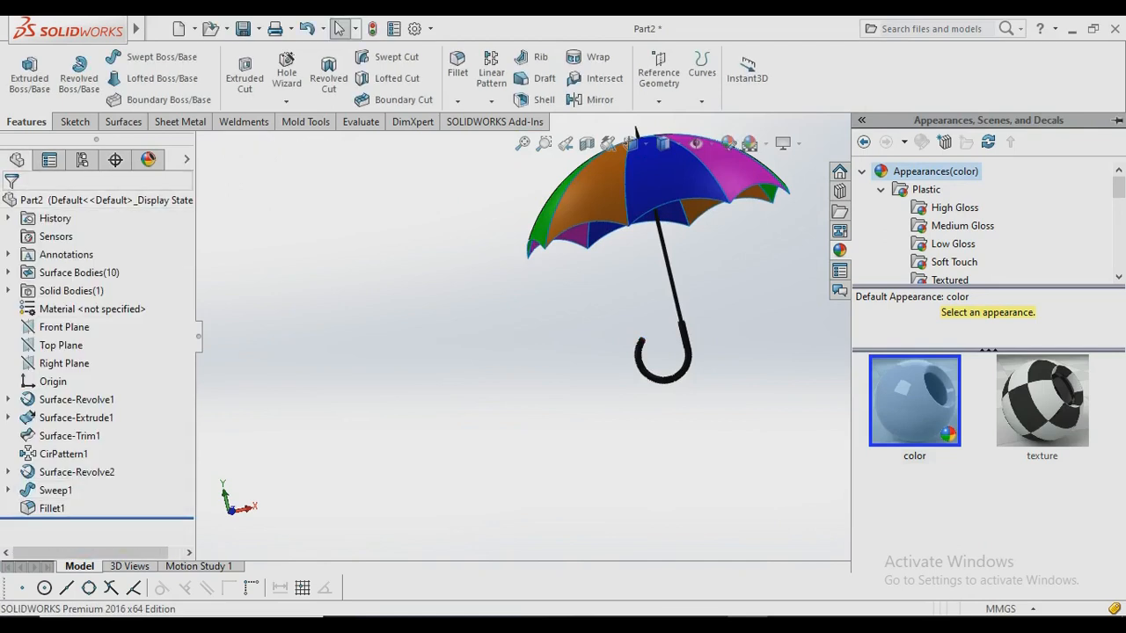
# Examine the finished umbrella from above and below, checking the canopy panel colors, shaft, handle and hook tip.
pyautogui.scroll(-3, 746, 352)
pyautogui.scroll(5, 746, 352)
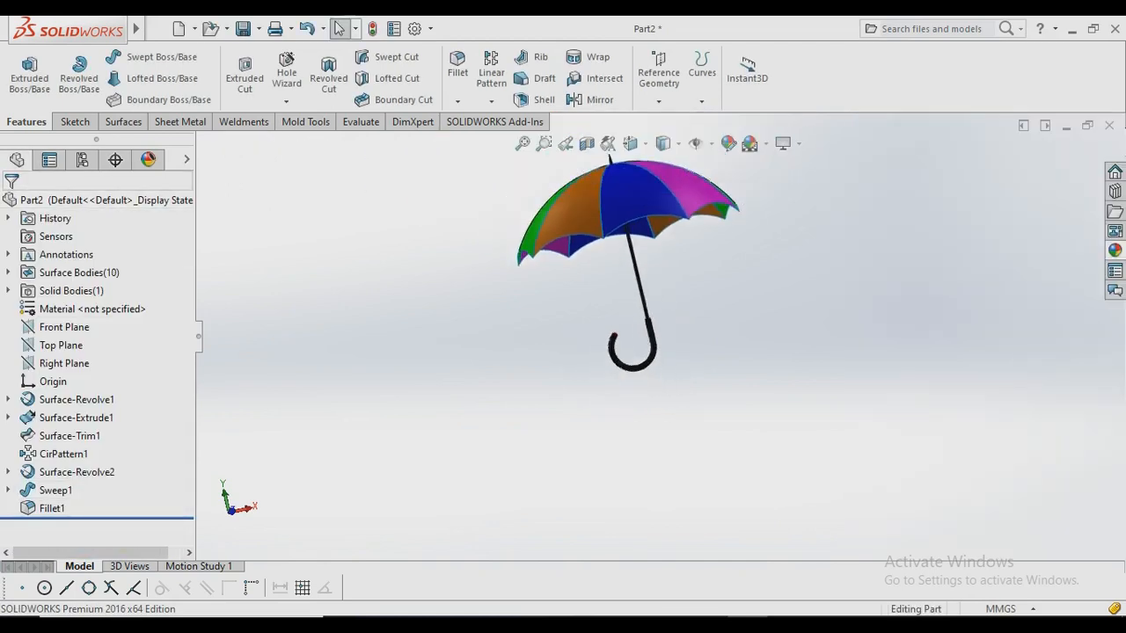
pyautogui.moveTo(563, 316); pyautogui.dragTo(792, 382, button='middle')
pyautogui.scroll(2, 669, 333)
pyautogui.scroll(-4, 715, 186)
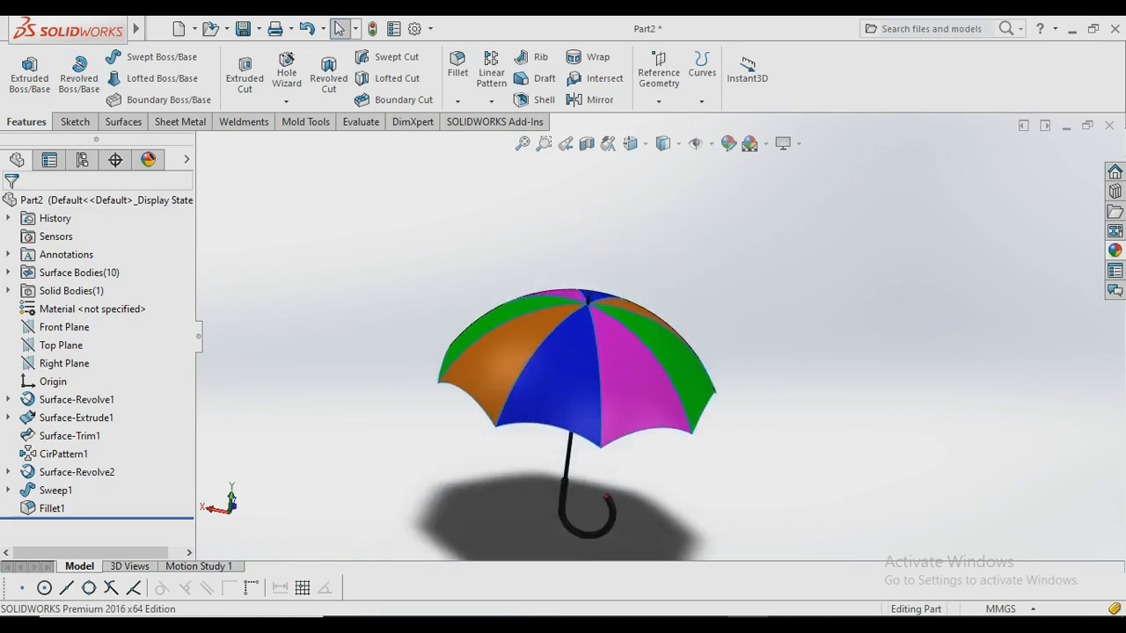
pyautogui.moveTo(704, 228); pyautogui.dragTo(730, 181, button='middle')
pyautogui.moveTo(651, 202); pyautogui.dragTo(717, 128, button='middle')
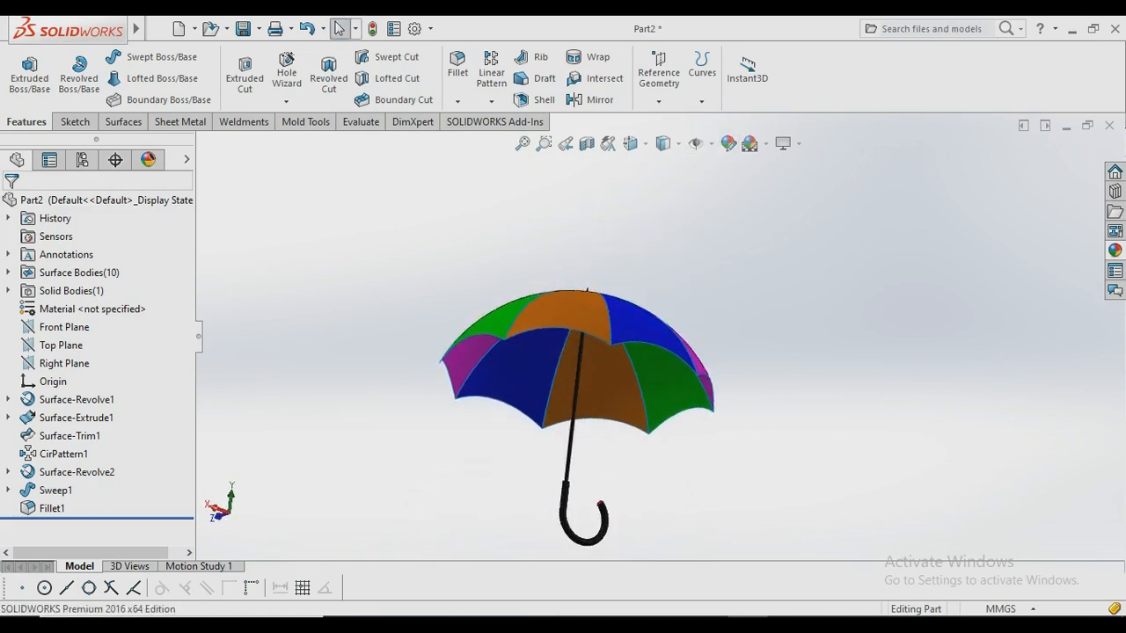
pyautogui.scroll(2, 660, 338)
pyautogui.moveTo(660, 338)
pyautogui.mouseDown(button='middle')
pyautogui.moveTo(661, 361)
pyautogui.moveTo(637, 403)
pyautogui.moveTo(667, 370)
pyautogui.moveTo(665, 383)
pyautogui.moveTo(669, 350)
pyautogui.mouseUp(button='middle')
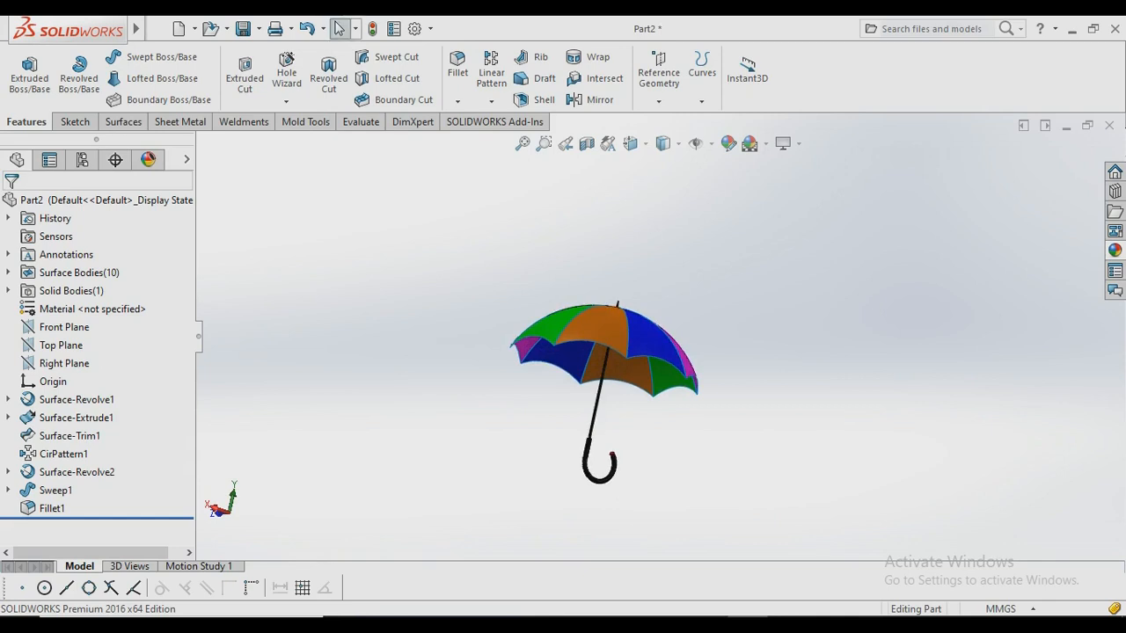
pyautogui.scroll(-2, 680, 290)
pyautogui.scroll(1, 659, 343)
pyautogui.scroll(-1, 450, 509)
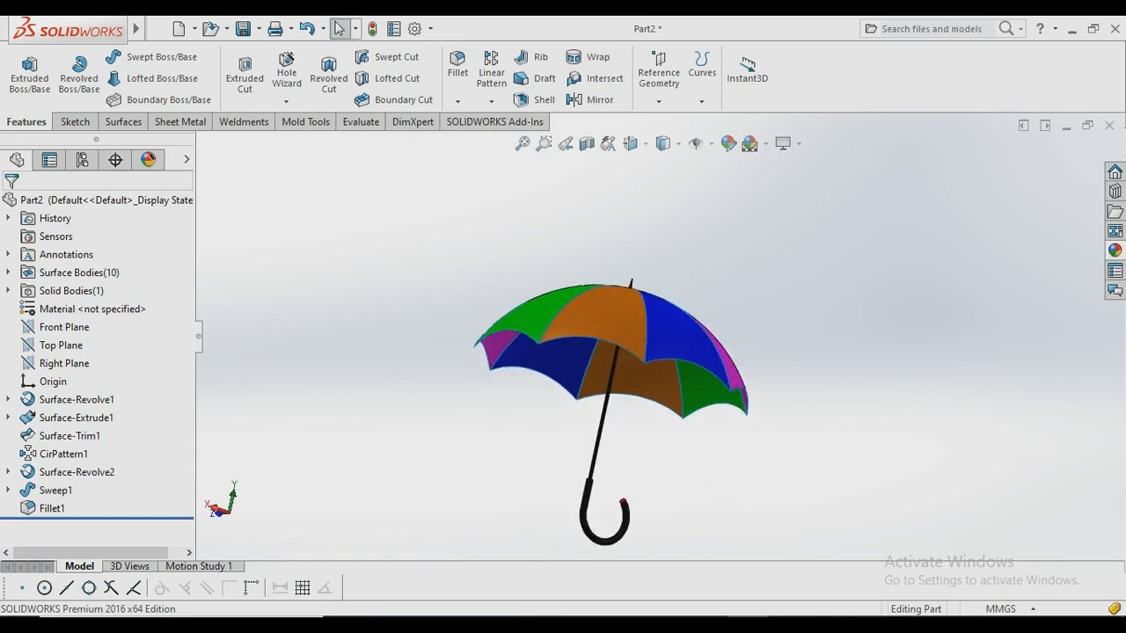
pyautogui.scroll(-1, 468, 556)
pyautogui.scroll(-1, 462, 556)
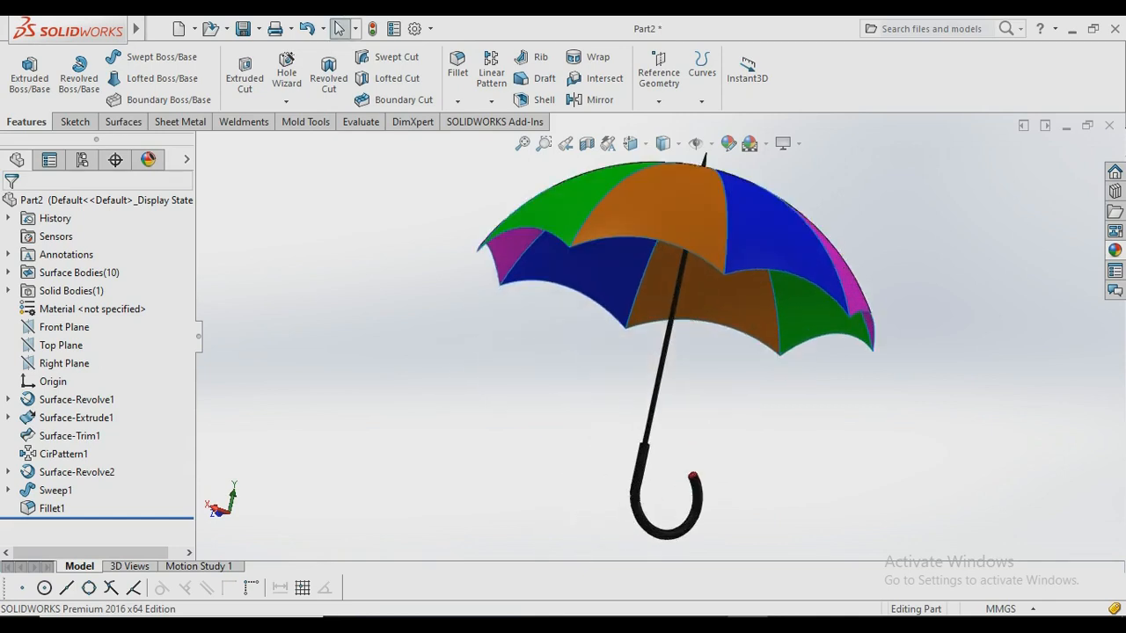
pyautogui.scroll(1, 462, 556)
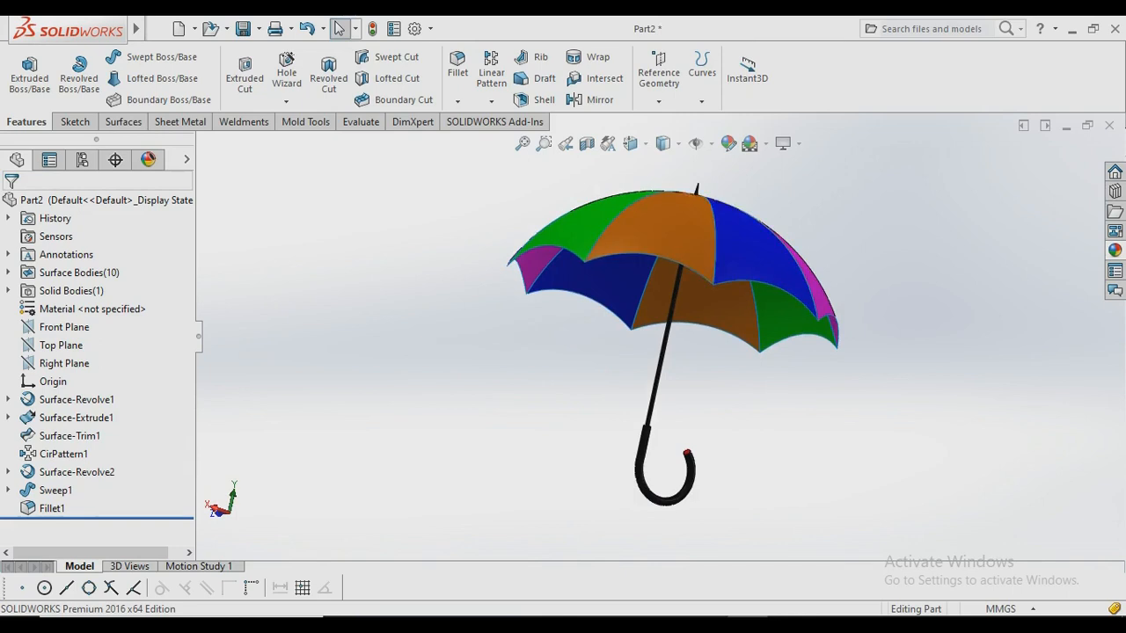
pyautogui.scroll(1, 722, 321)
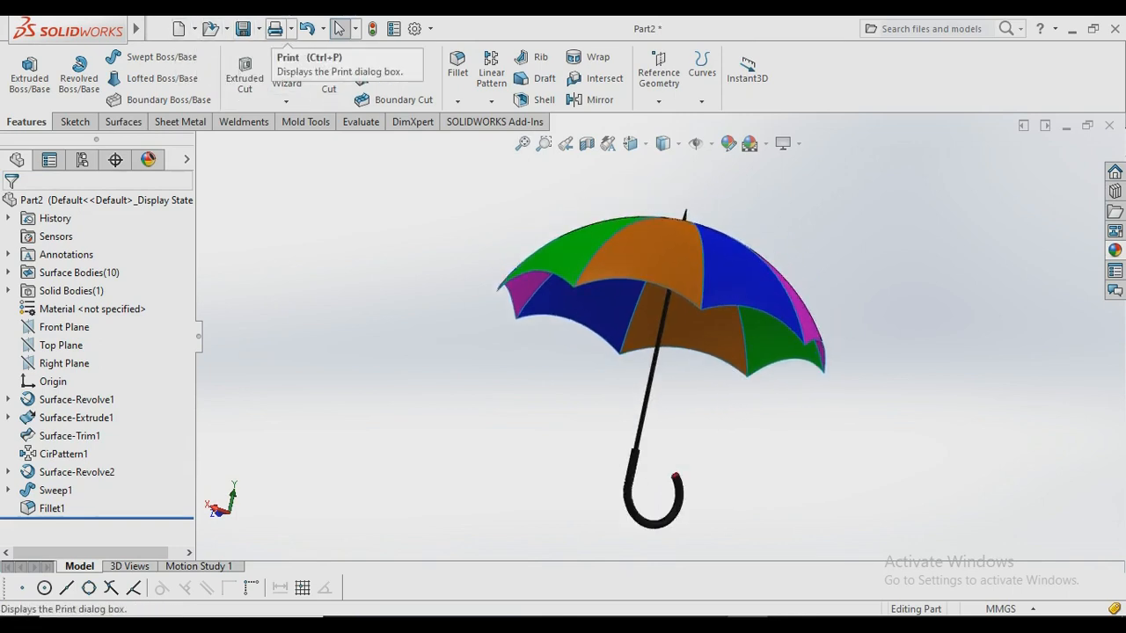
# Save a copy of the umbrella as a PDF (Adobe Portable Document Format) named UMBERLA in the Videos folder.
pyautogui.click(259, 29)
pyautogui.click(279, 70)
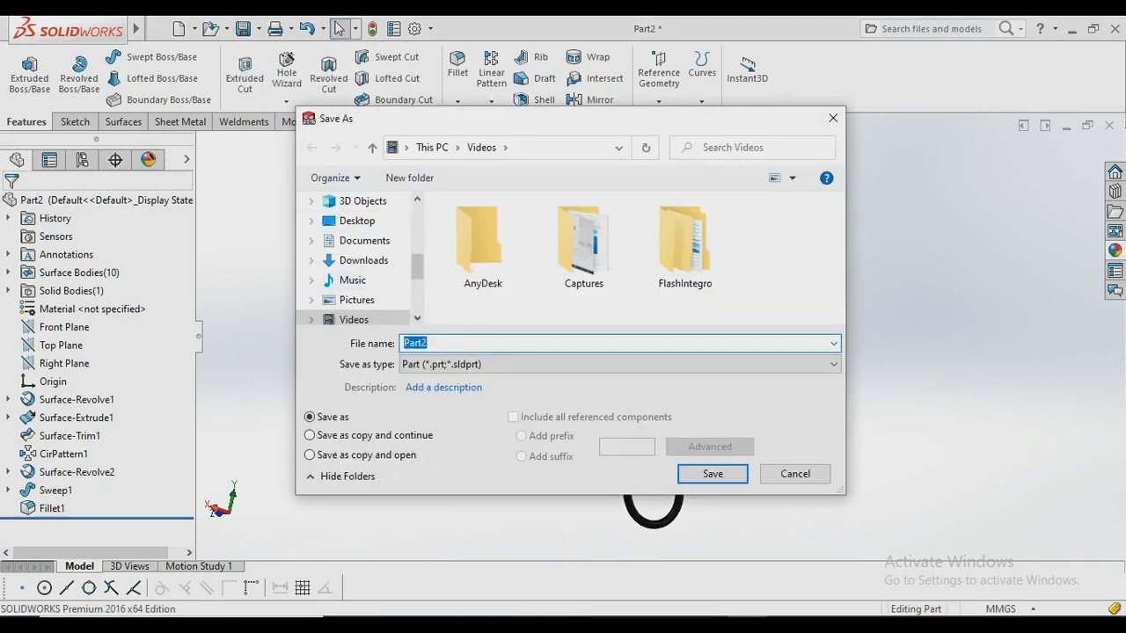
pyautogui.write('UMBERLA')
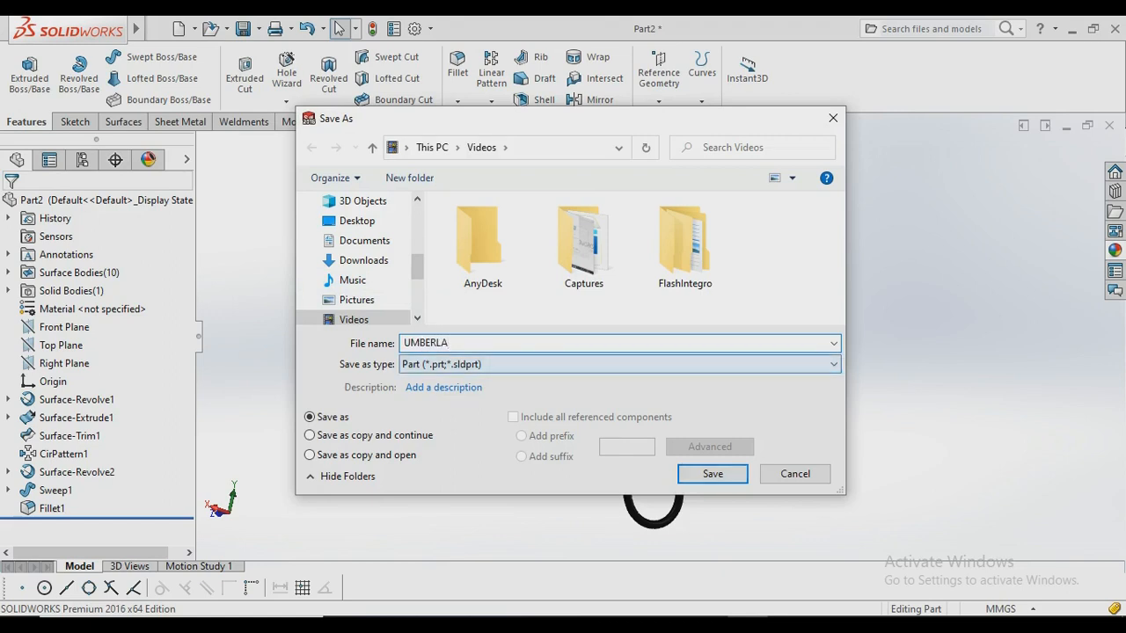
pyautogui.click(669, 366)
pyautogui.press('Return')
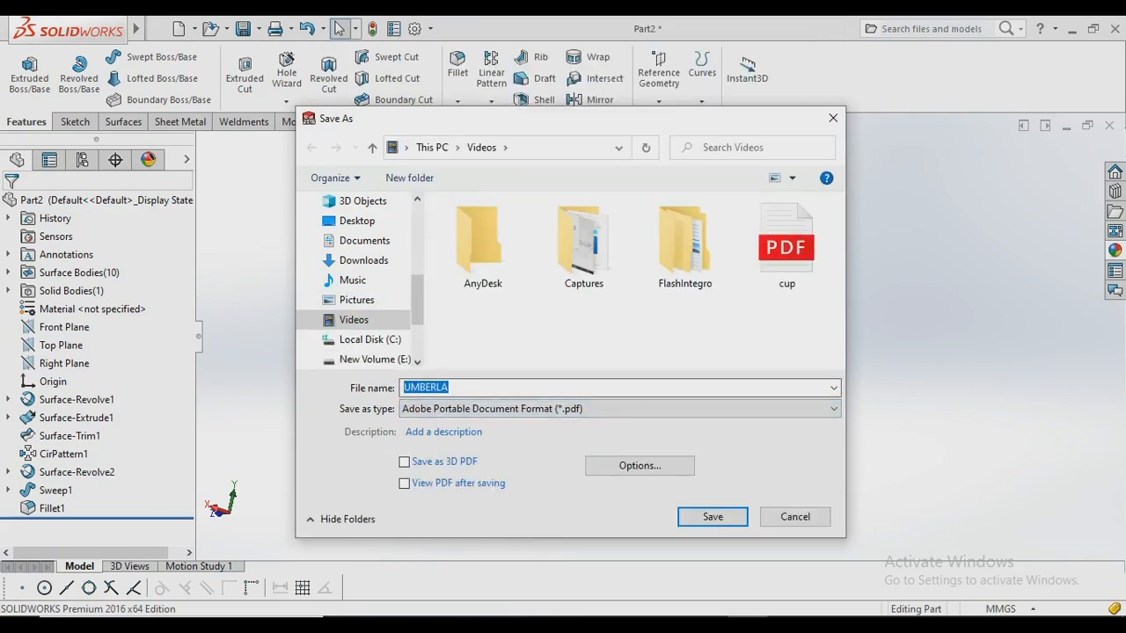
pyautogui.press('Return')
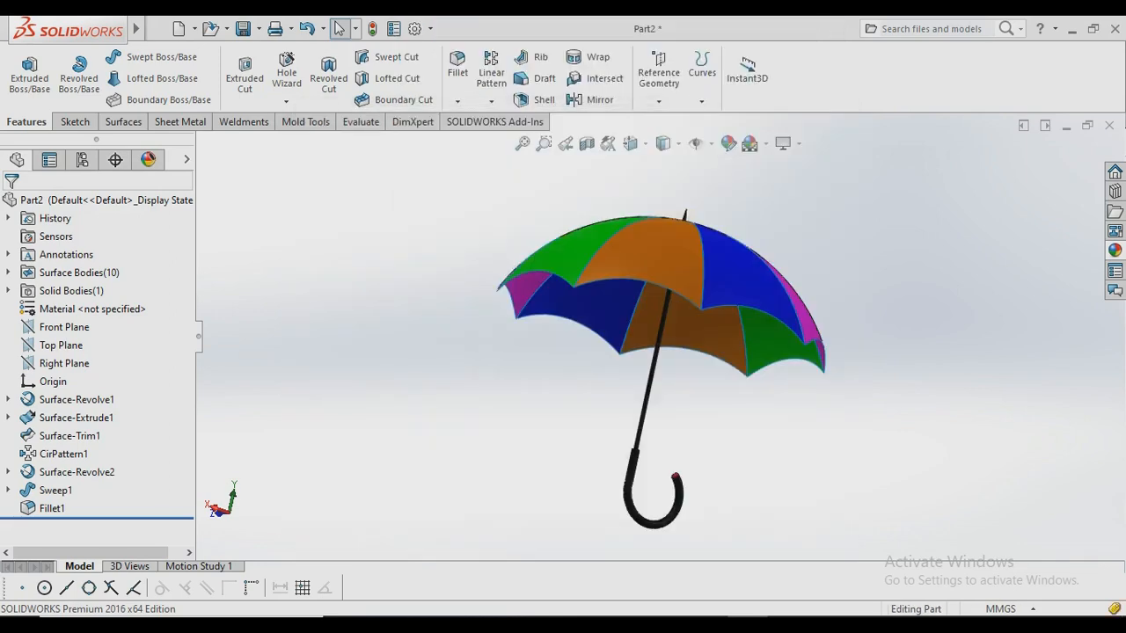
pyautogui.hotkey('alt', 'Tab')
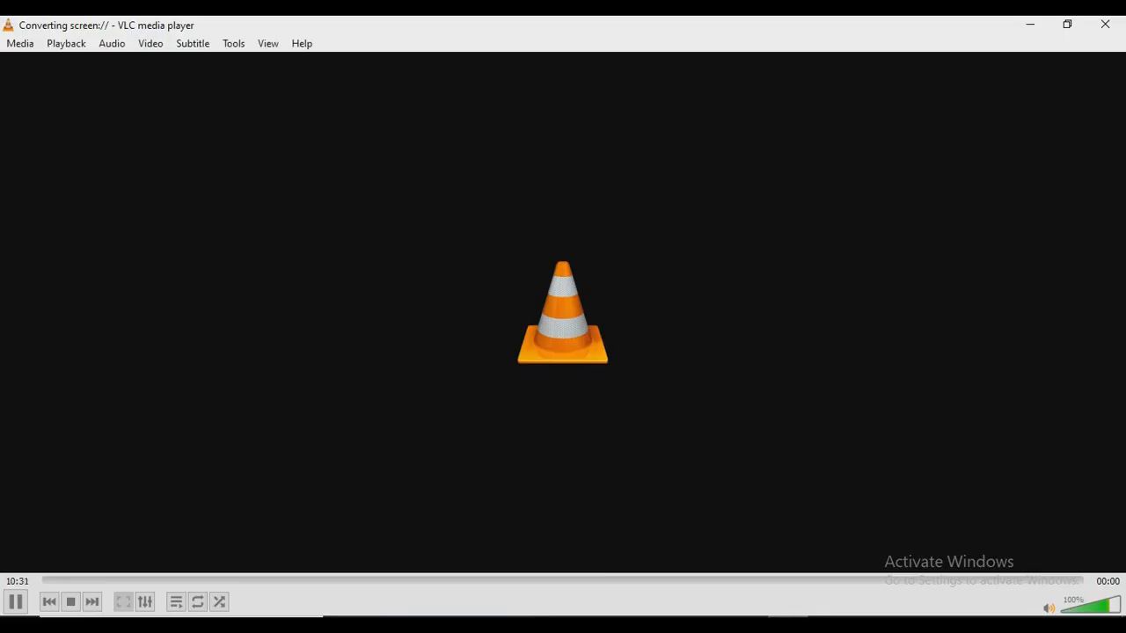